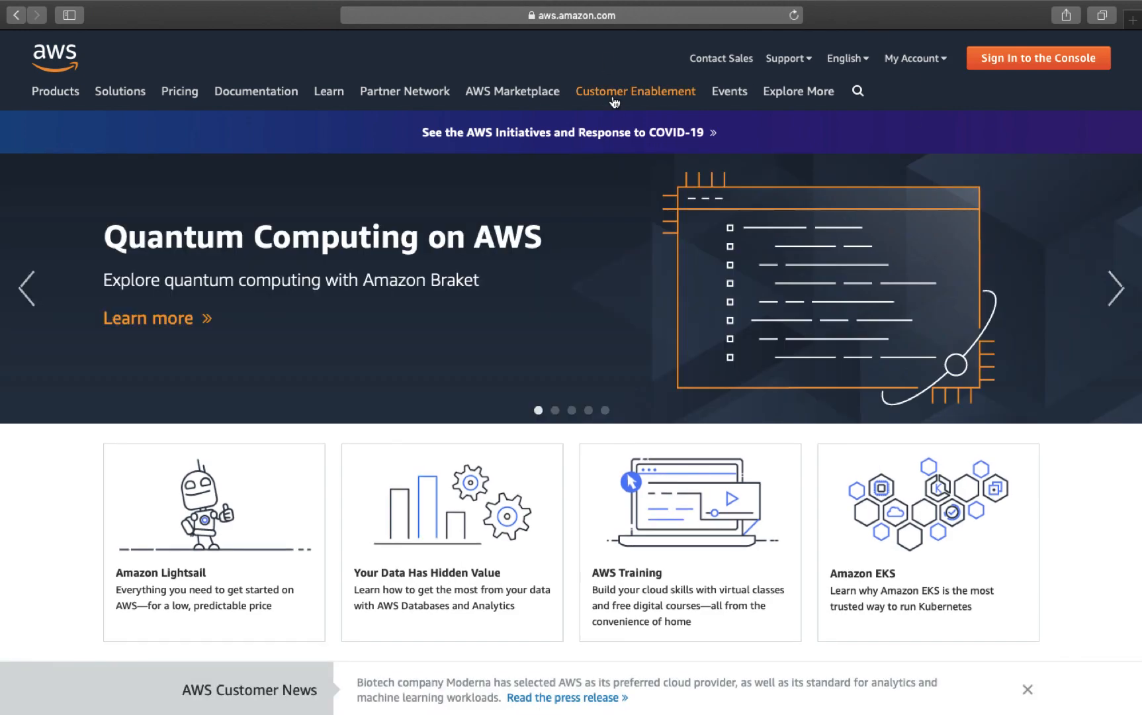
Step: Open the AWS Management Console from My Account and show the Services list
mouse_move(613, 97)
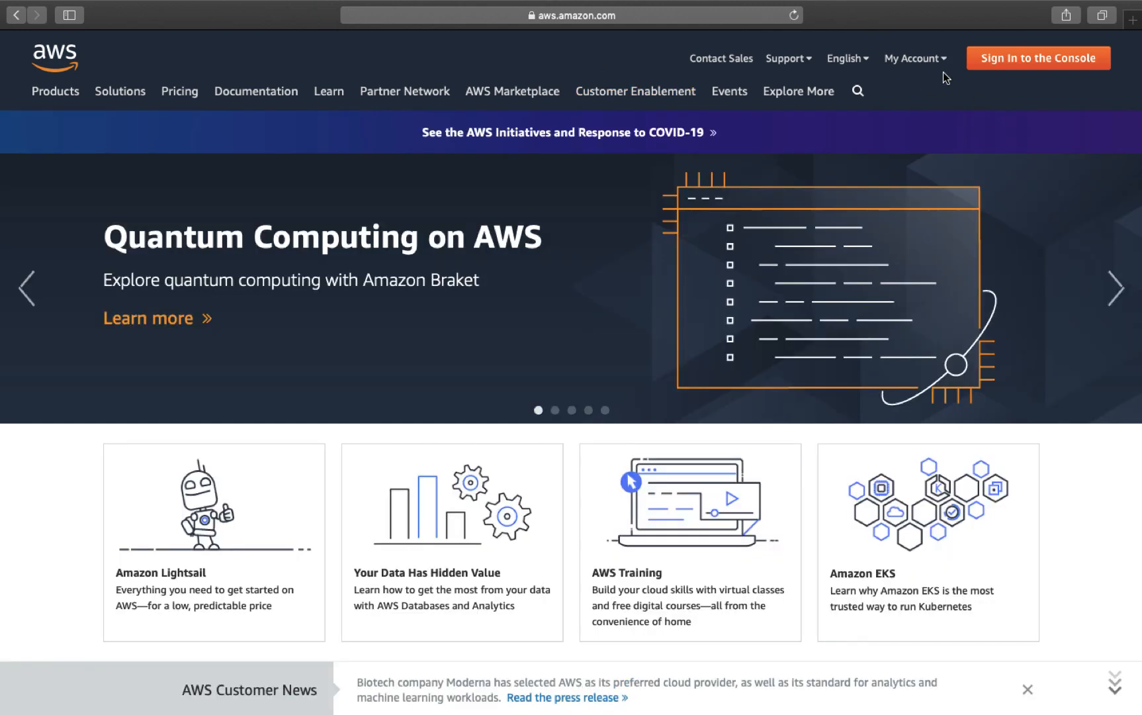
mouse_move(926, 61)
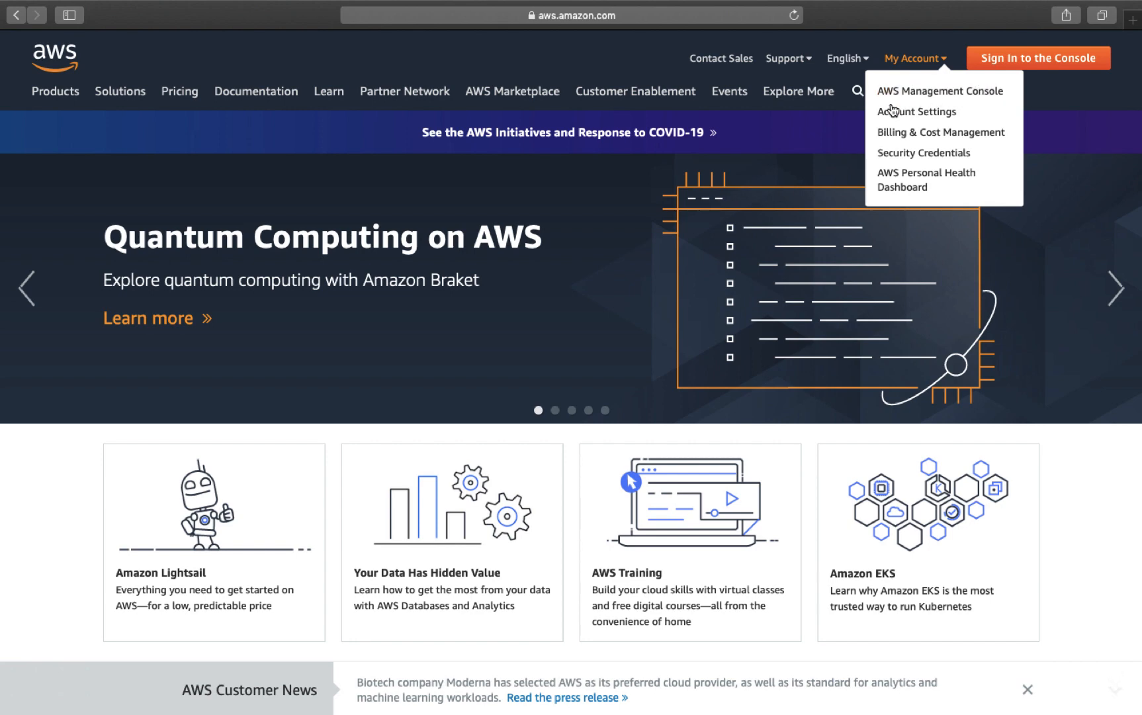
left_click(933, 91)
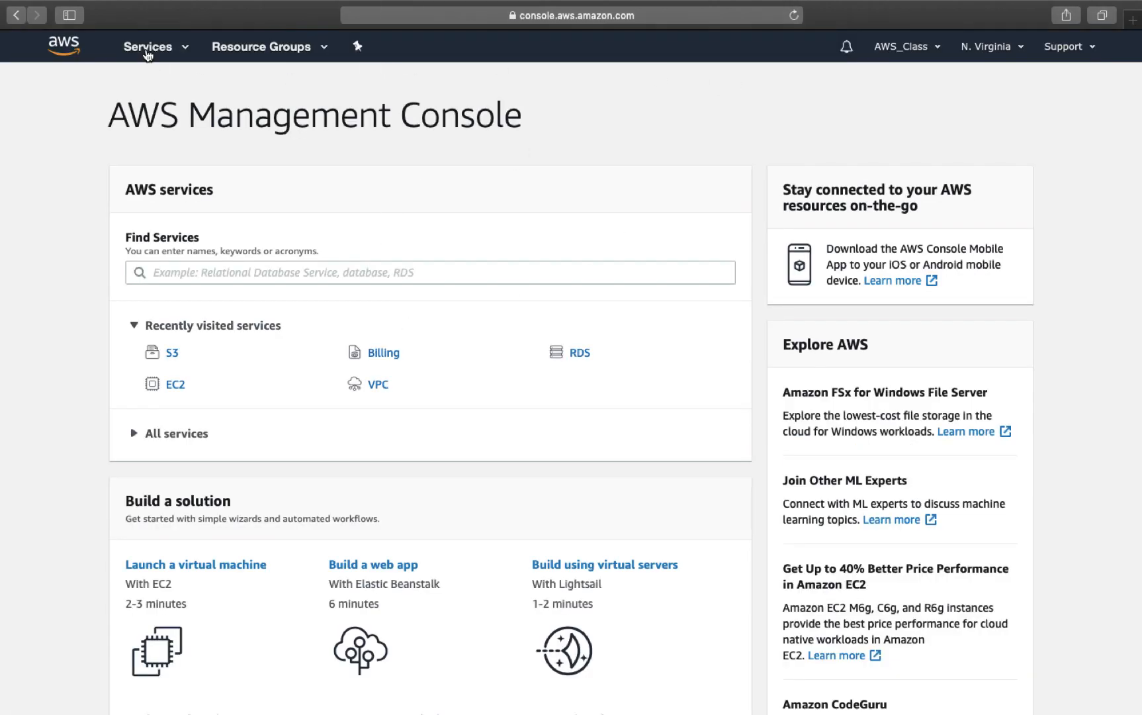
left_click(147, 55)
Step: Swipe between desktop Spaces to reach the macOS Finder desktop
key("ctrl+Right")
key("ctrl+Left")
key("ctrl+Right")
key("ctrl+Right")
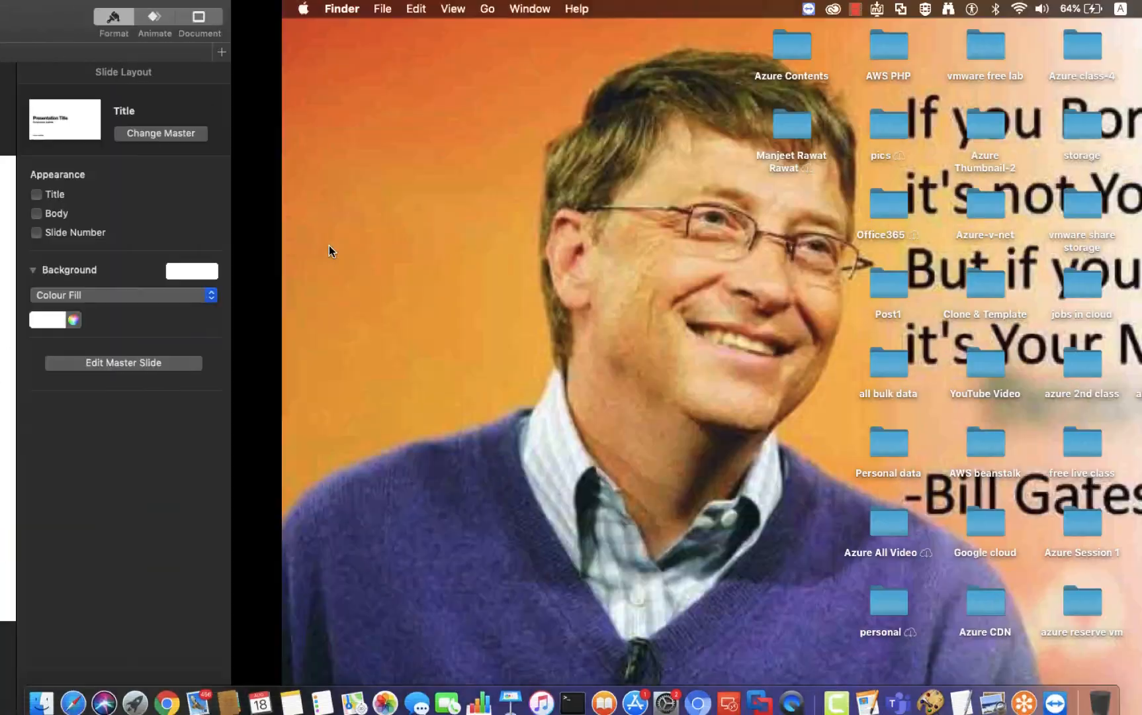
Step: Bring Chrome forward, maximize its window, and load aws.amazon.com
left_click(167, 693)
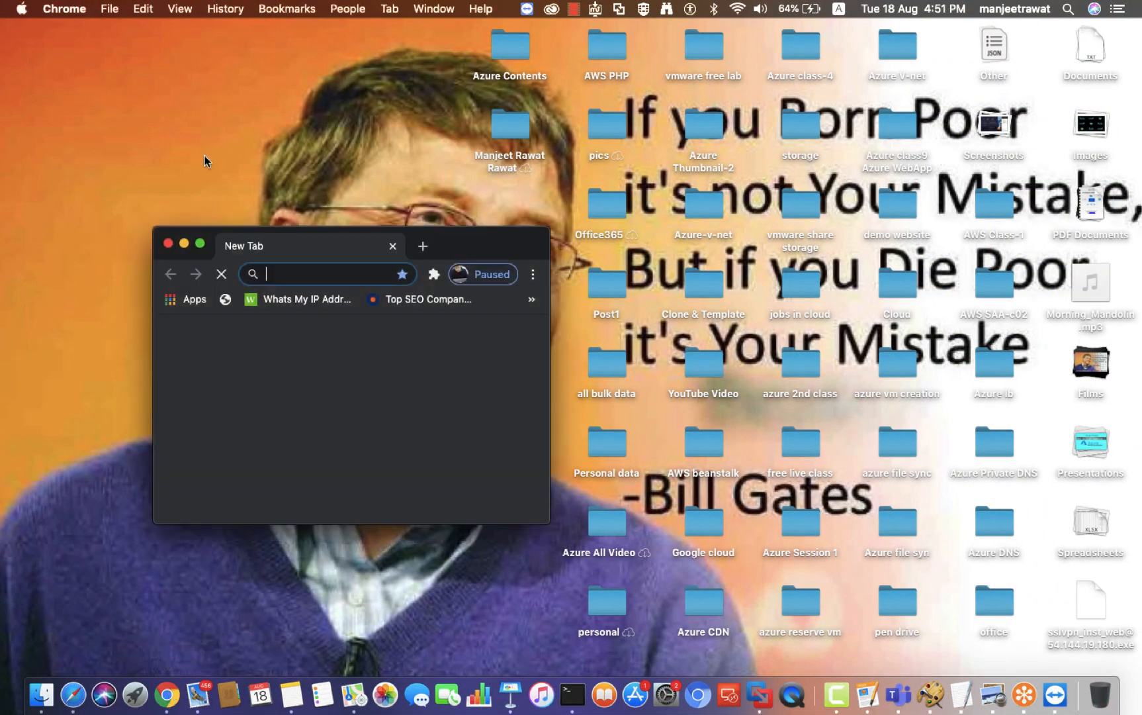
left_click(200, 243)
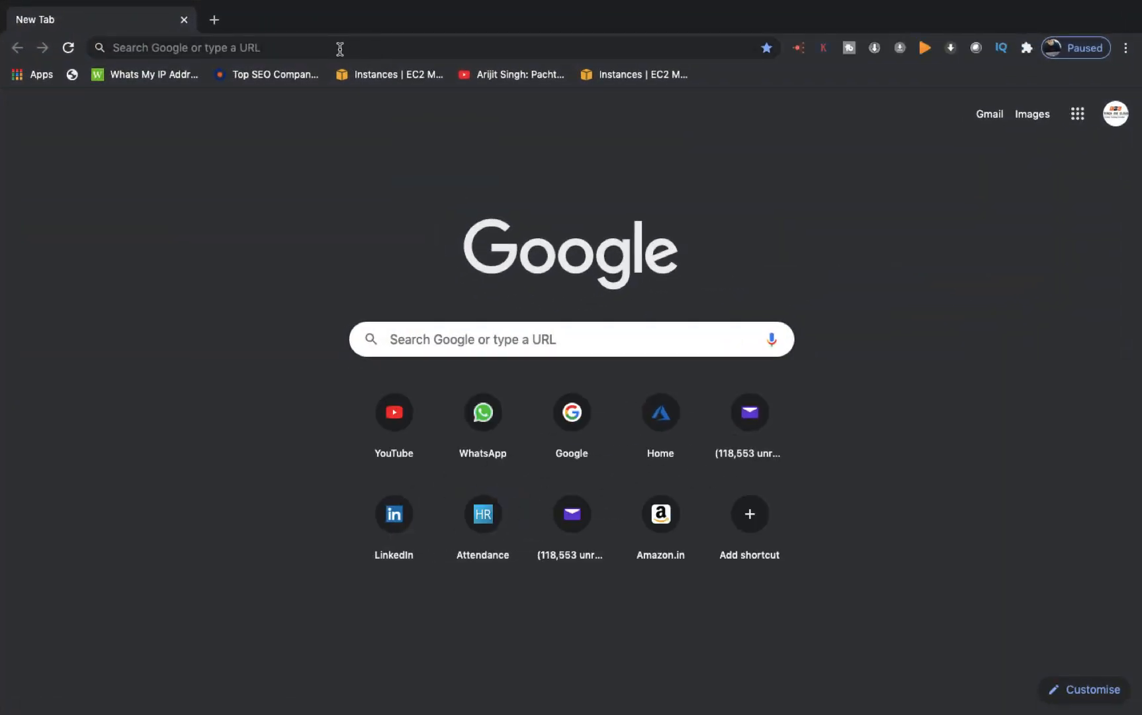
left_click(340, 49)
type("aws")
key("Return")
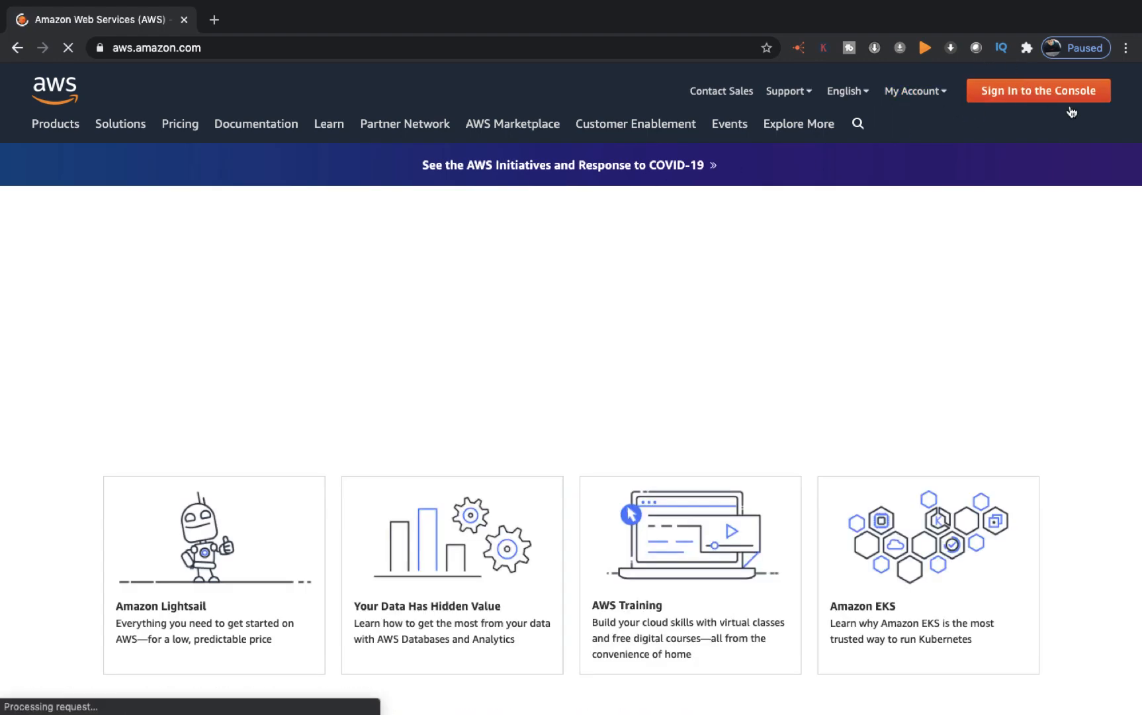
Step: Go to Sign In to the Console and choose Create a new AWS account
left_click(1027, 94)
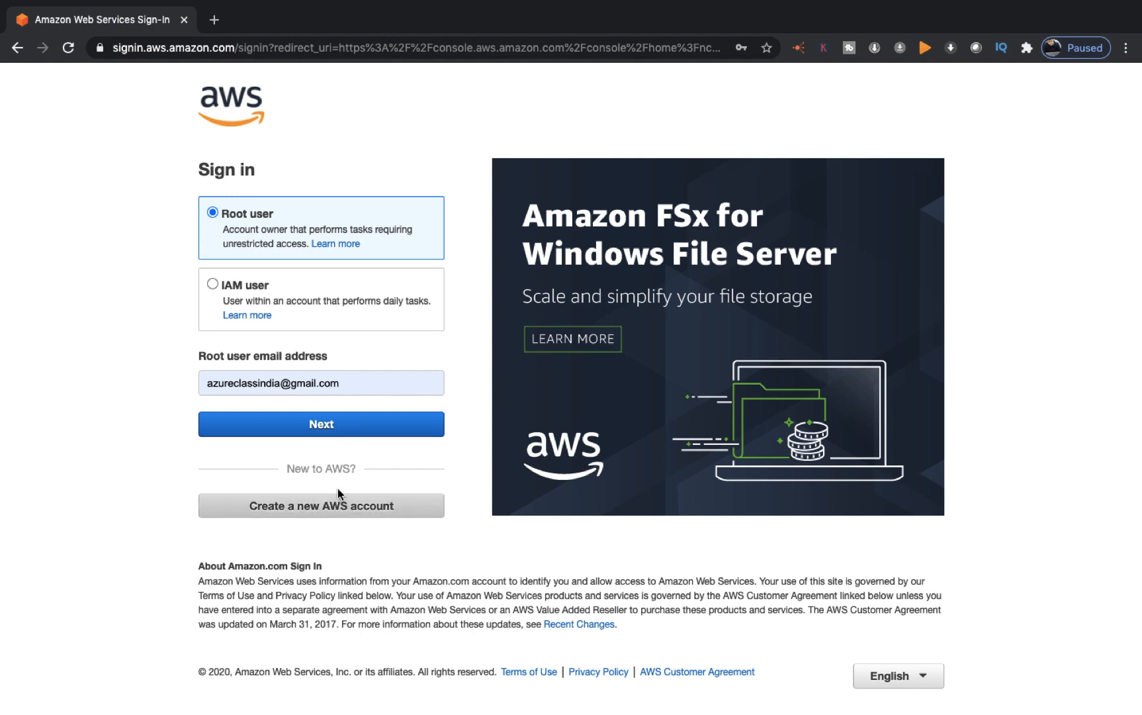
left_click(328, 507)
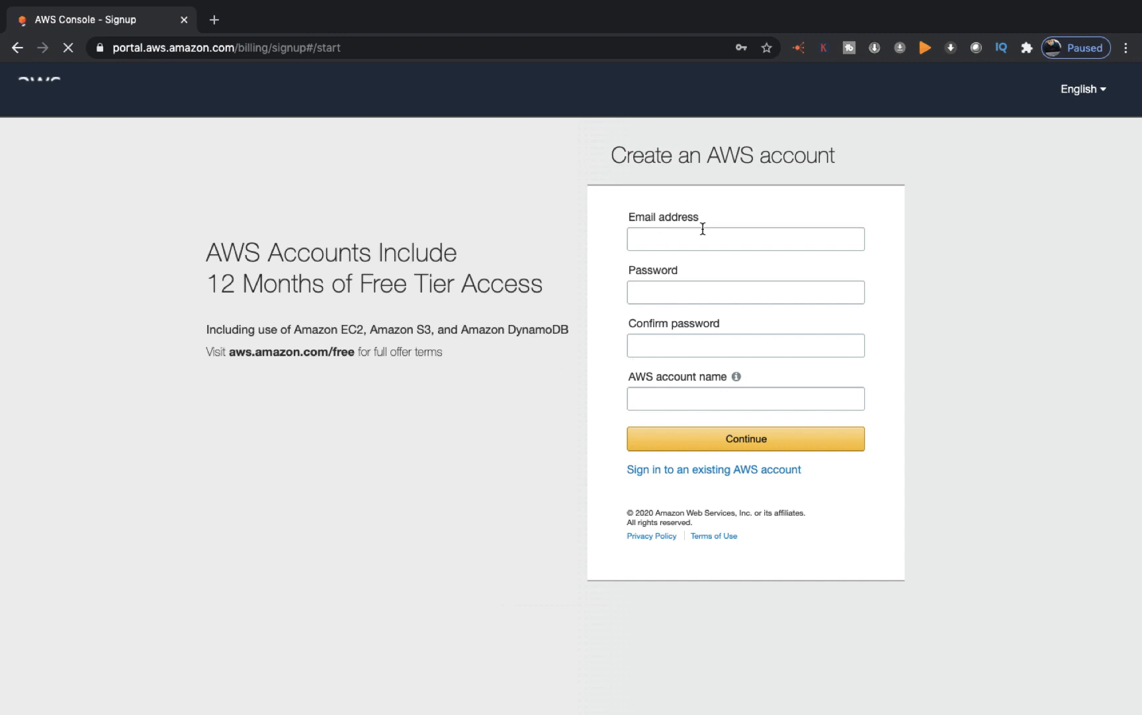
left_click(702, 229)
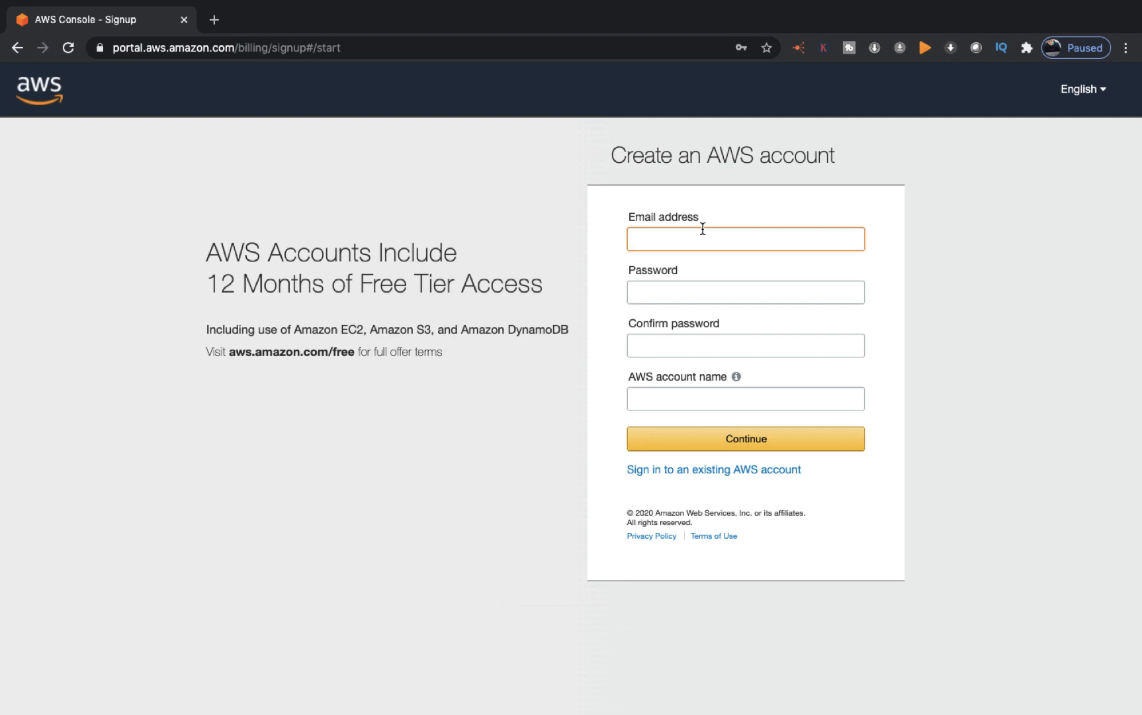
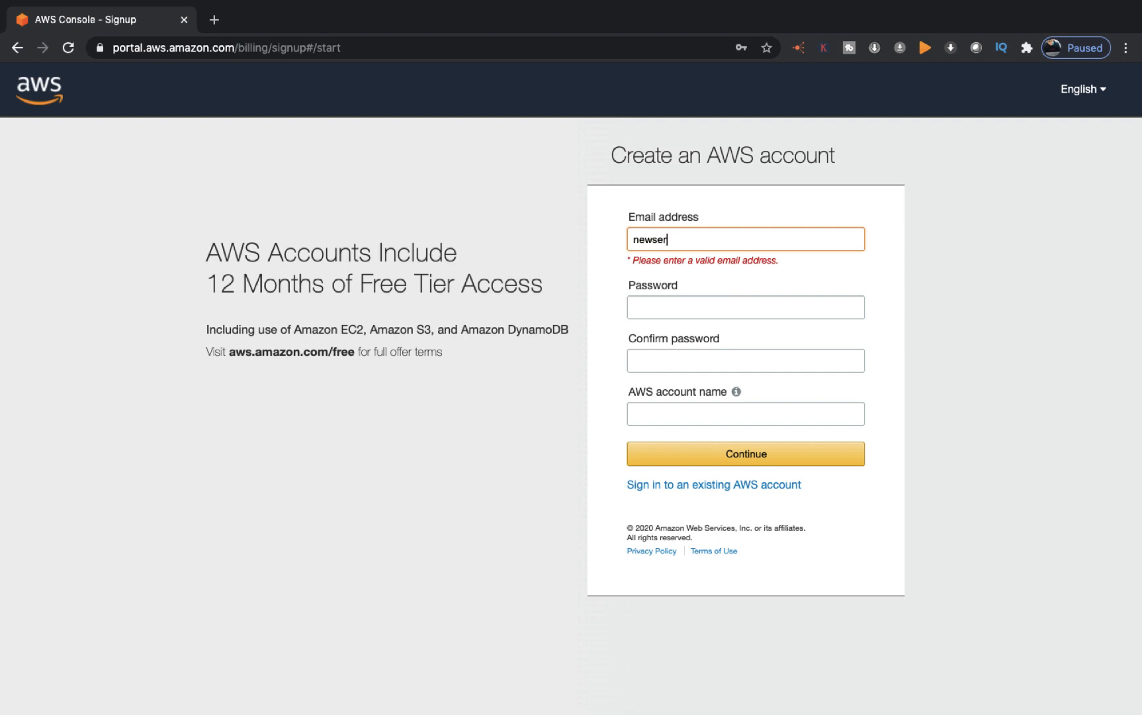
Step: Enter the account email, the password twice and account name AWS-Class, then continue
key("Tab")
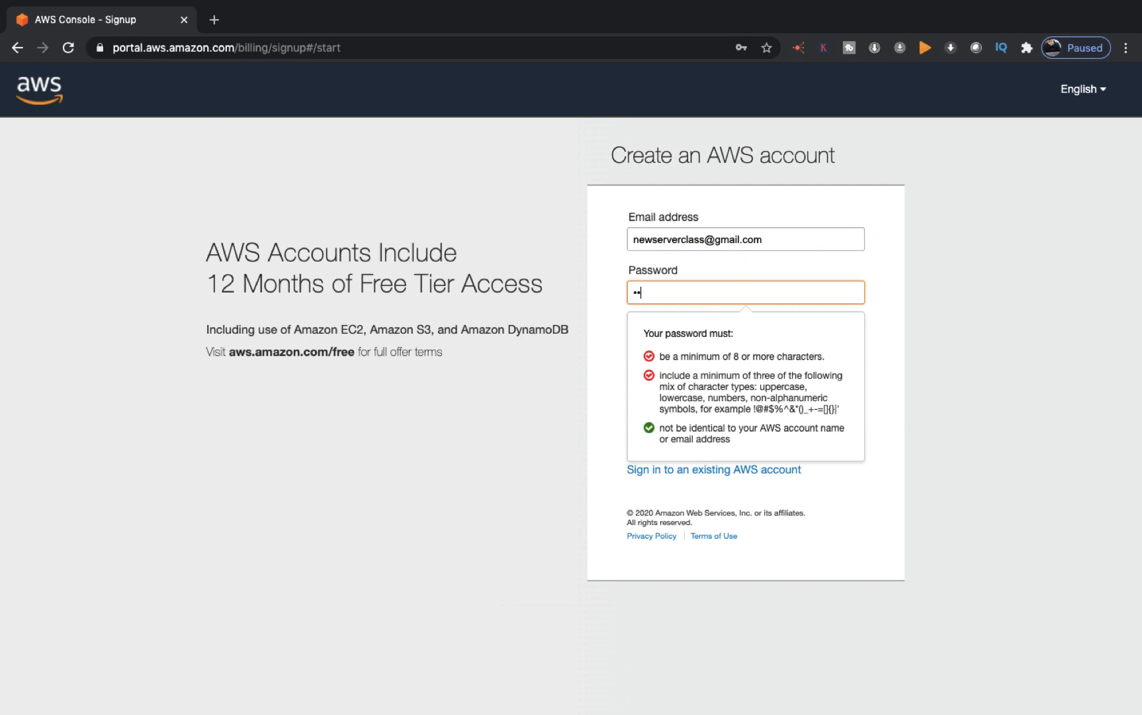
type("••••••••••")
key("Tab")
type("•")
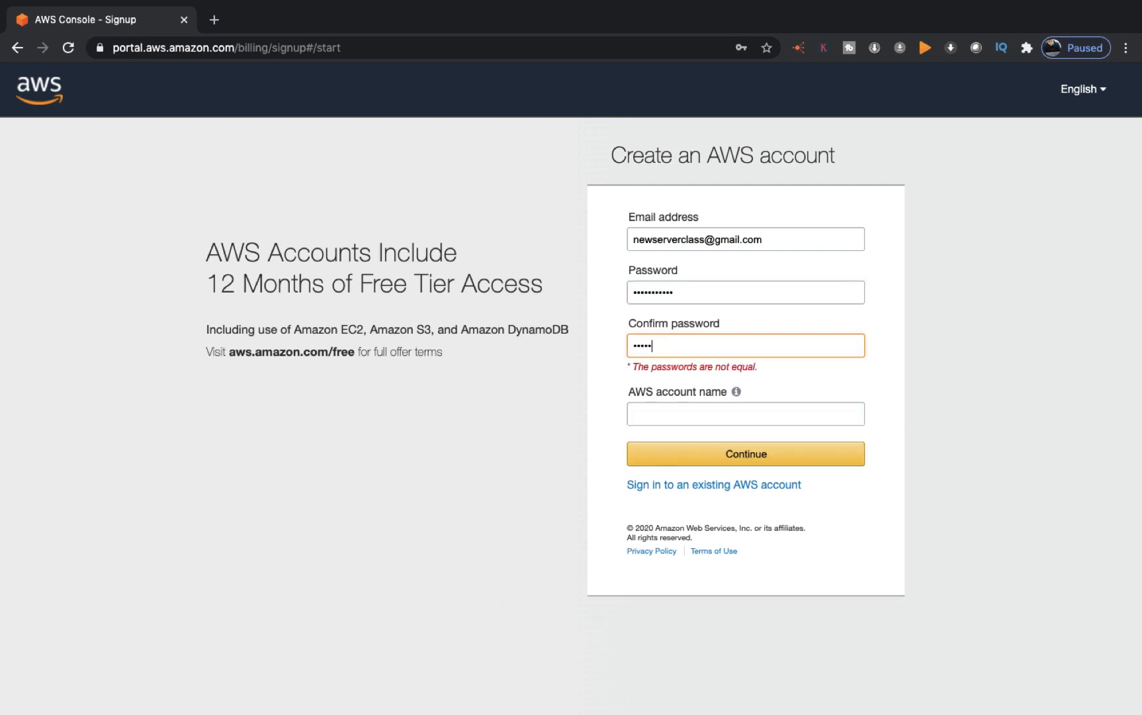
type("••••••••••")
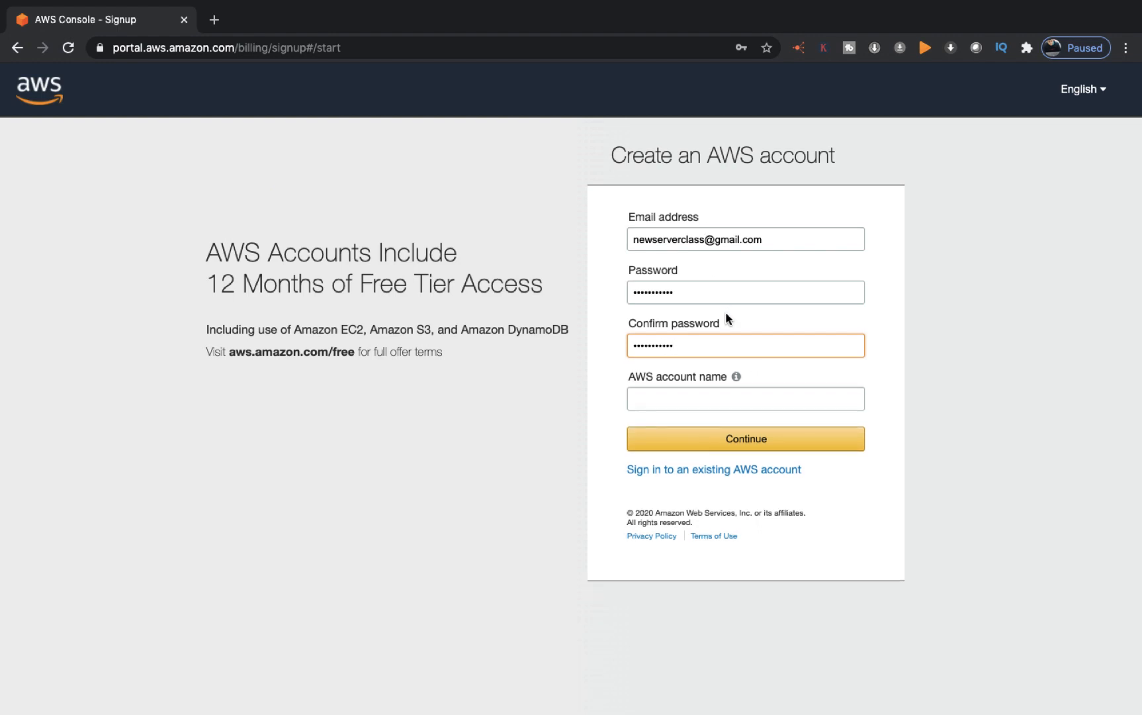
left_click(712, 408)
type("AWS-Class")
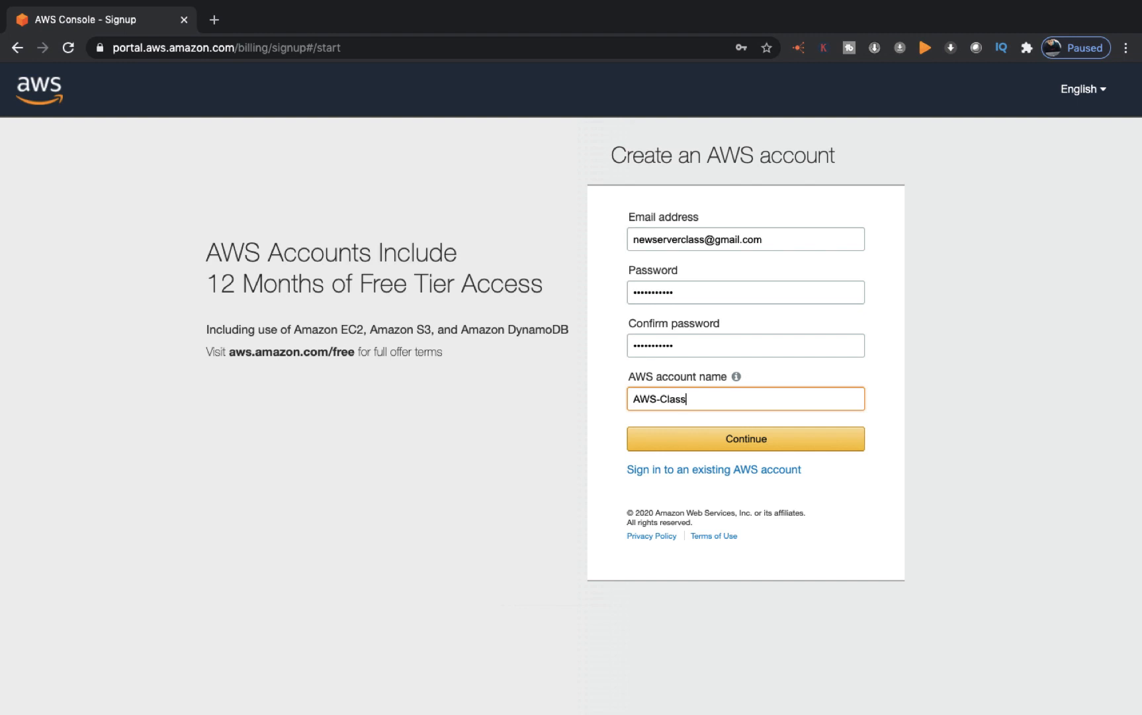
left_click(771, 440)
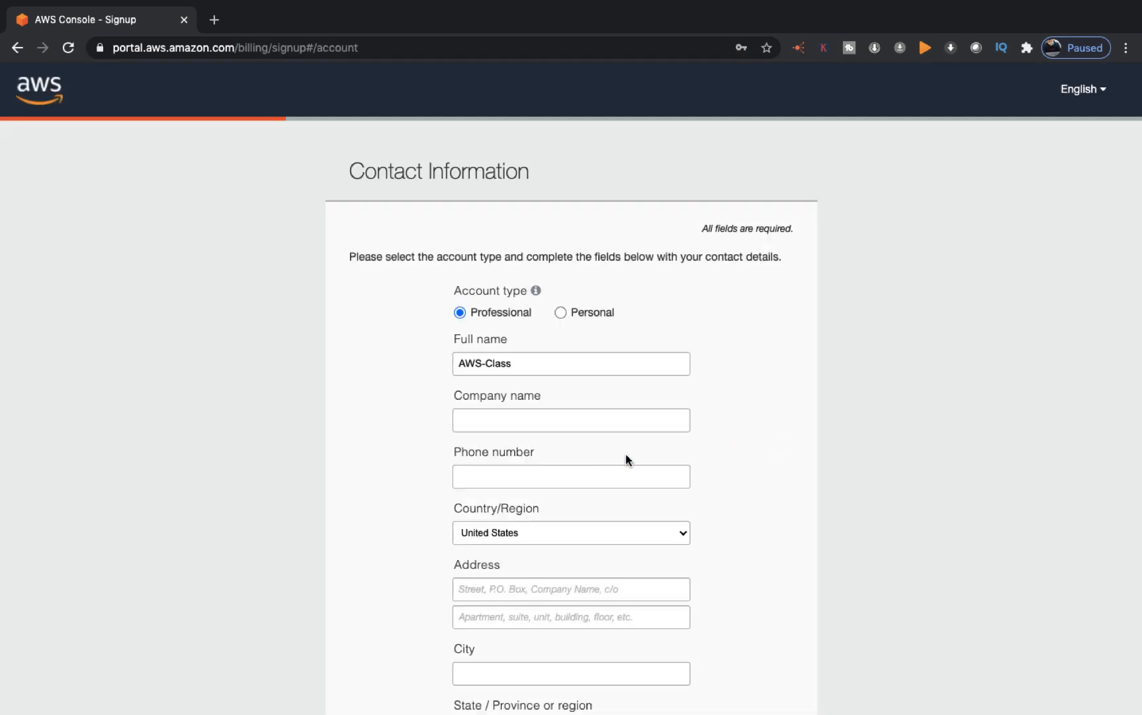
Step: Choose a Personal account and autofill phone, address, state and postal code from saved details
scroll(626, 457, "down", 3)
scroll(626, 457, "down", 1)
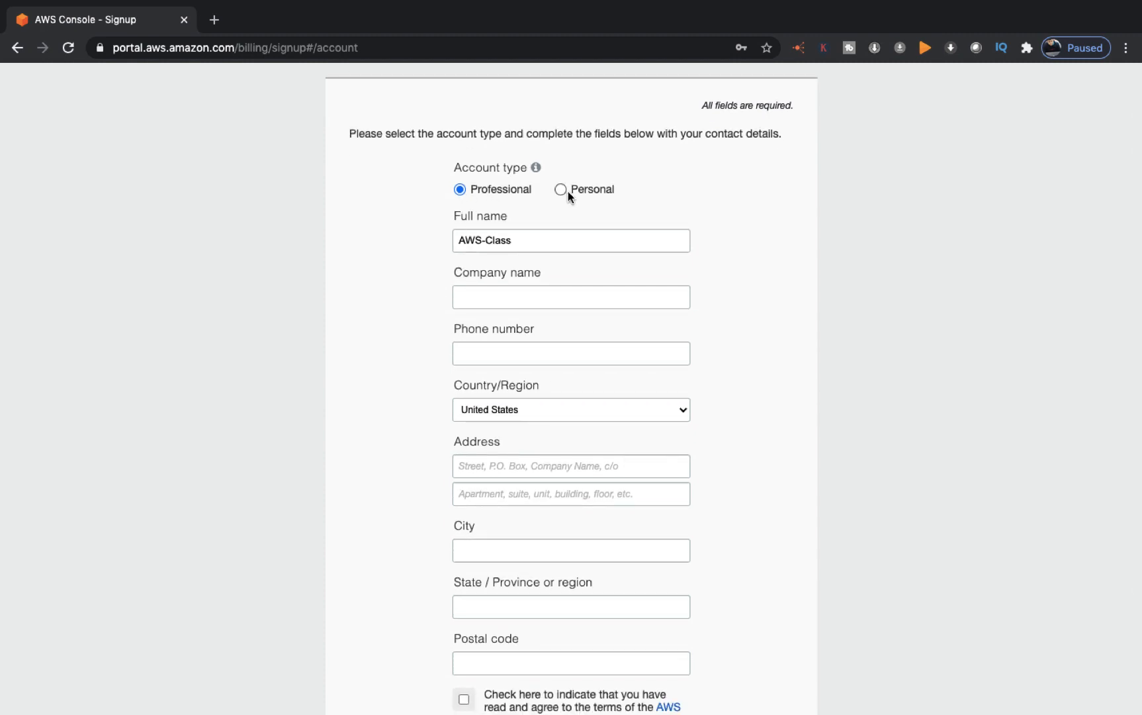
mouse_move(536, 167)
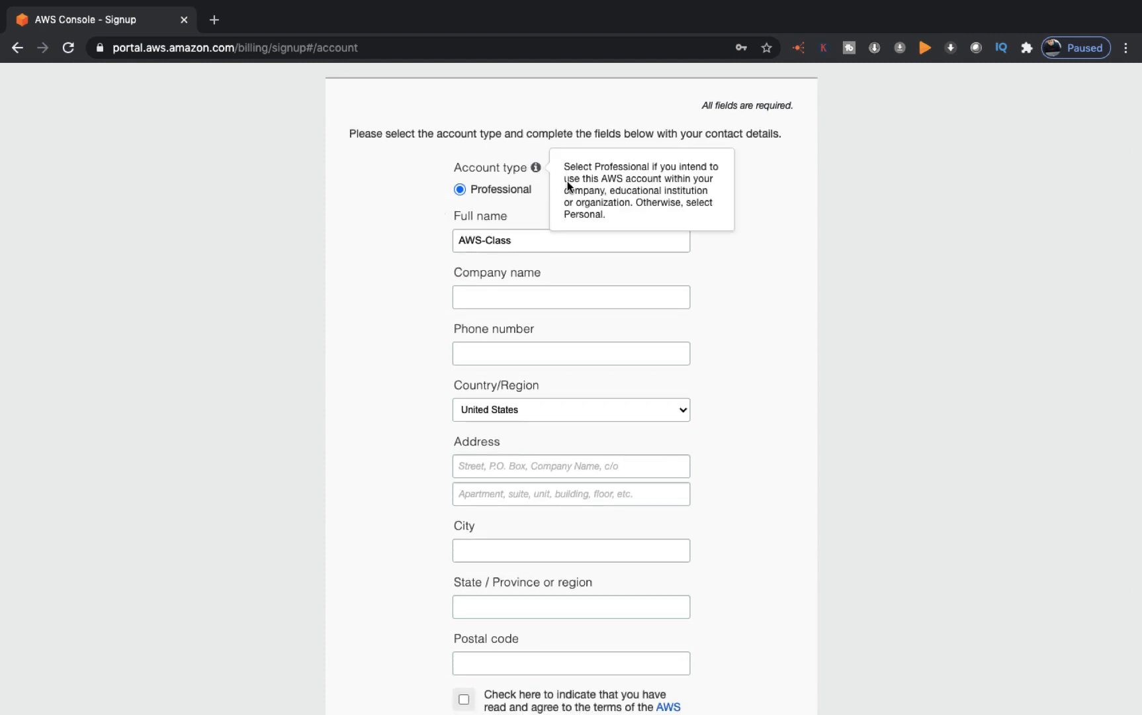
left_click(574, 194)
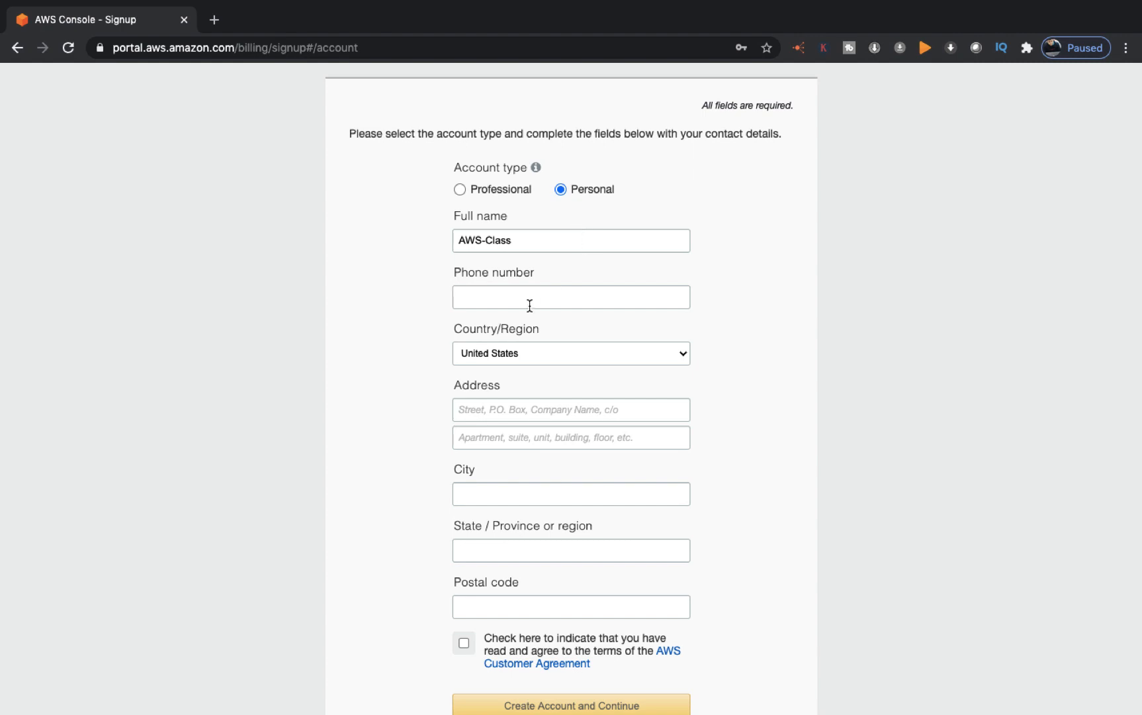
left_click(503, 301)
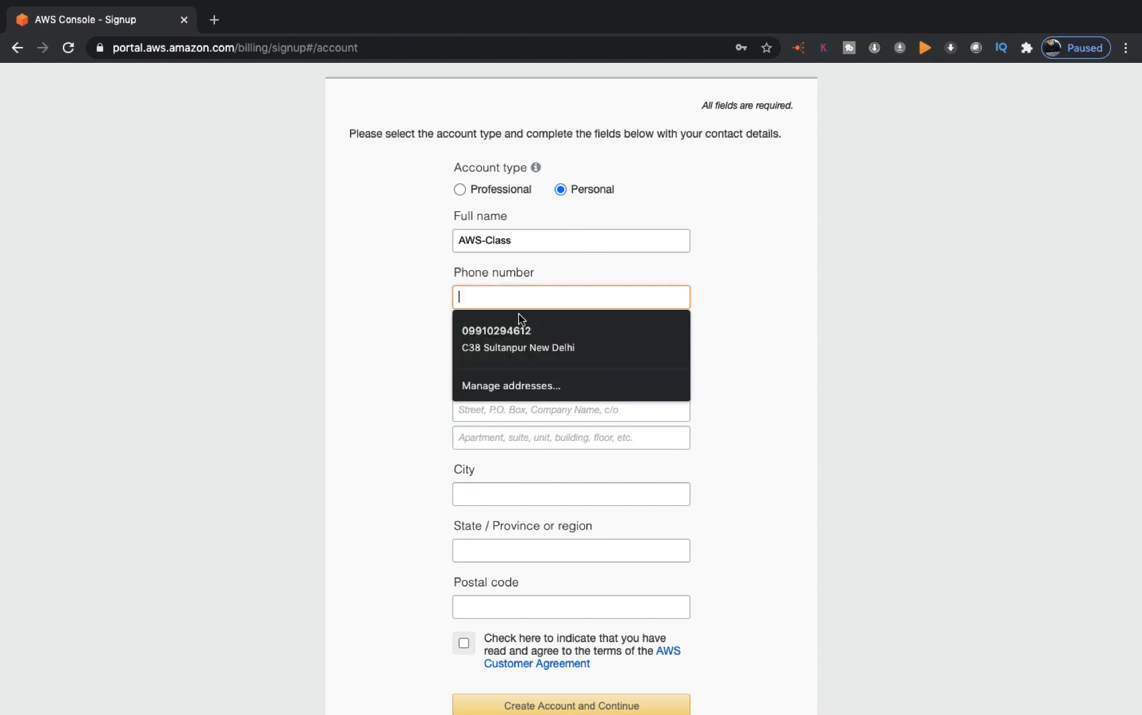
left_click(542, 326)
scroll(542, 326, "down", 2)
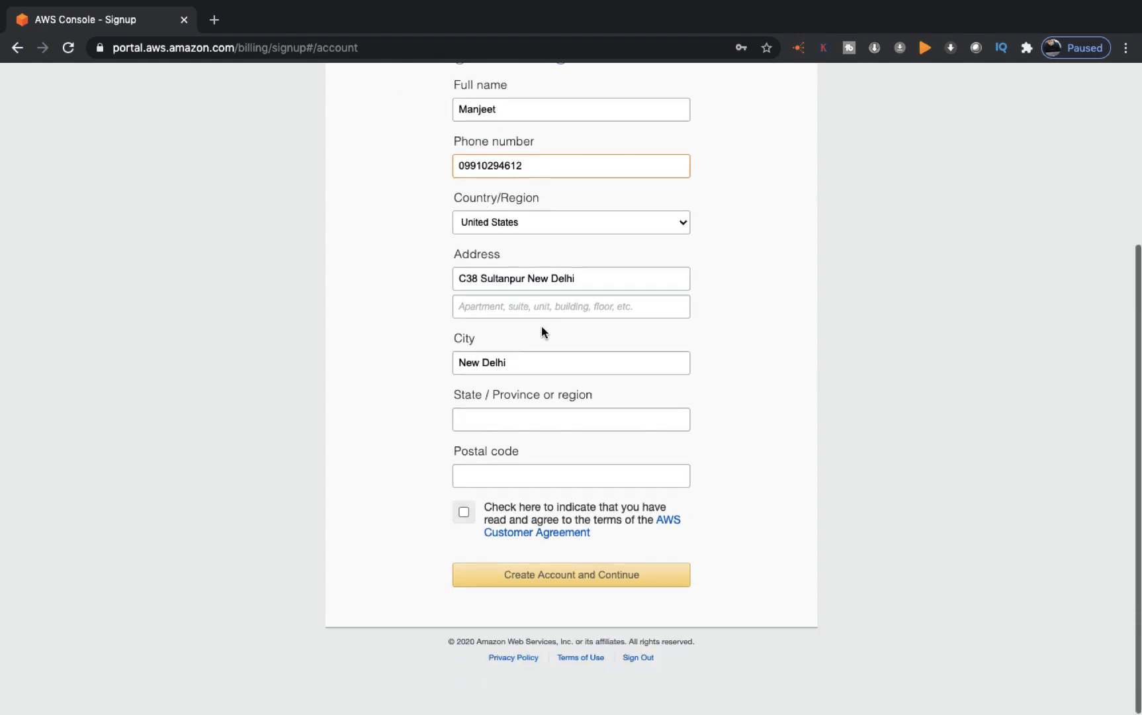
left_click(498, 429)
left_click(490, 465)
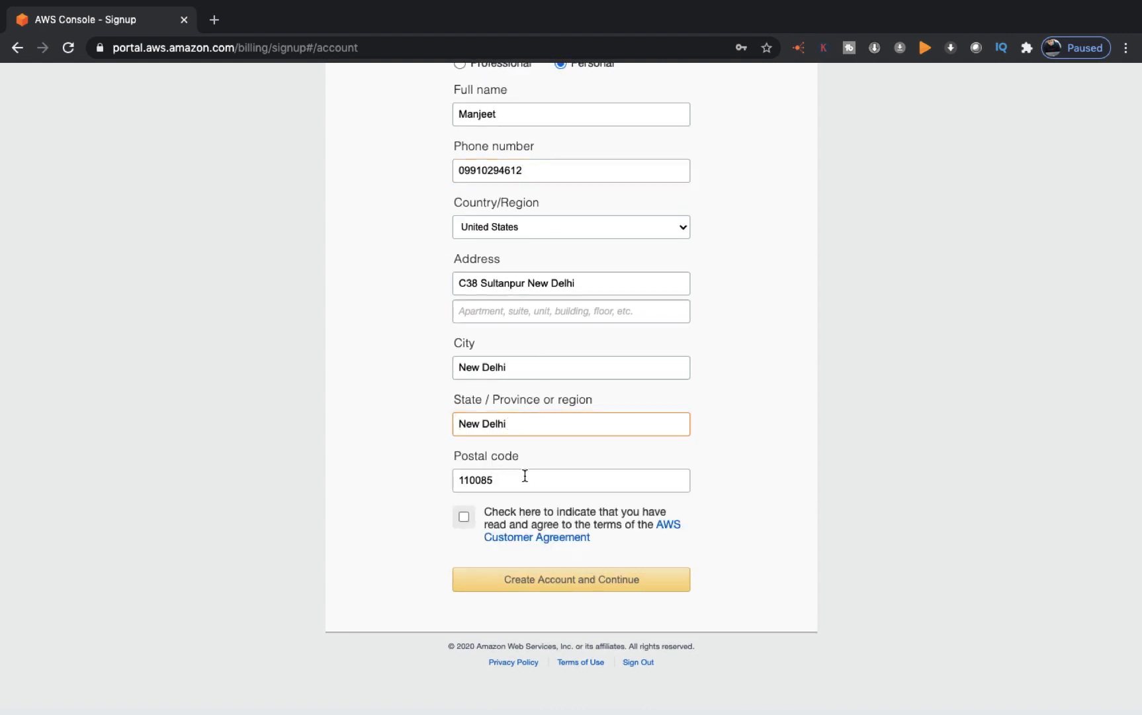
Step: Accept the AWS Customer Agreement and submit the contact information
scroll(529, 397, "up", 3)
scroll(499, 372, "down", 3)
scroll(484, 450, "up", 1)
left_click(465, 517)
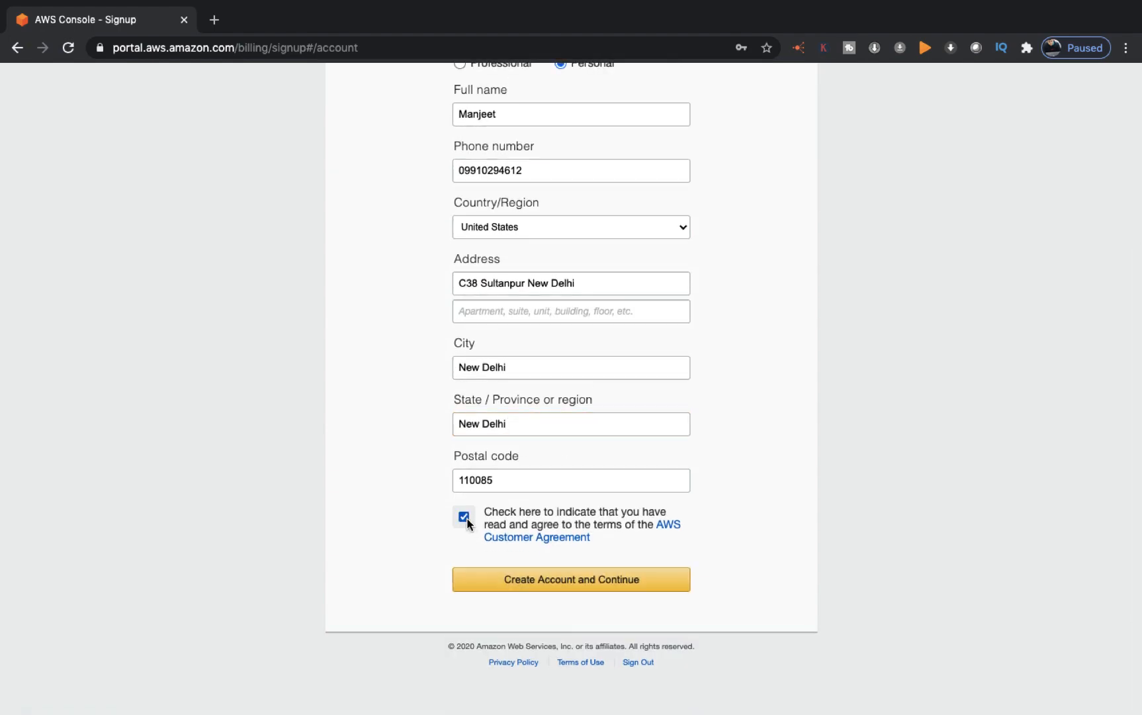
left_click(544, 586)
Step: Set Country/Region to India and create the account to reach Payment Information
scroll(648, 350, "down", 4)
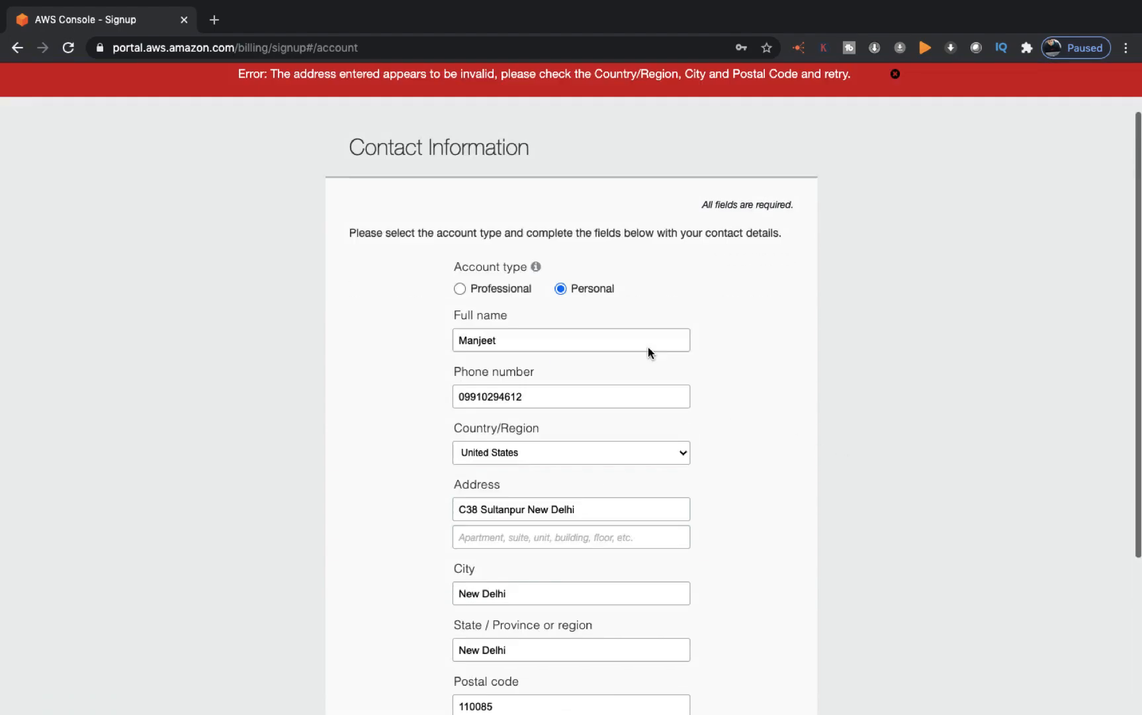
scroll(648, 348, "up", 4)
scroll(648, 347, "down", 5)
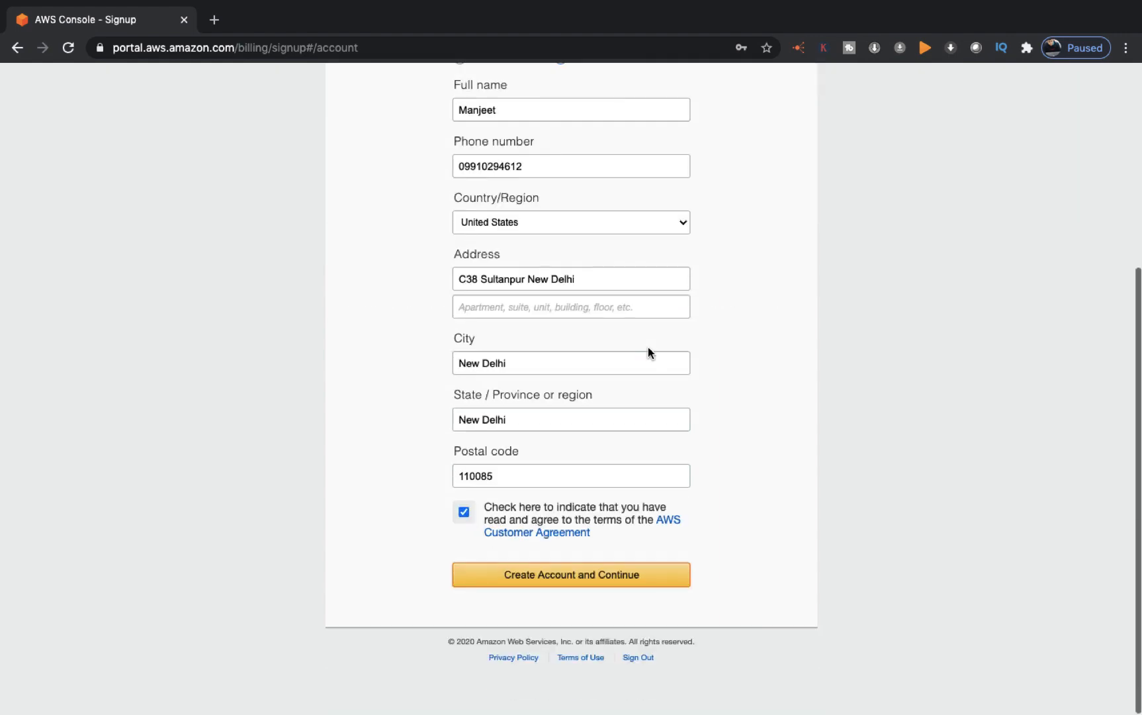
left_click(545, 226)
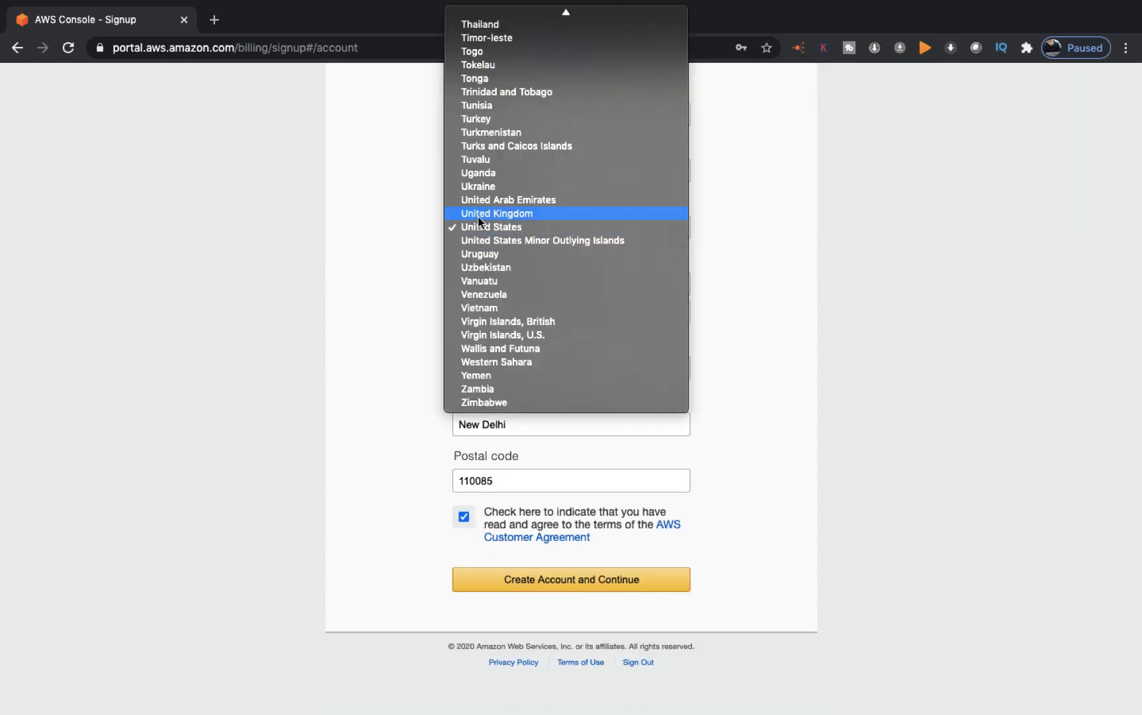
key("i")
key("n")
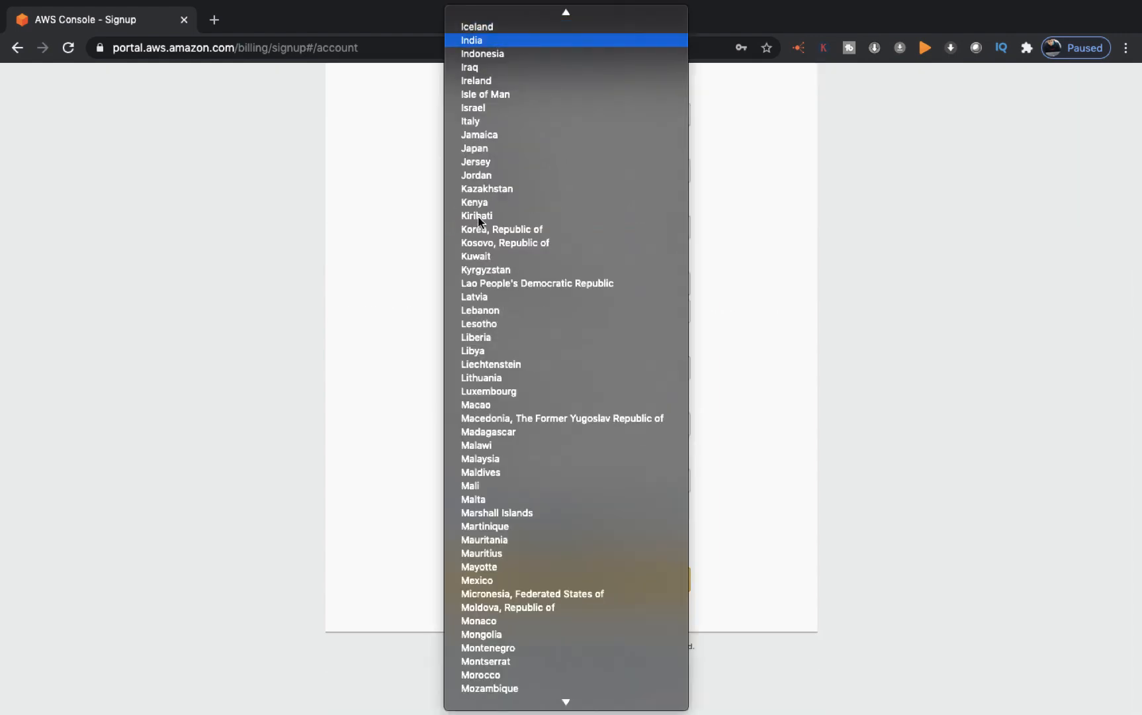
key("Return")
scroll(585, 567, "down", 3)
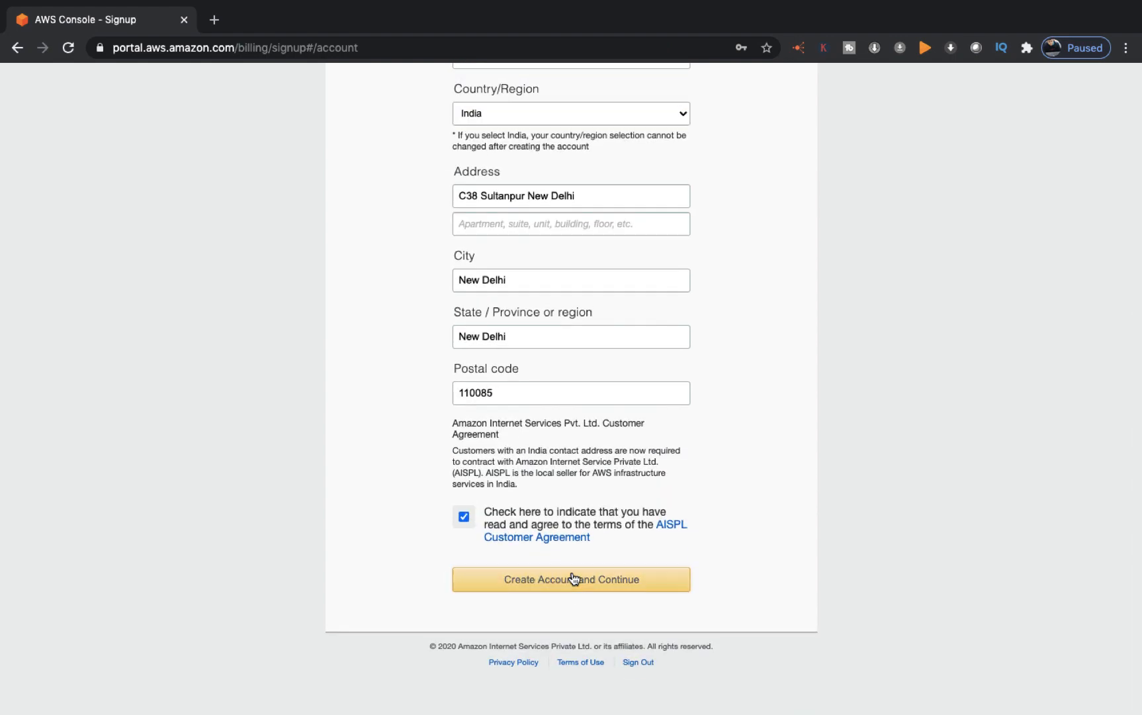
left_click(573, 579)
scroll(595, 550, "down", 5)
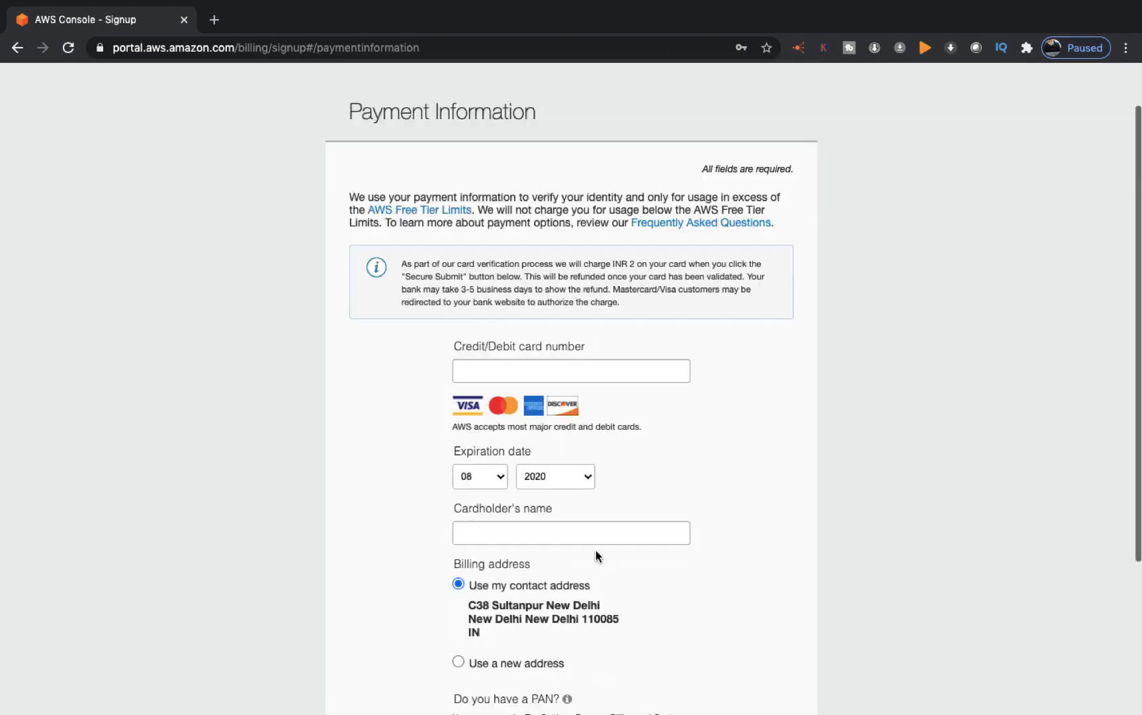
scroll(584, 457, "up", 2)
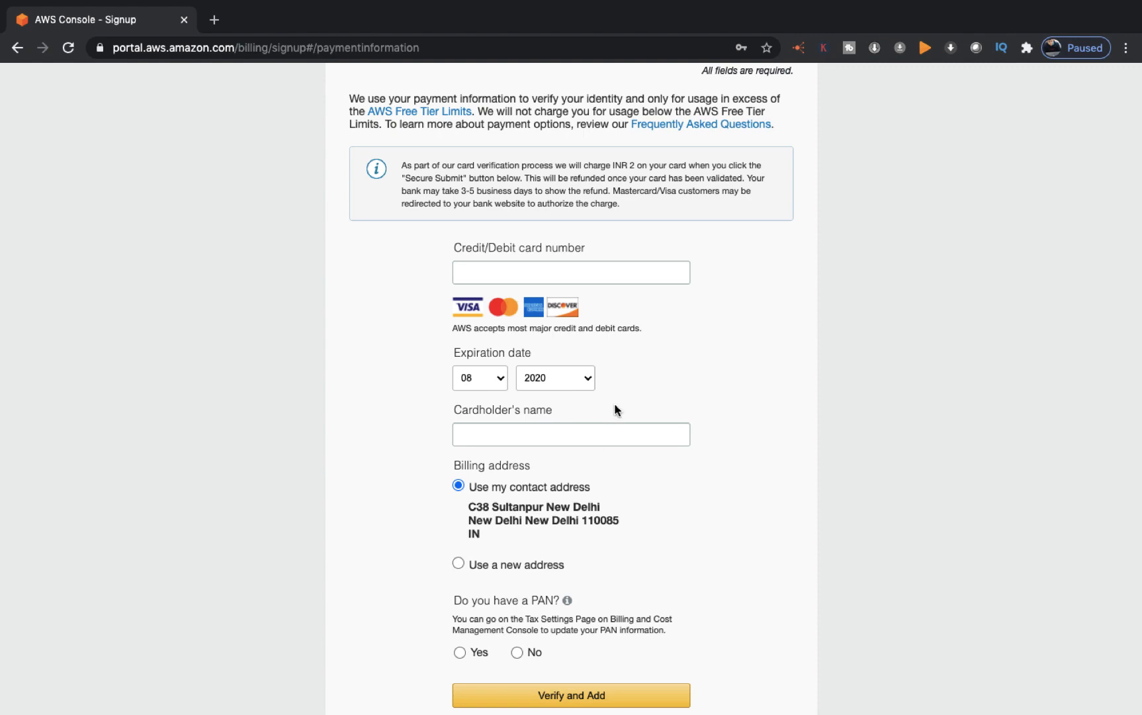
scroll(624, 182, "up", 5)
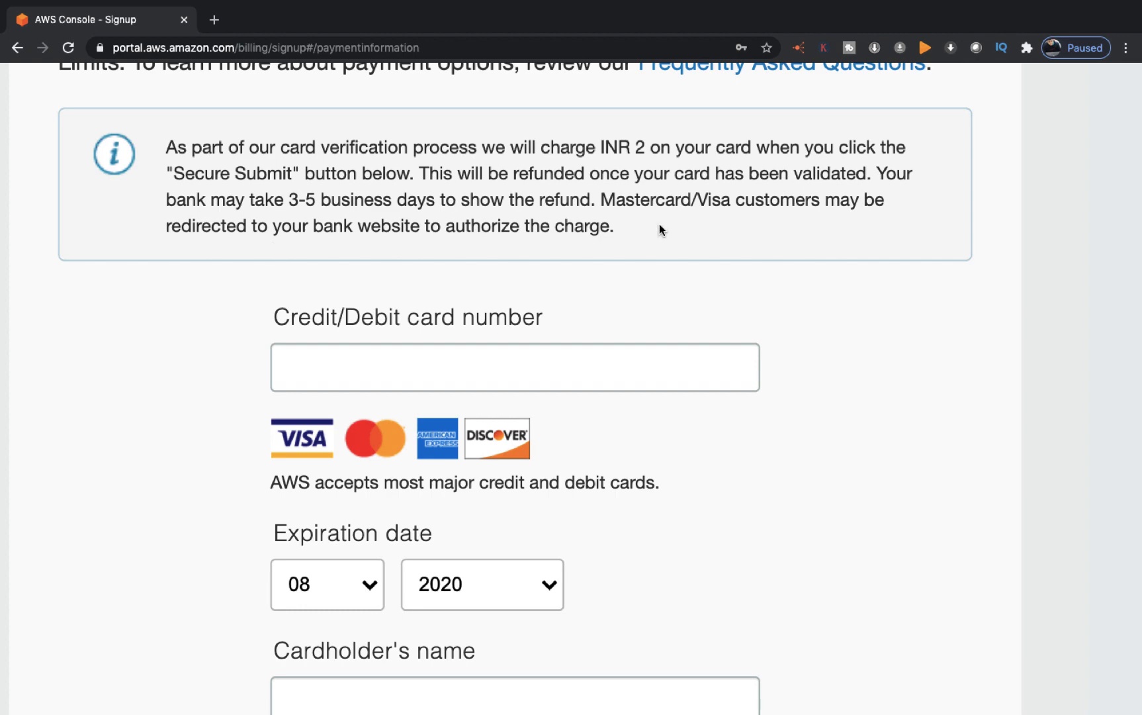
scroll(584, 480, "down", 3)
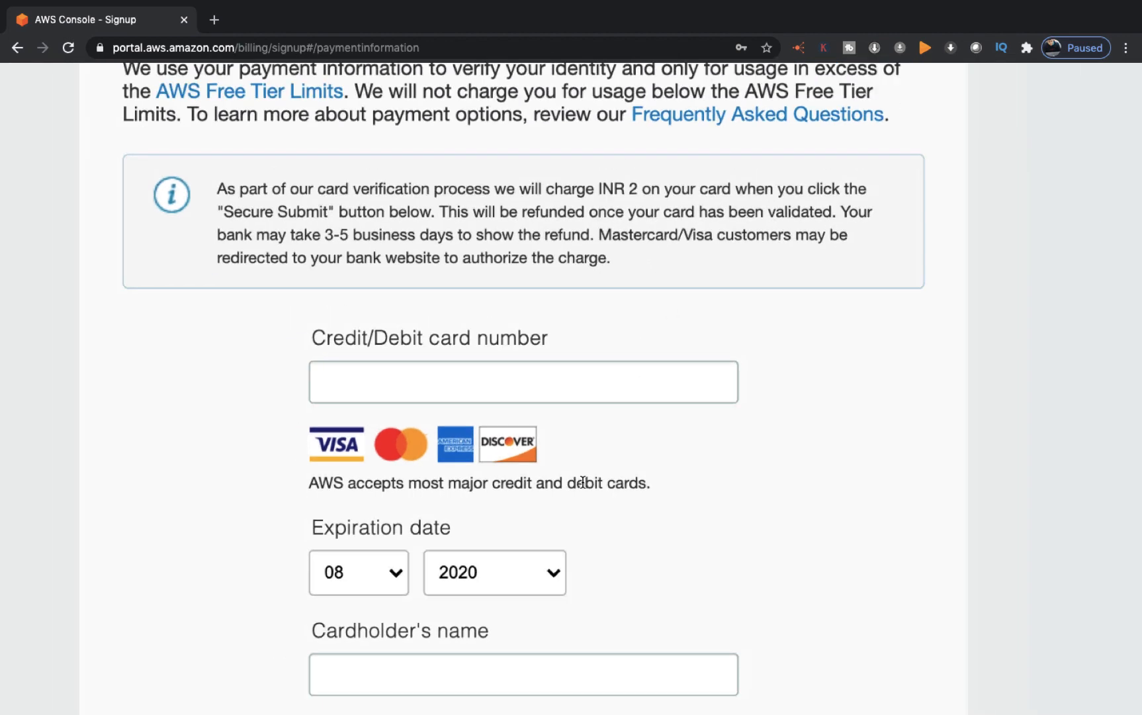
scroll(583, 482, "down", 2)
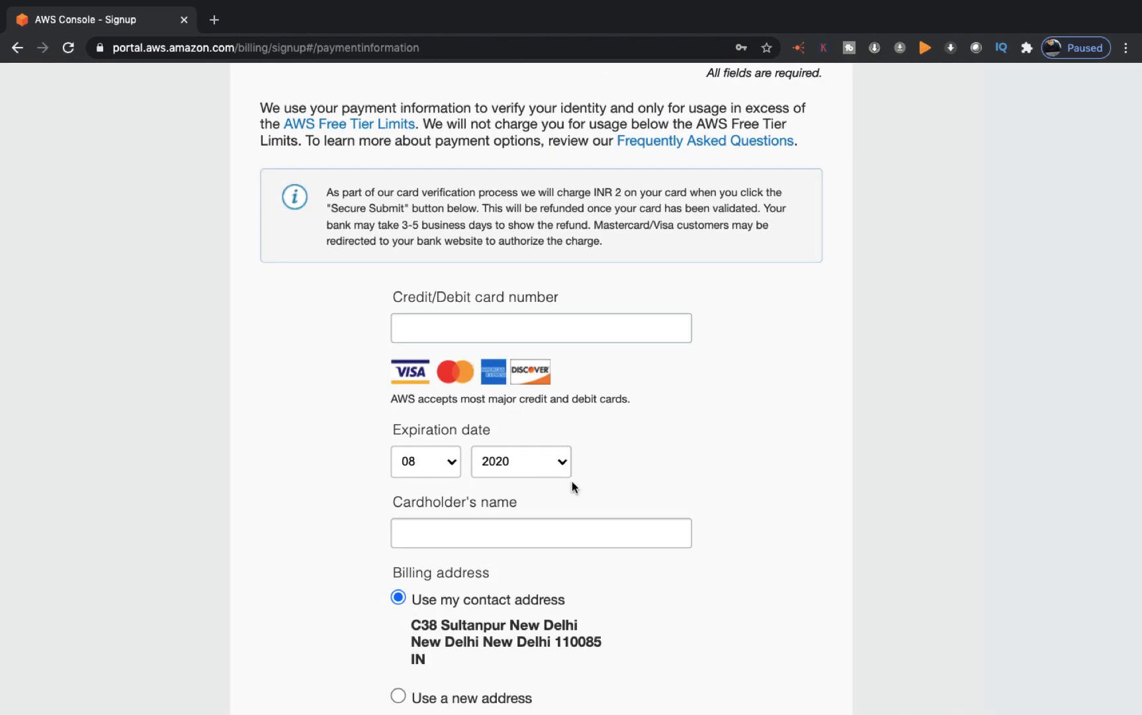
scroll(610, 325, "down", 5)
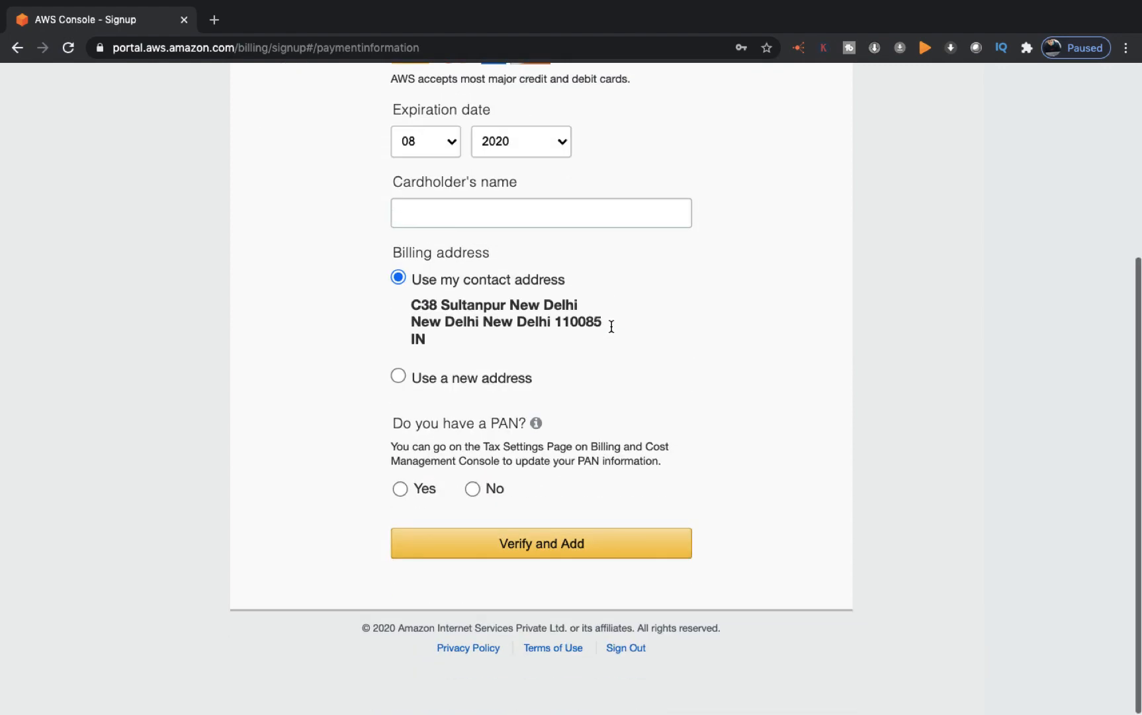
scroll(610, 328, "down", 2)
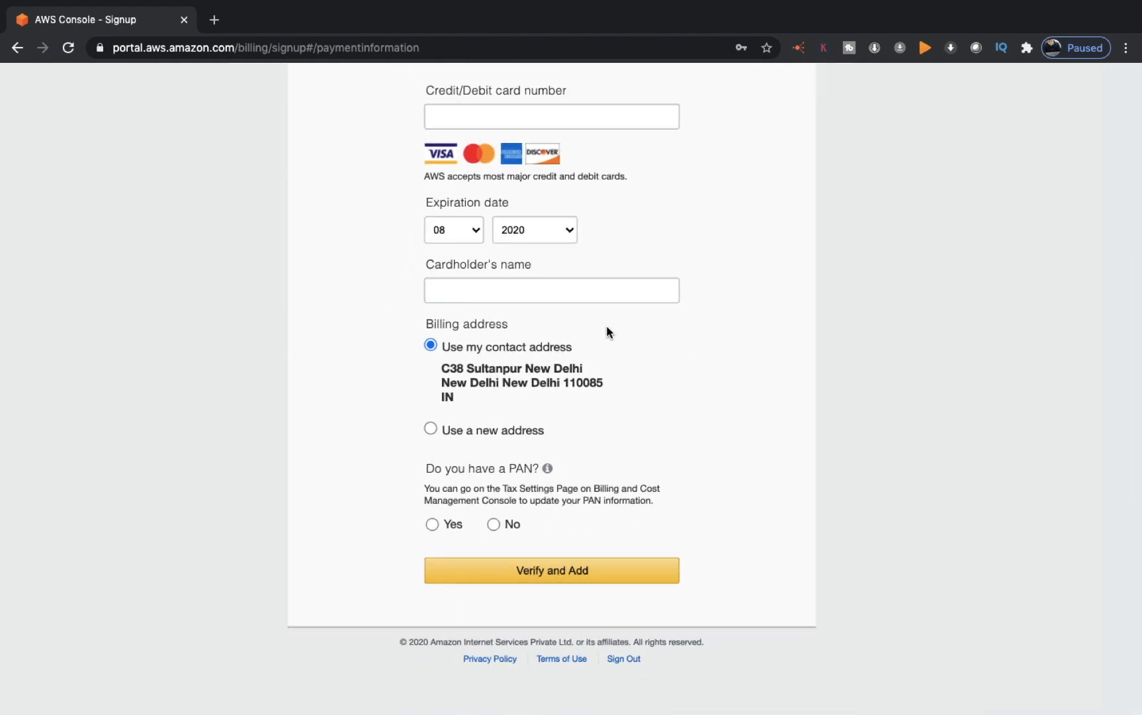
scroll(468, 377, "up", 3)
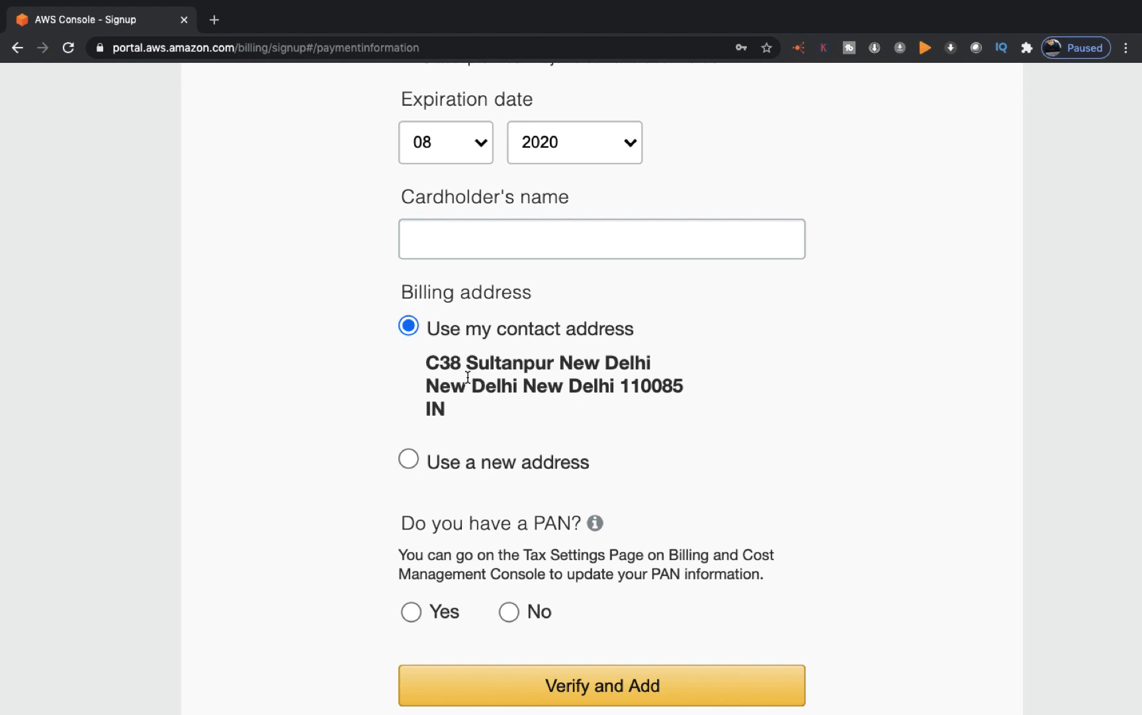
scroll(467, 377, "down", 3)
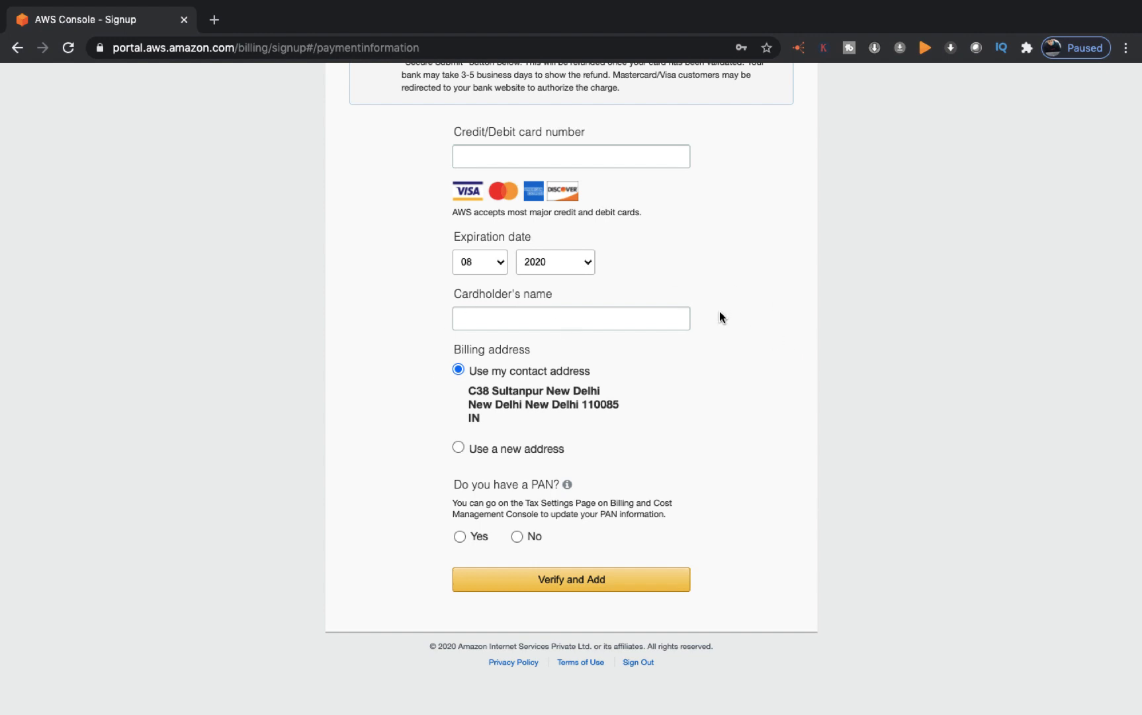
scroll(720, 312, "up", 5)
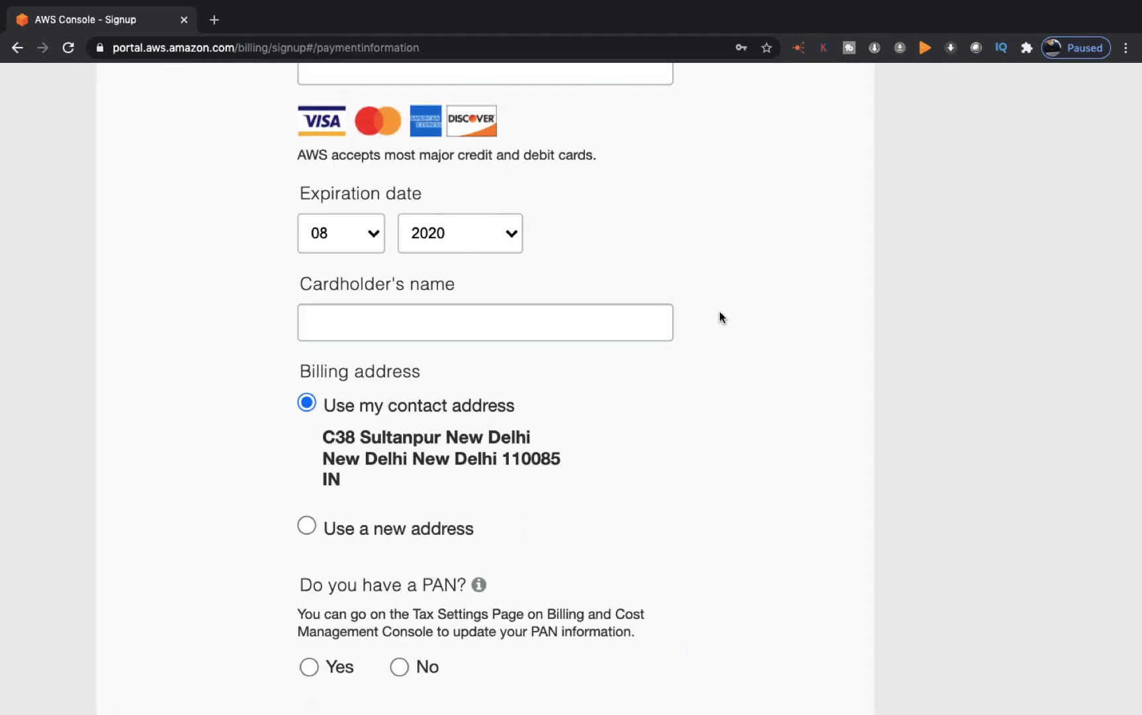
scroll(720, 312, "down", 5)
scroll(720, 313, "up", 5)
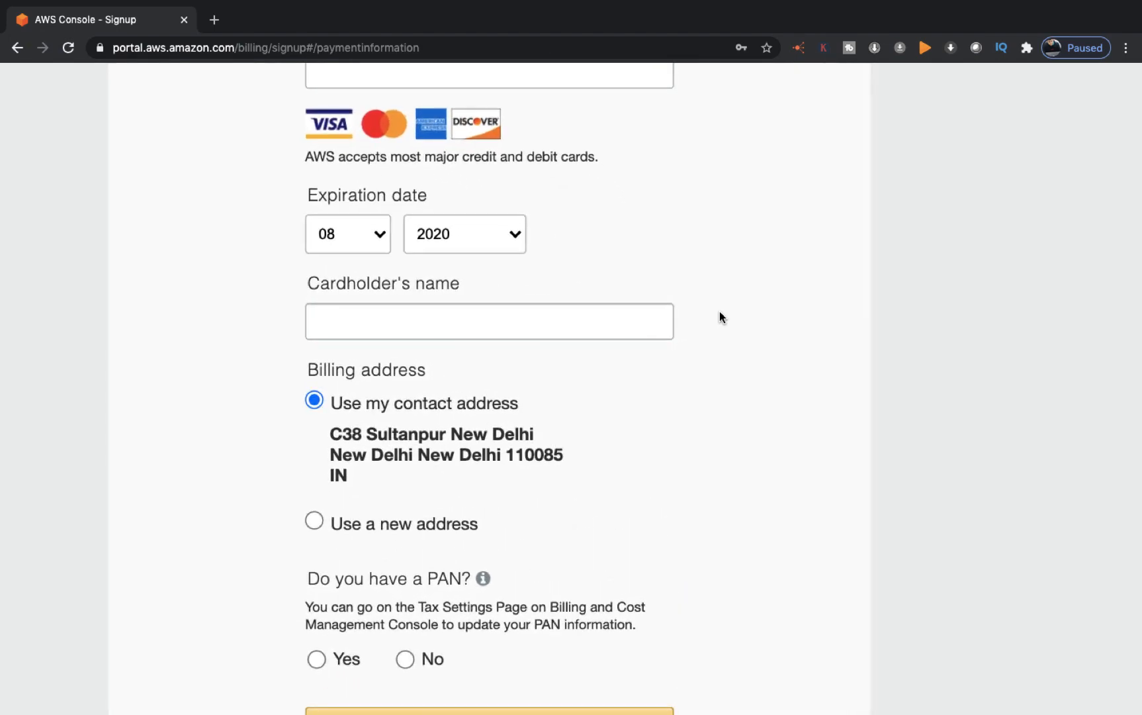
scroll(720, 312, "down", 2)
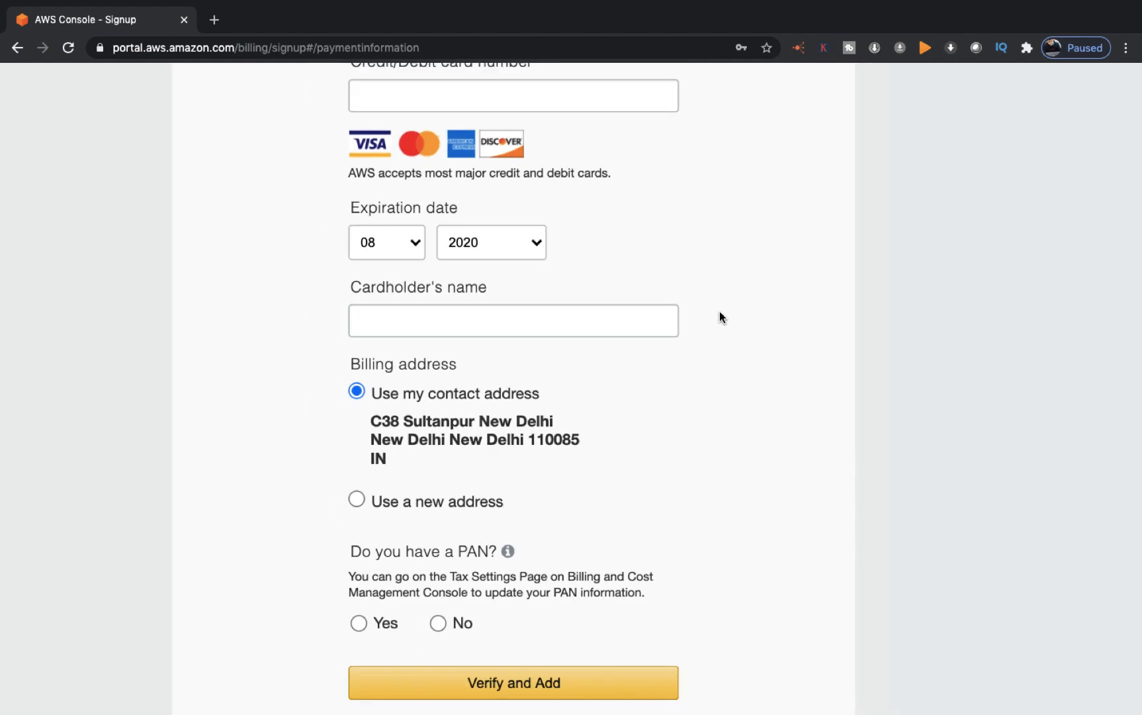
scroll(720, 312, "down", 3)
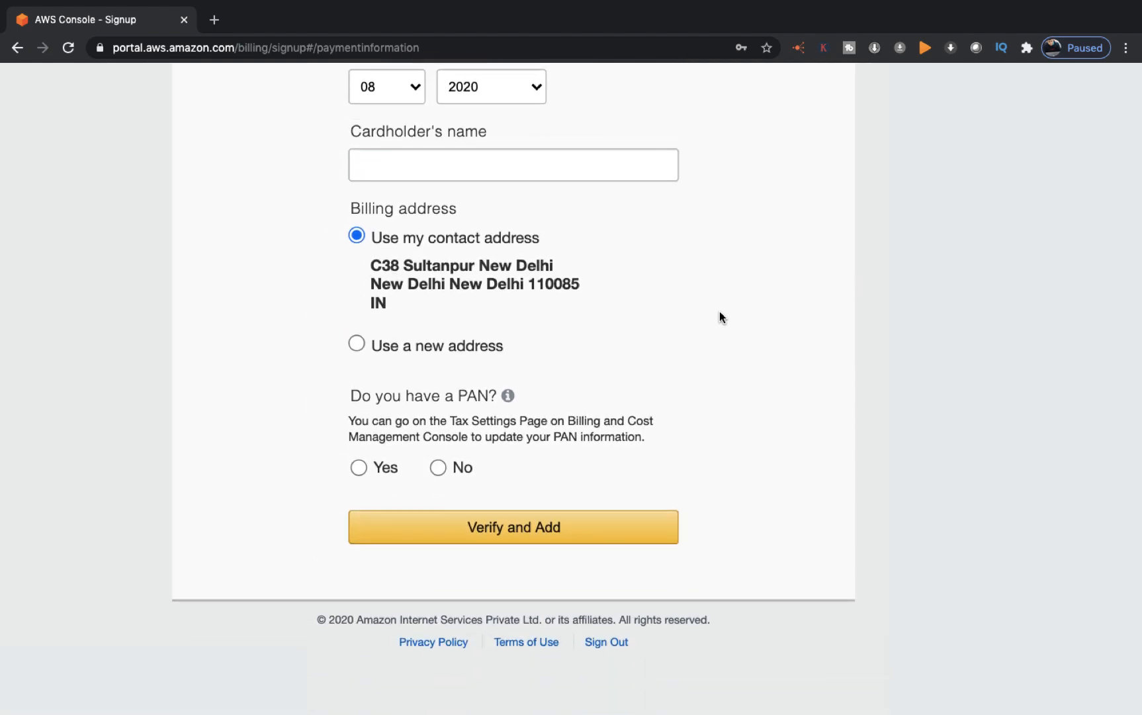
scroll(720, 312, "up", 10)
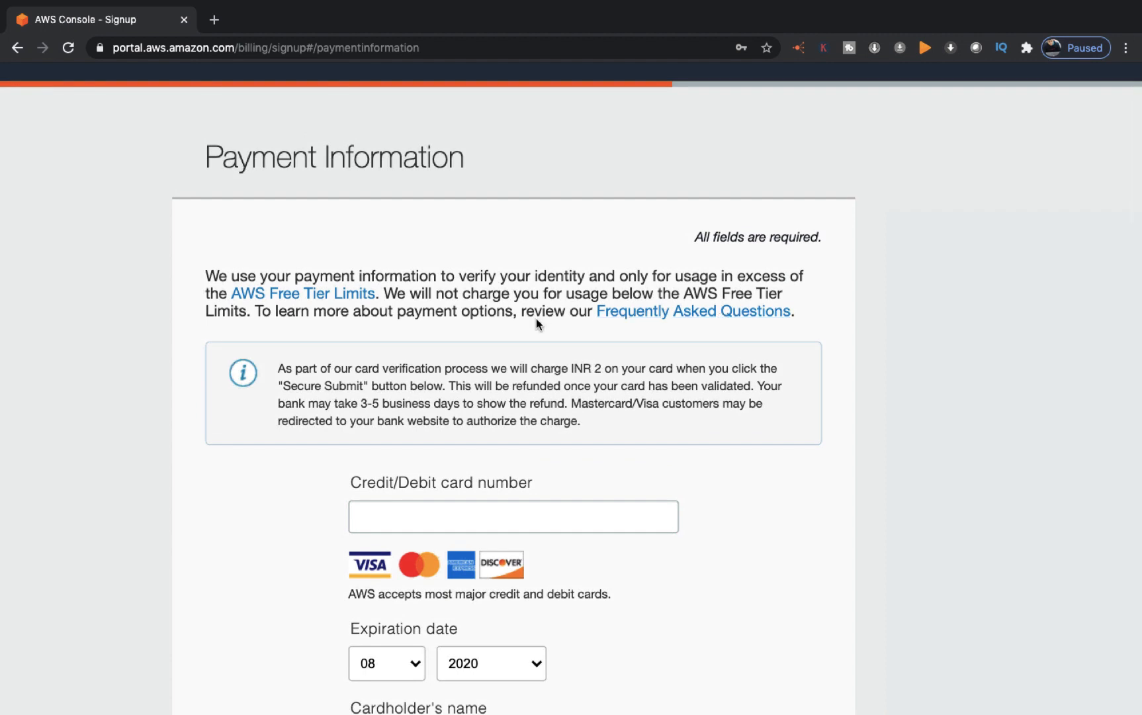
Step: Open AWS Free Tier Limits in a new tab and scroll to offers like EC2 750 Hours
left_click(307, 293)
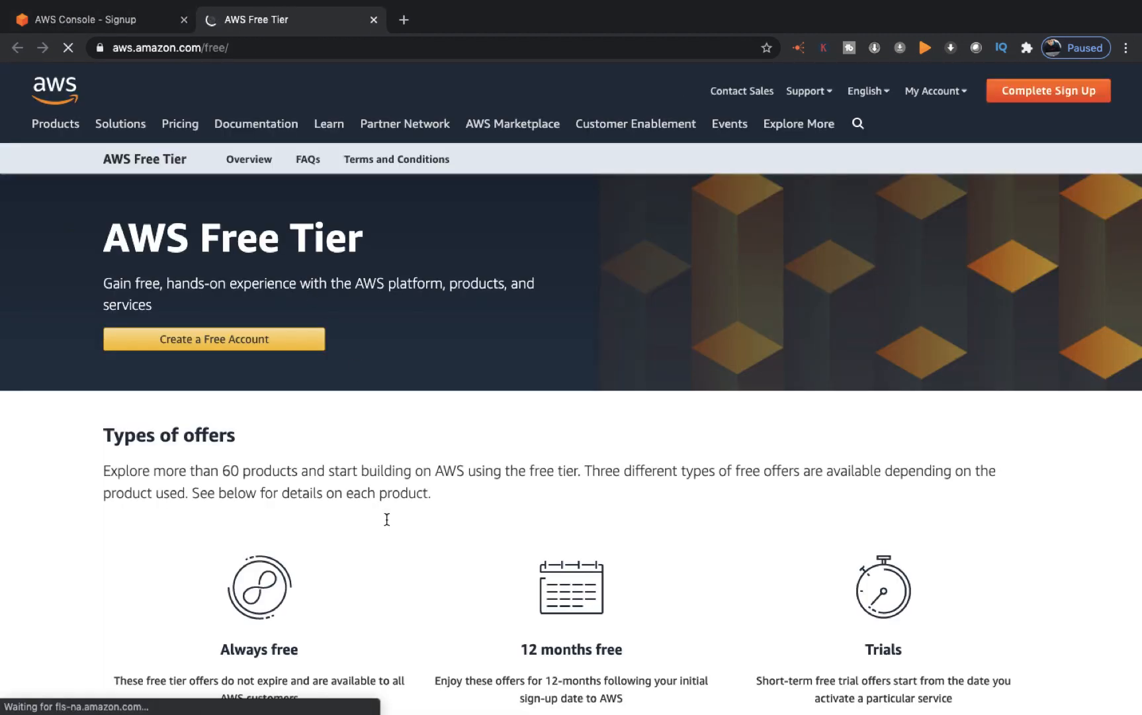
scroll(386, 518, "down", 4)
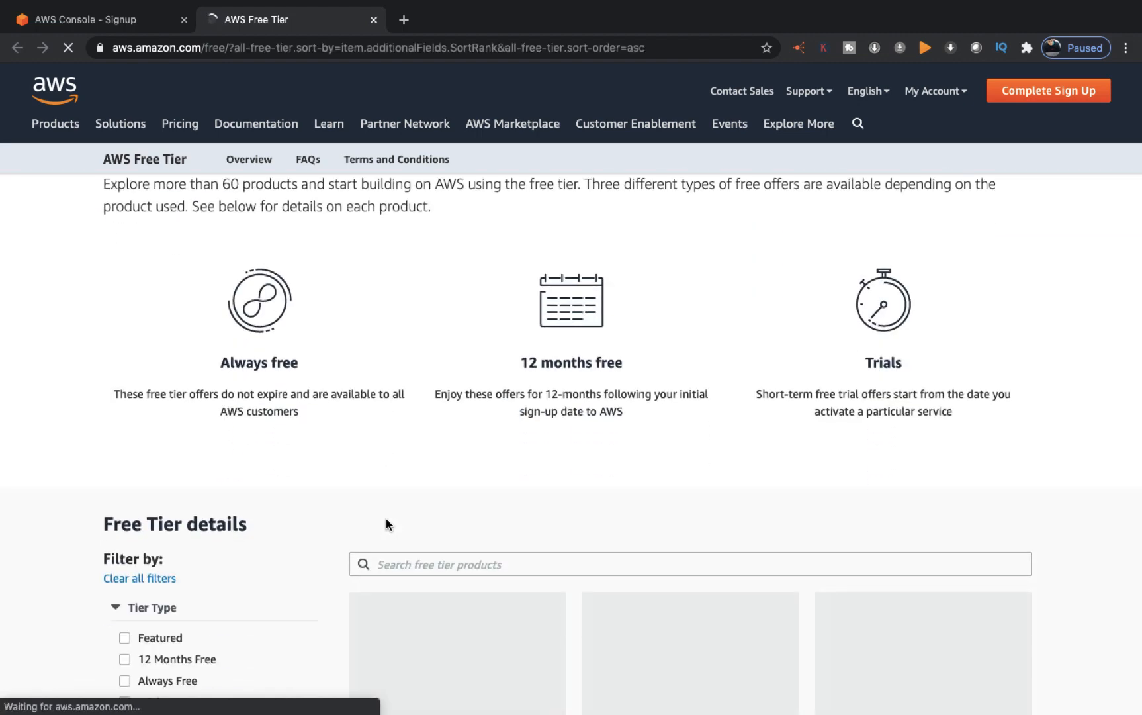
scroll(342, 523, "down", 5)
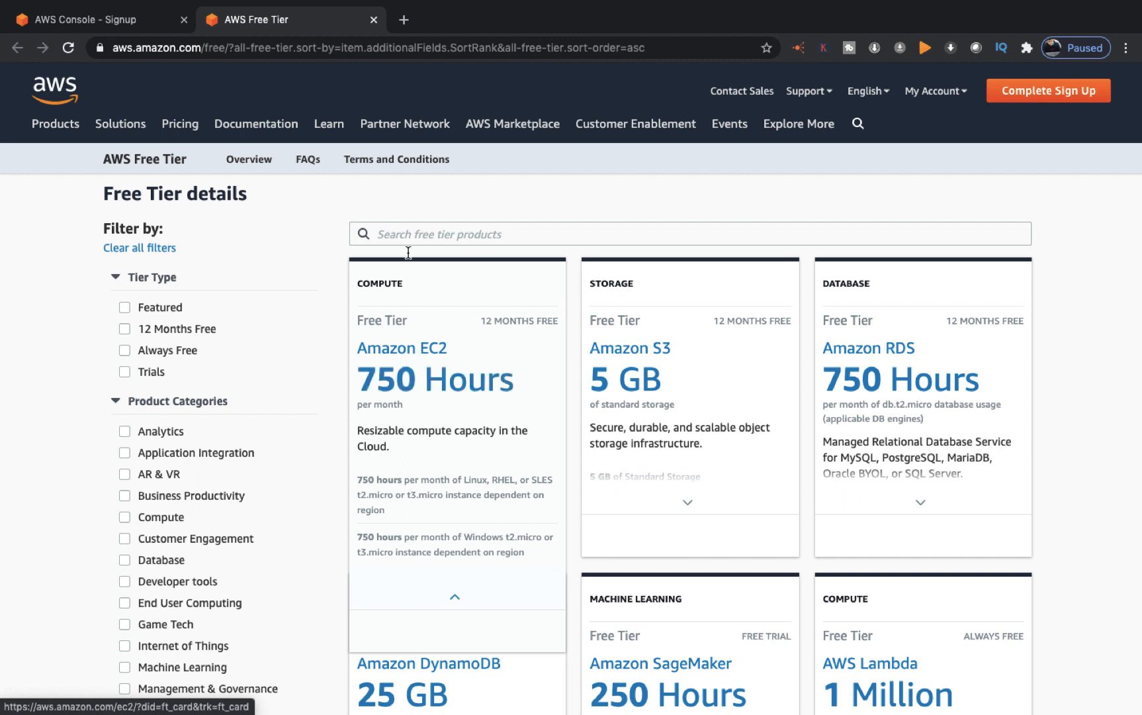
mouse_move(434, 438)
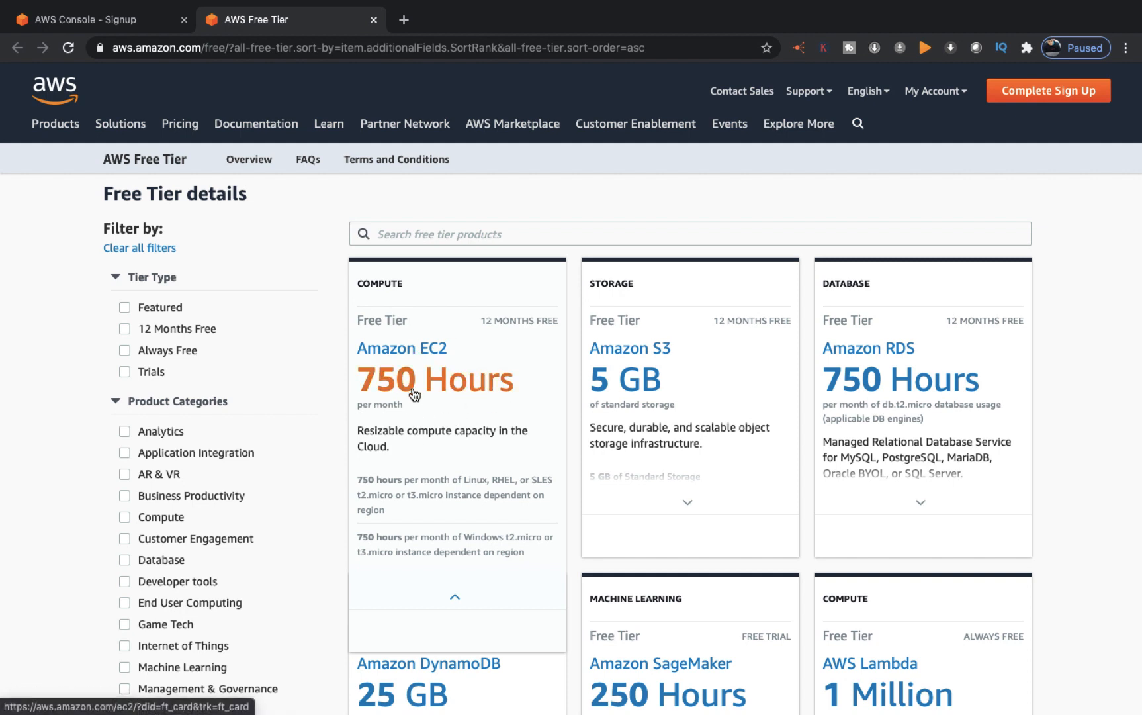
mouse_move(653, 325)
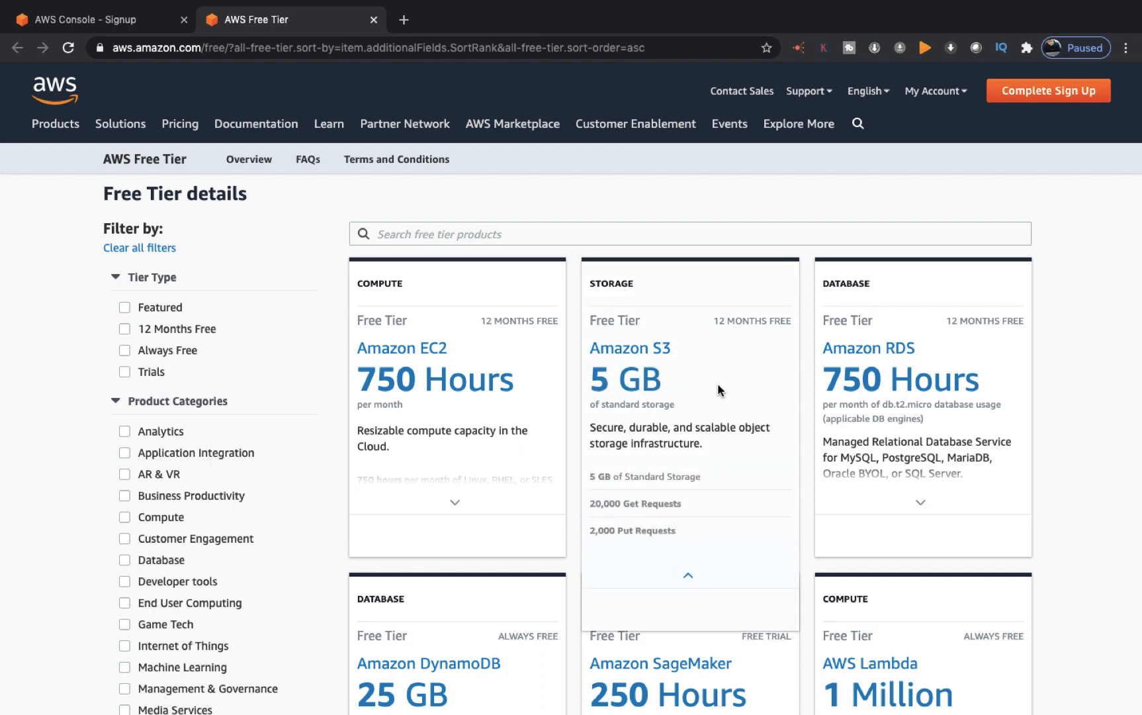
Step: Scroll through the Free Tier page's Always free, 12 months free and Trials offers
mouse_move(838, 410)
scroll(880, 377, "down", 3)
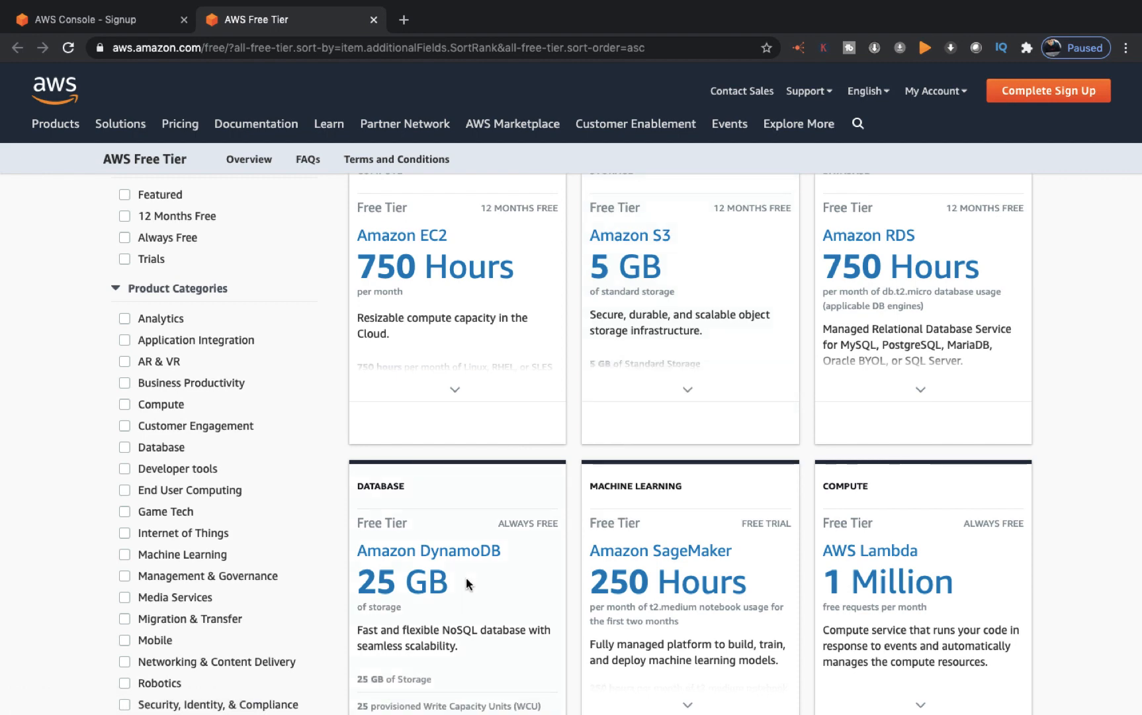
scroll(466, 577, "down", 2)
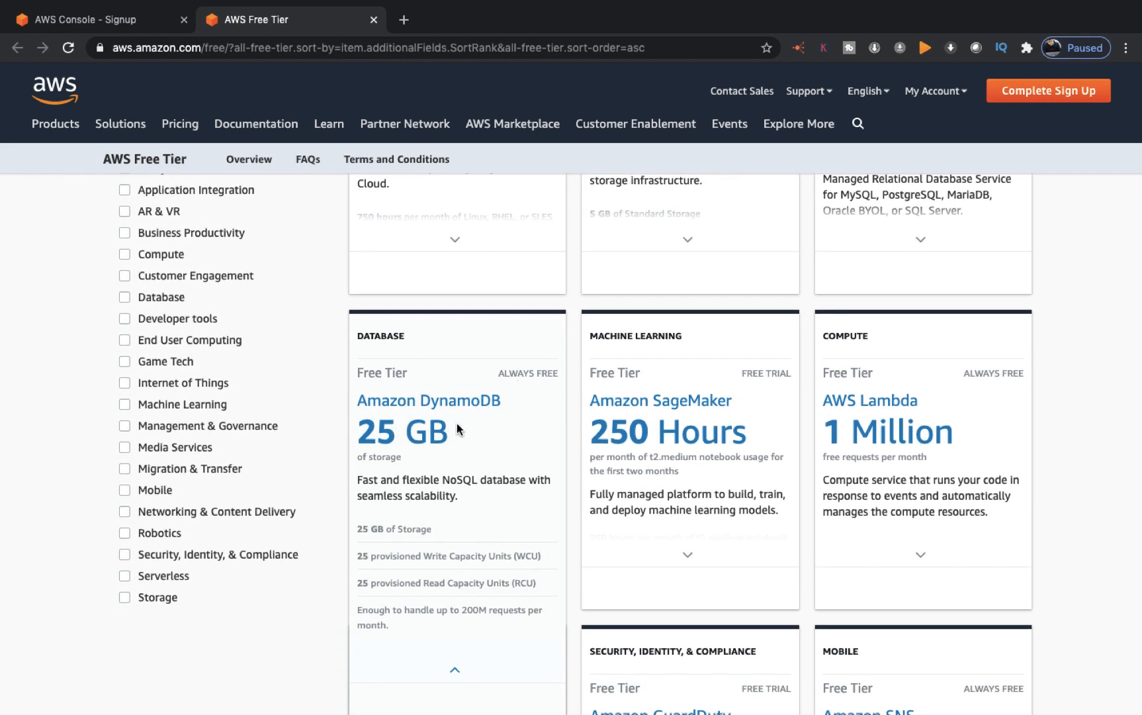
mouse_move(662, 430)
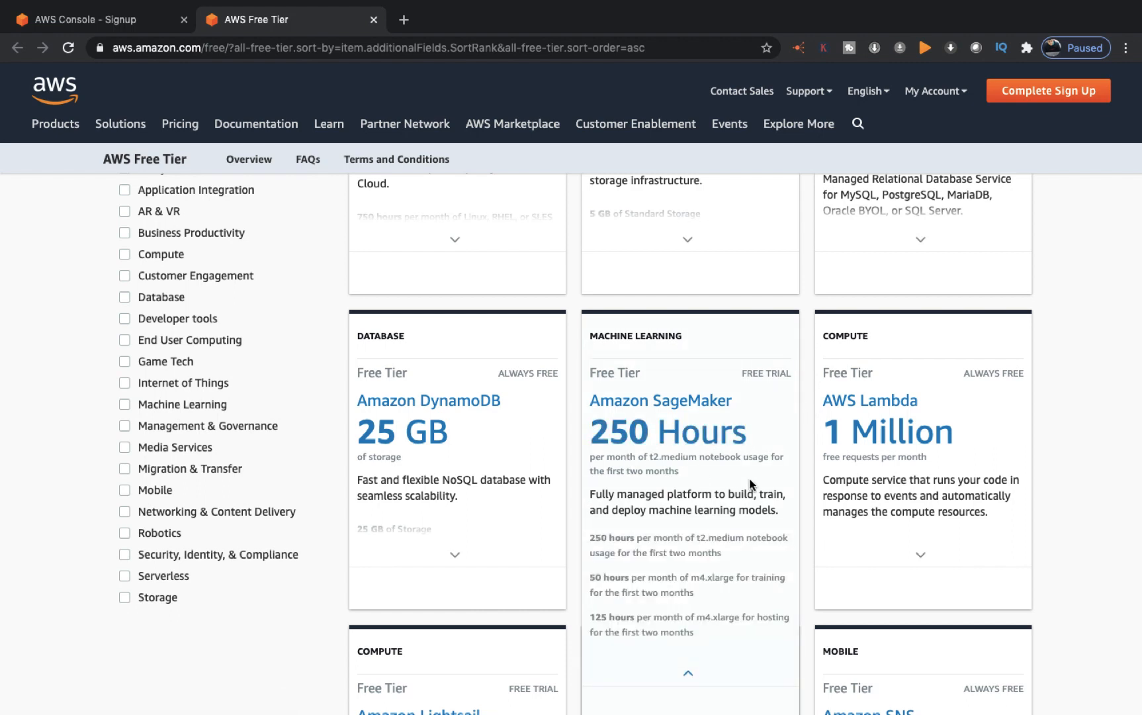
mouse_move(900, 492)
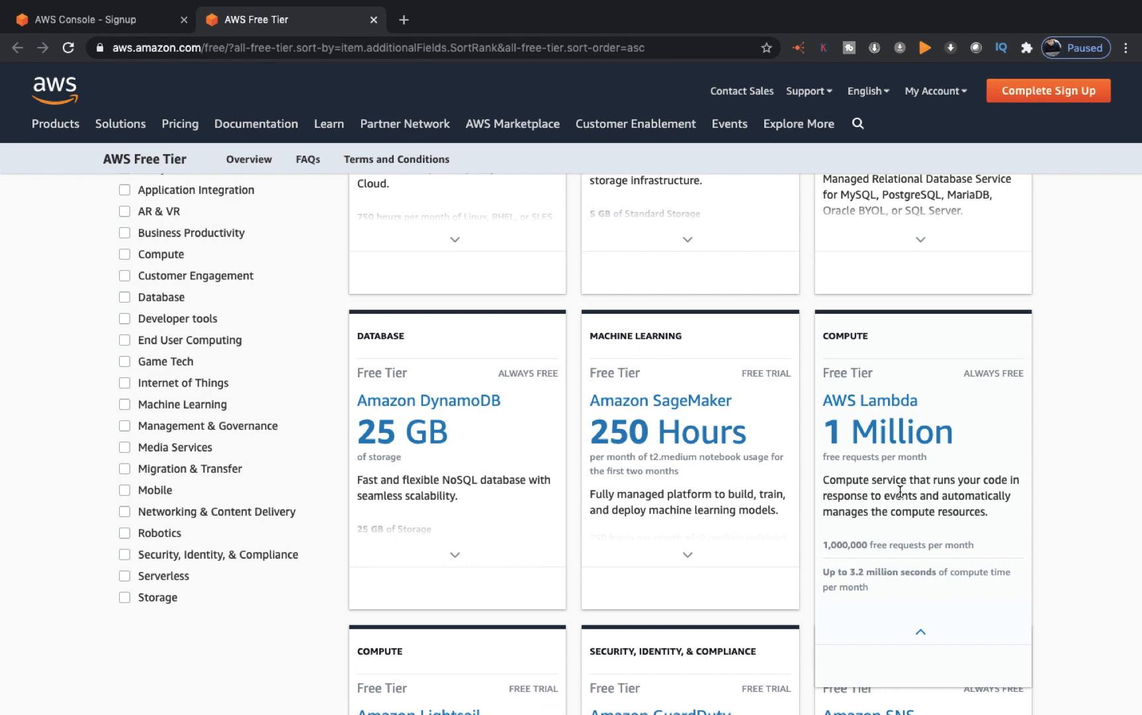
scroll(900, 491, "down", 3)
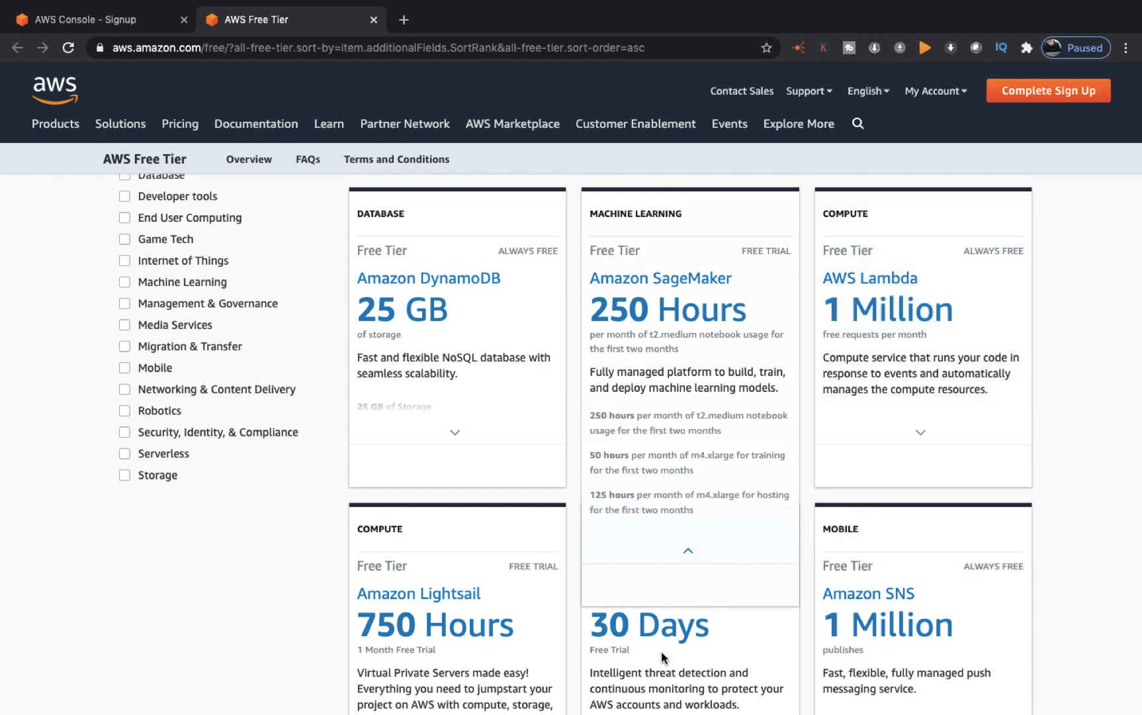
scroll(662, 657, "down", 5)
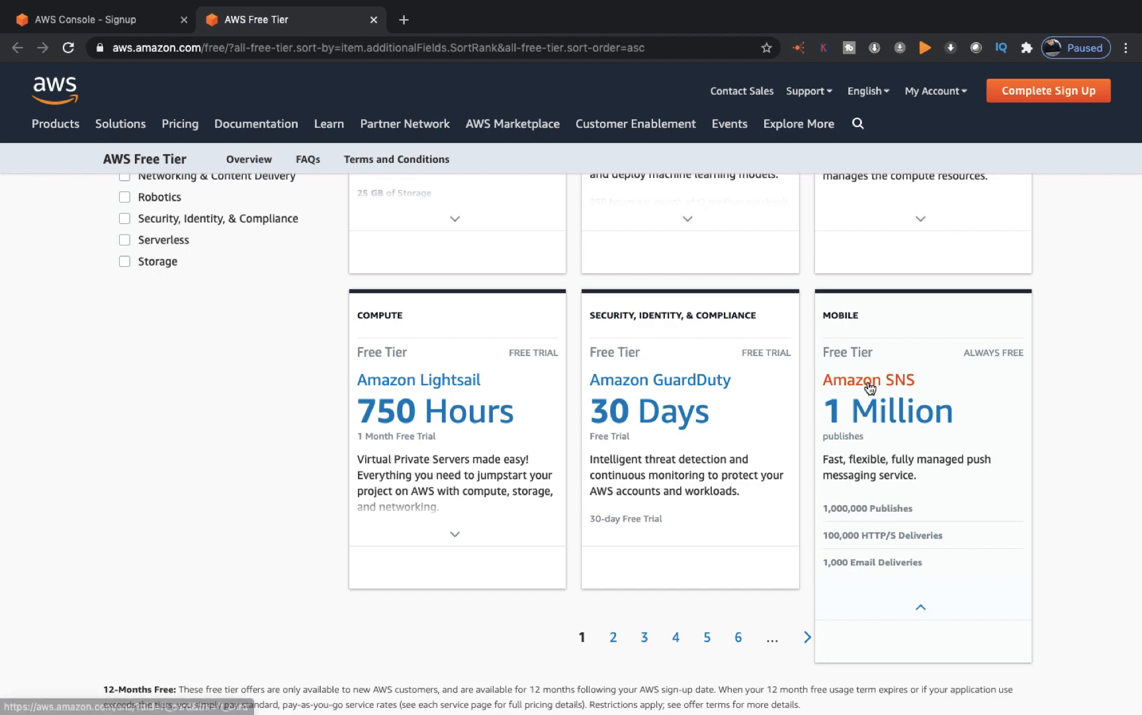
scroll(570, 349, "up", 10)
scroll(569, 349, "down", 8)
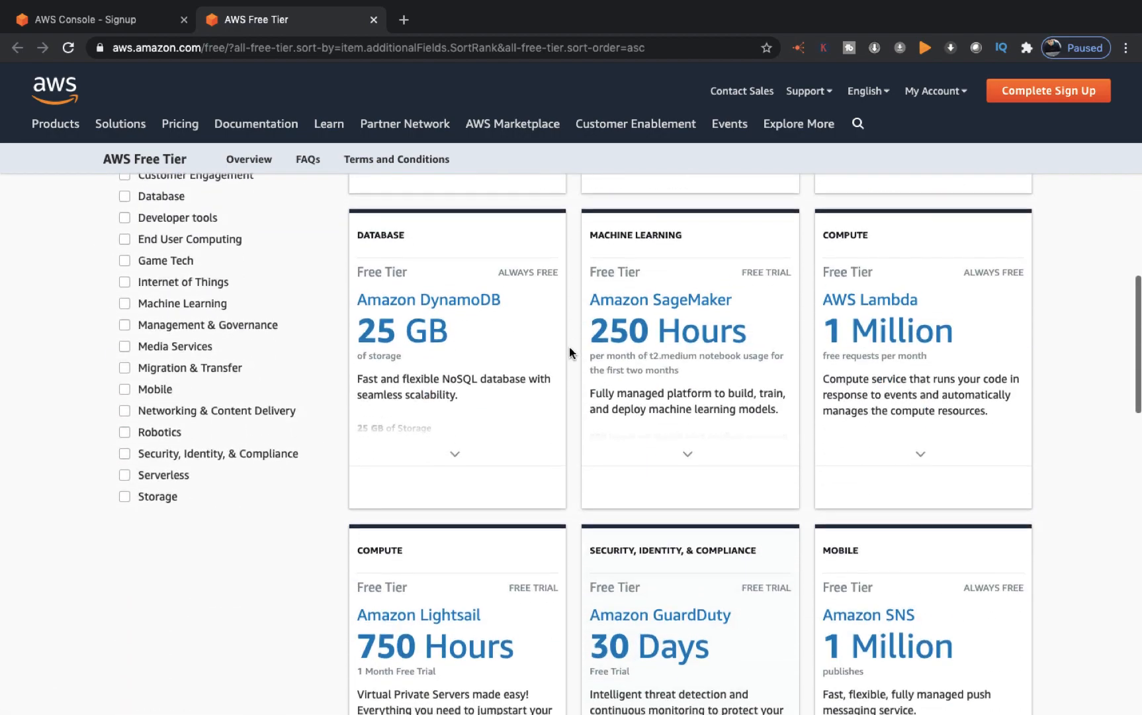
scroll(570, 347, "down", 3)
scroll(569, 347, "up", 10)
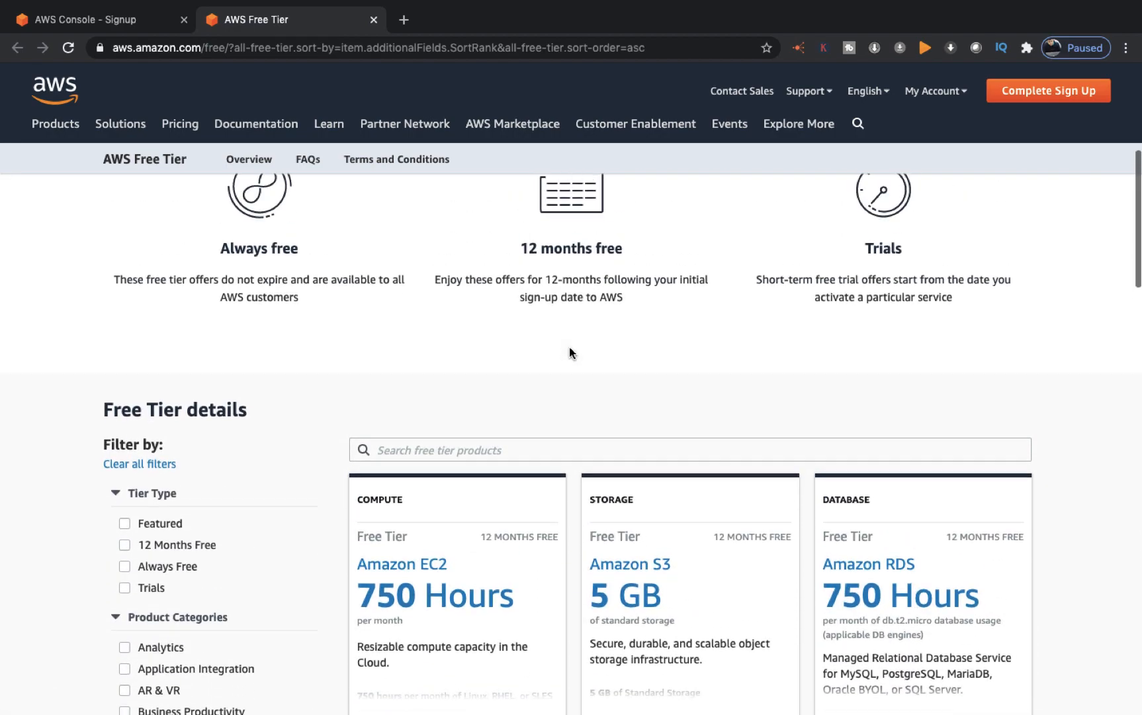
scroll(569, 348, "up", 6)
scroll(569, 348, "down", 10)
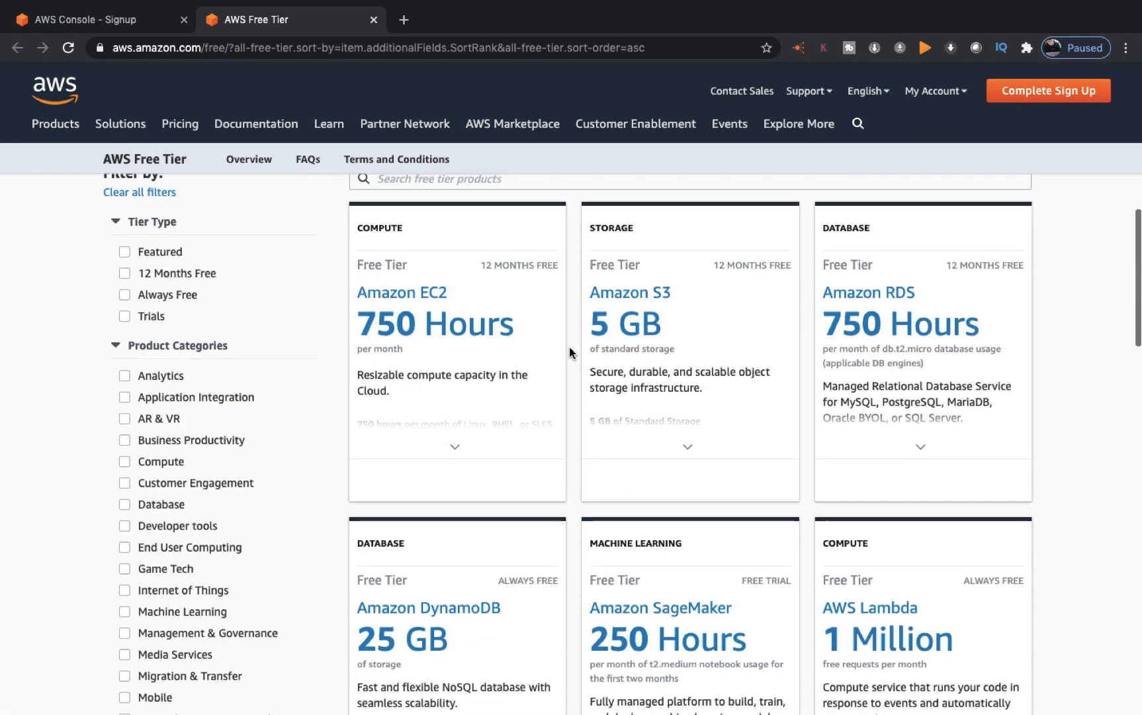
mouse_move(556, 268)
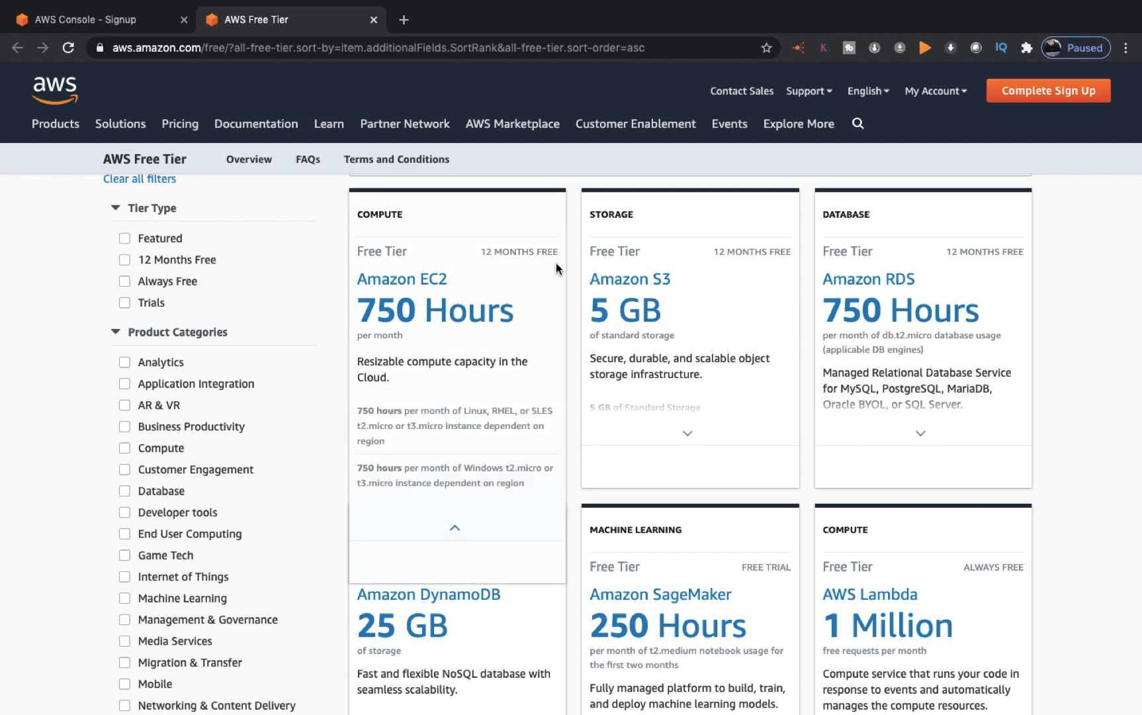
scroll(556, 267, "up", 10)
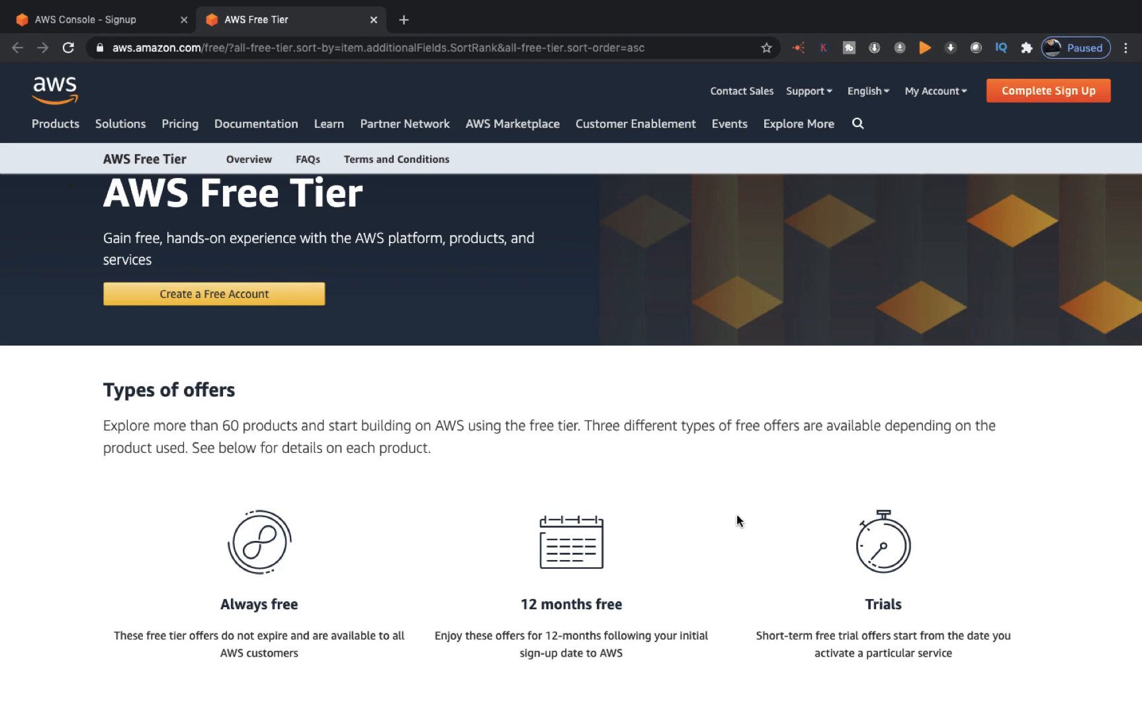
scroll(608, 509, "down", 9)
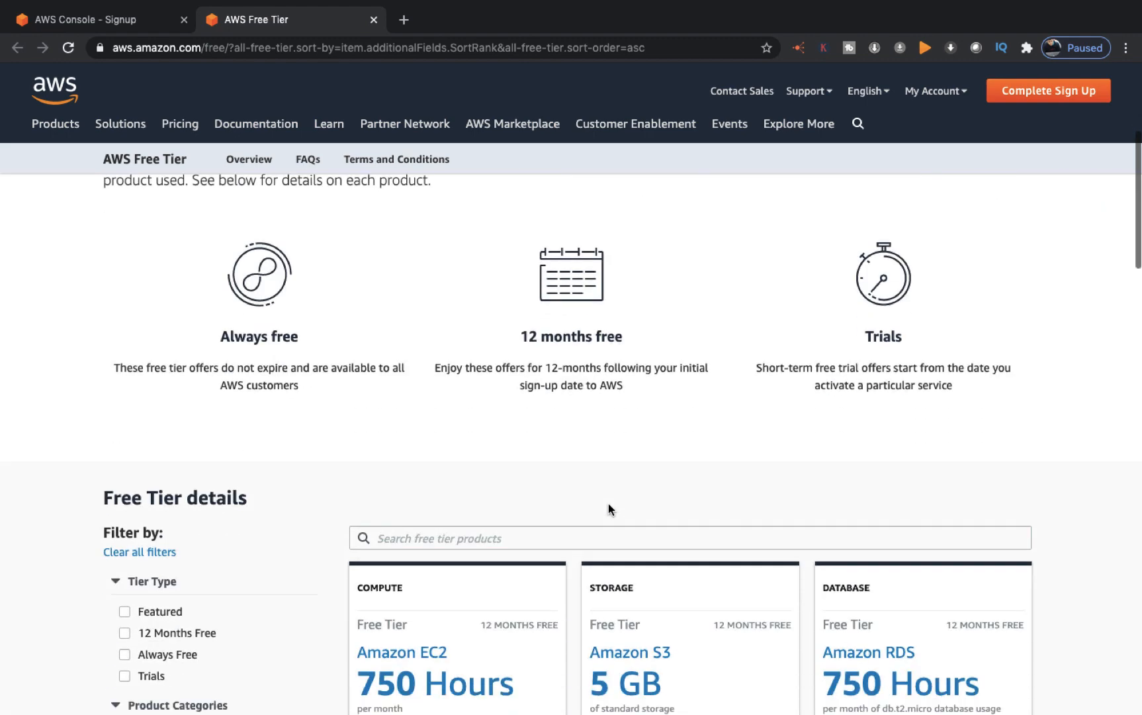
scroll(609, 504, "down", 3)
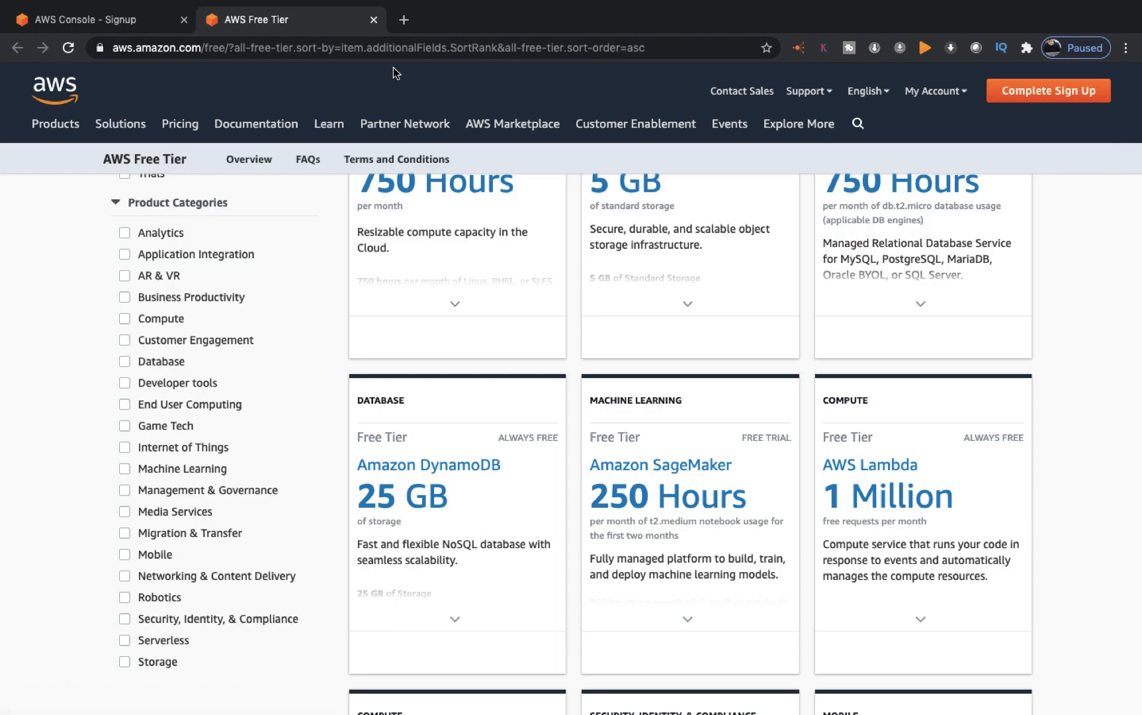
Step: Close the Free Tier tab and the Chrome sign-up window
left_click(374, 20)
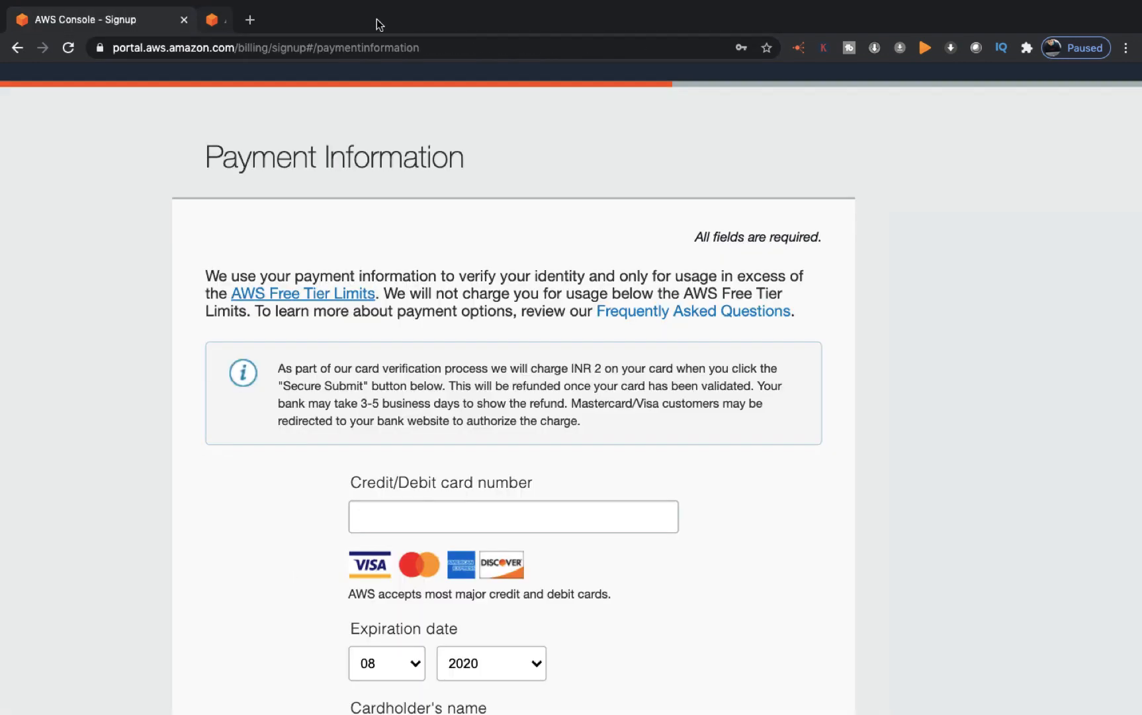
left_click(184, 19)
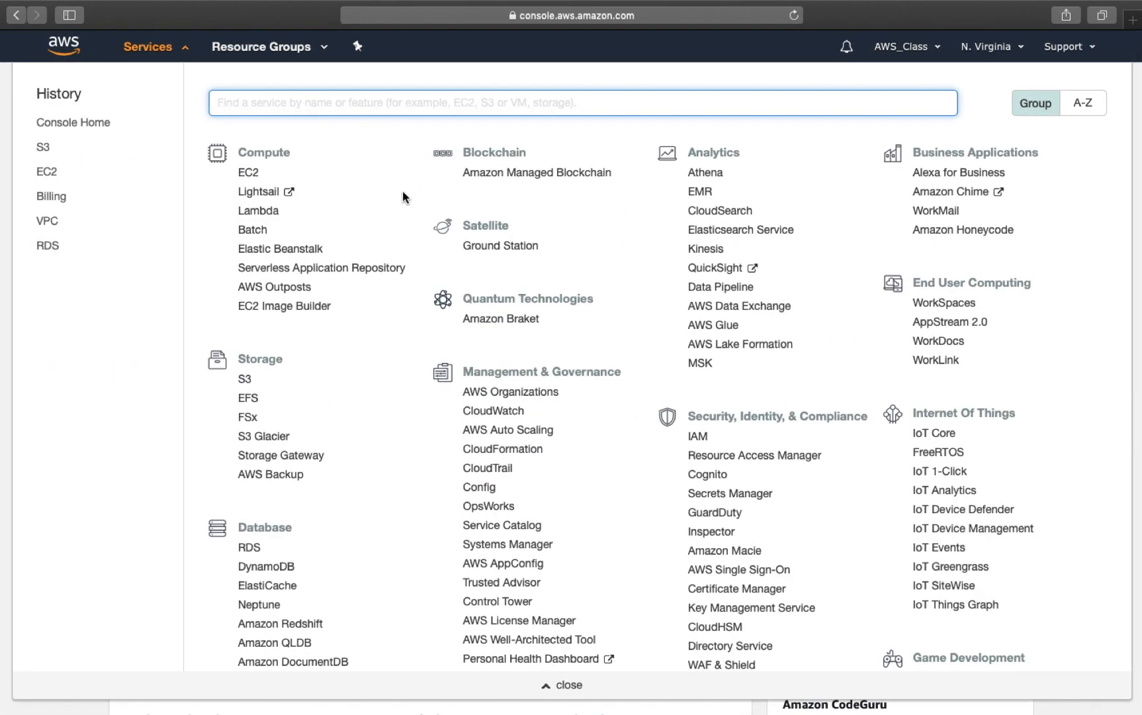
Step: Reload the console home, browse the Services catalogue, and glance at Resource Groups options
left_click(263, 211)
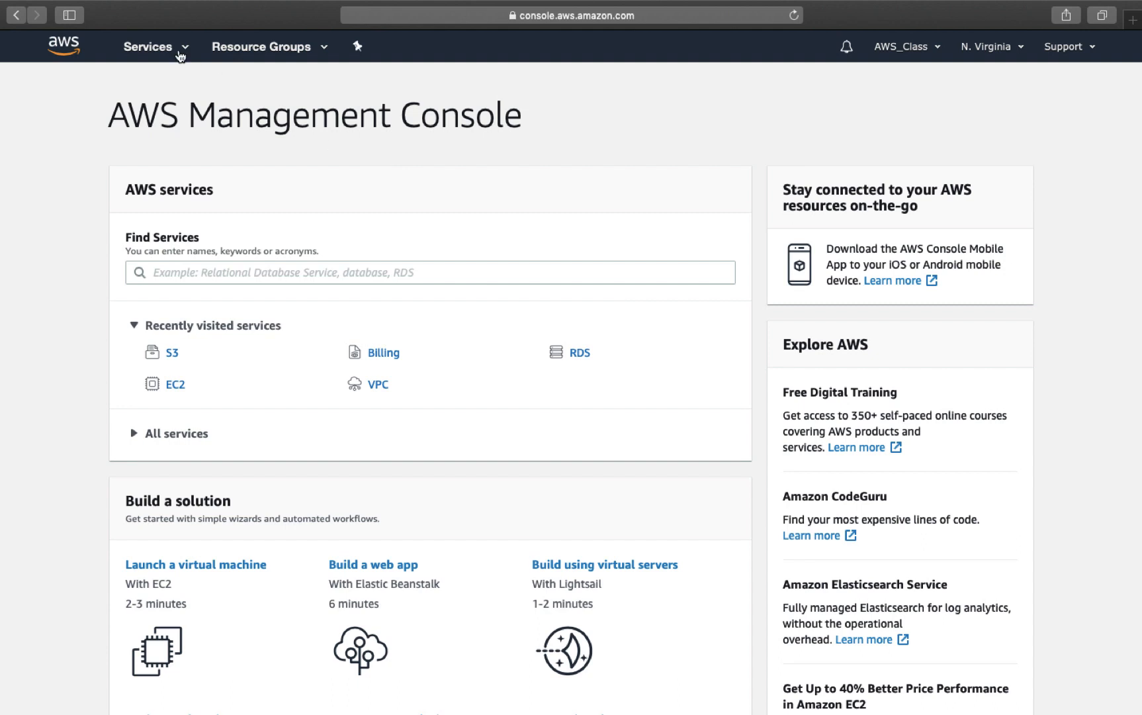
left_click(55, 51)
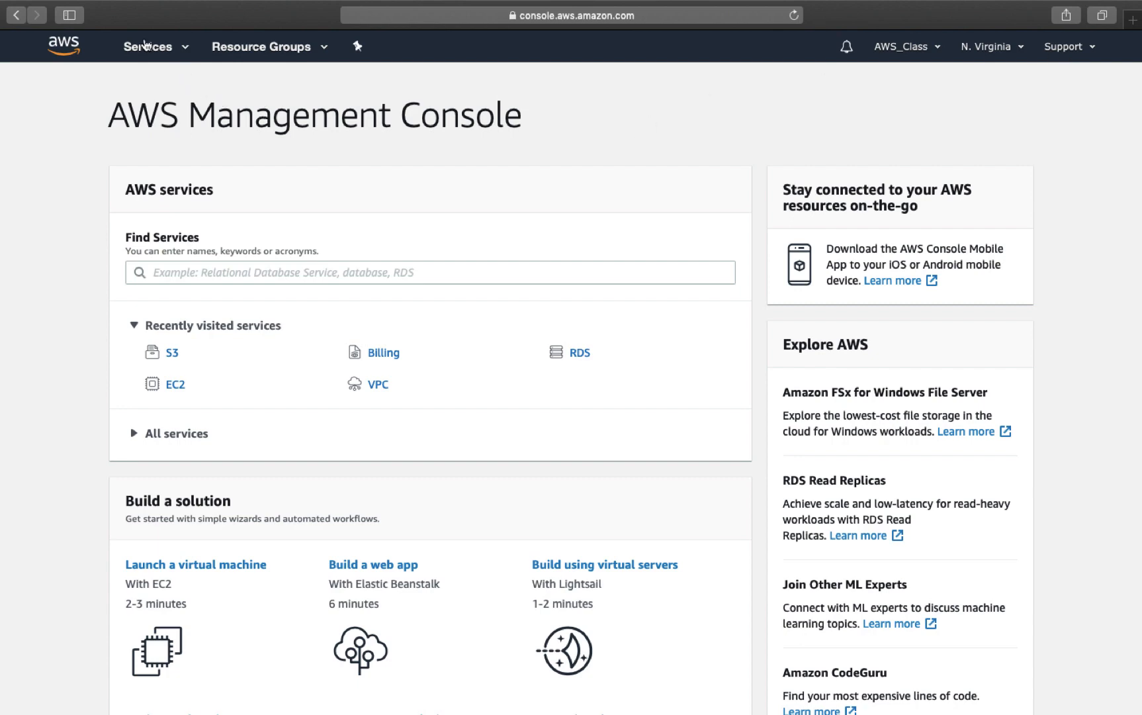
left_click(145, 45)
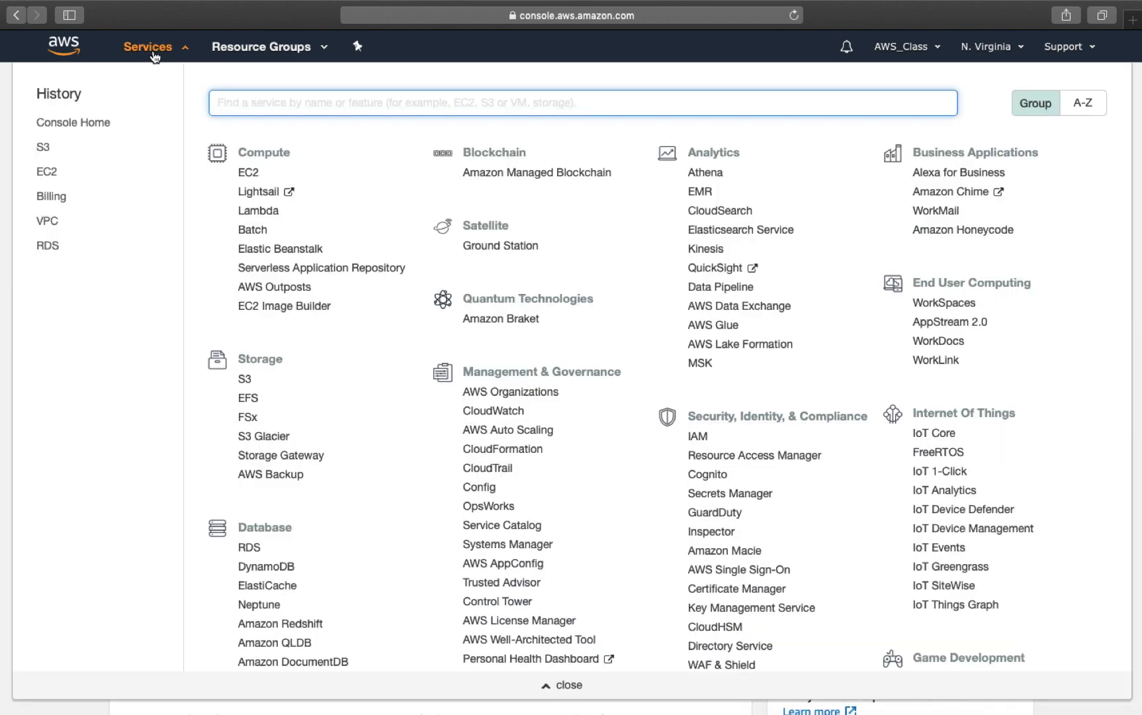
scroll(310, 258, "down", 15)
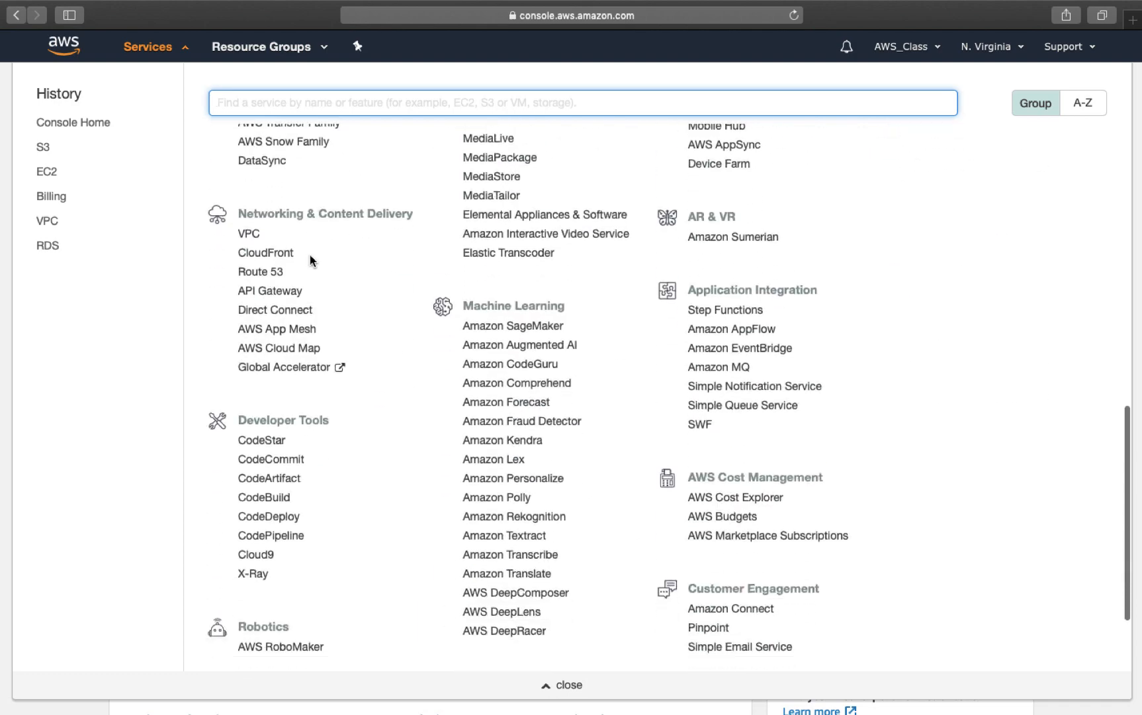
scroll(380, 441, "down", 2)
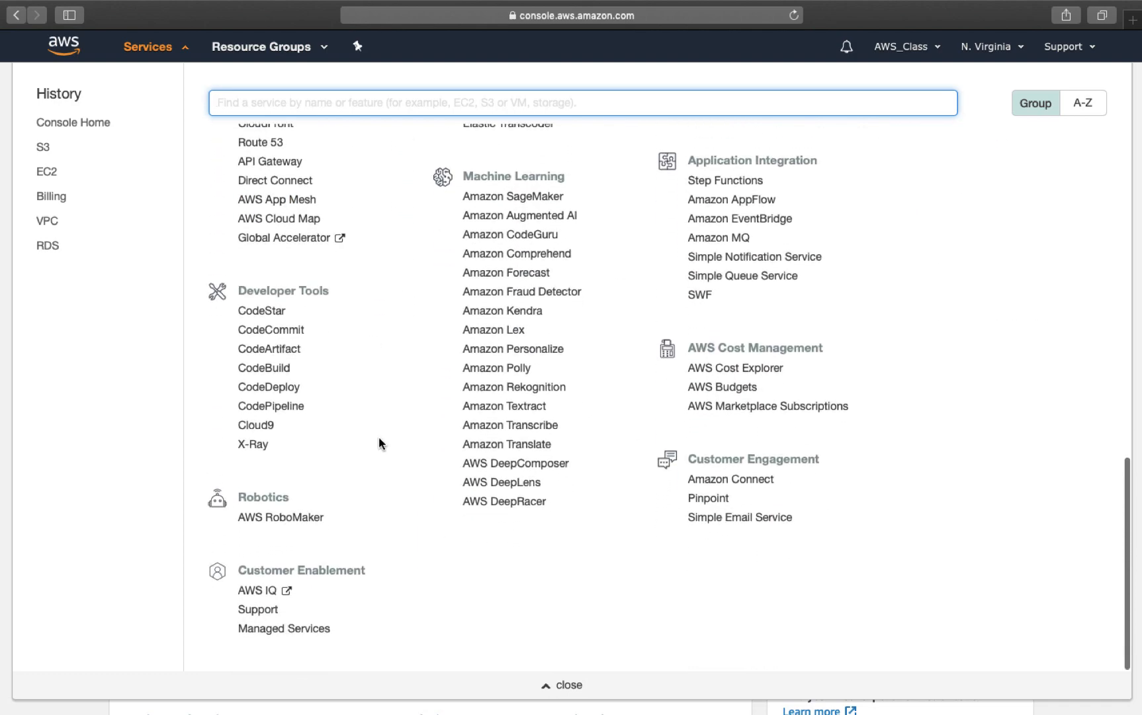
scroll(379, 440, "up", 15)
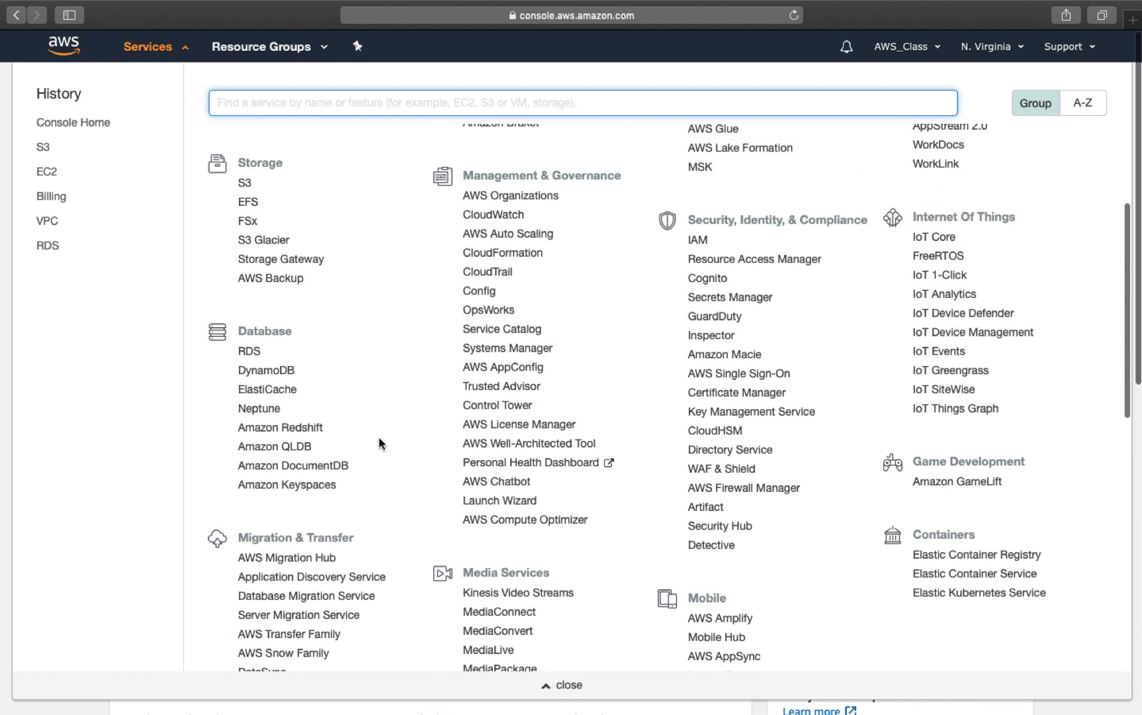
left_click(284, 49)
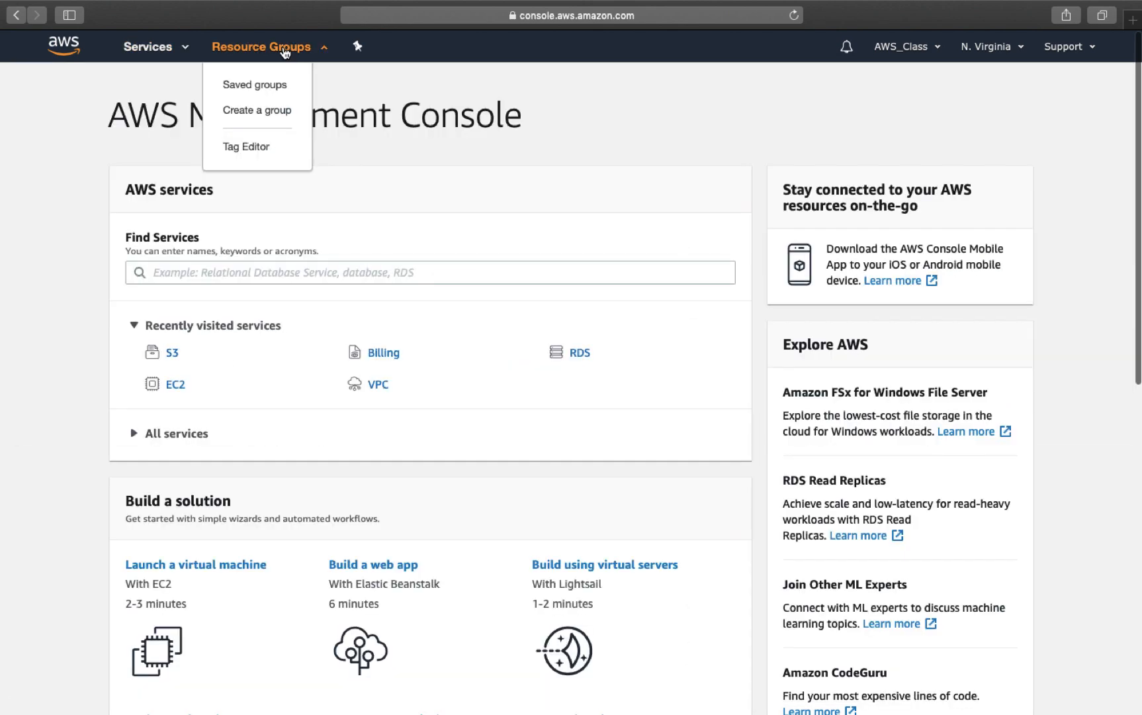
left_click(361, 212)
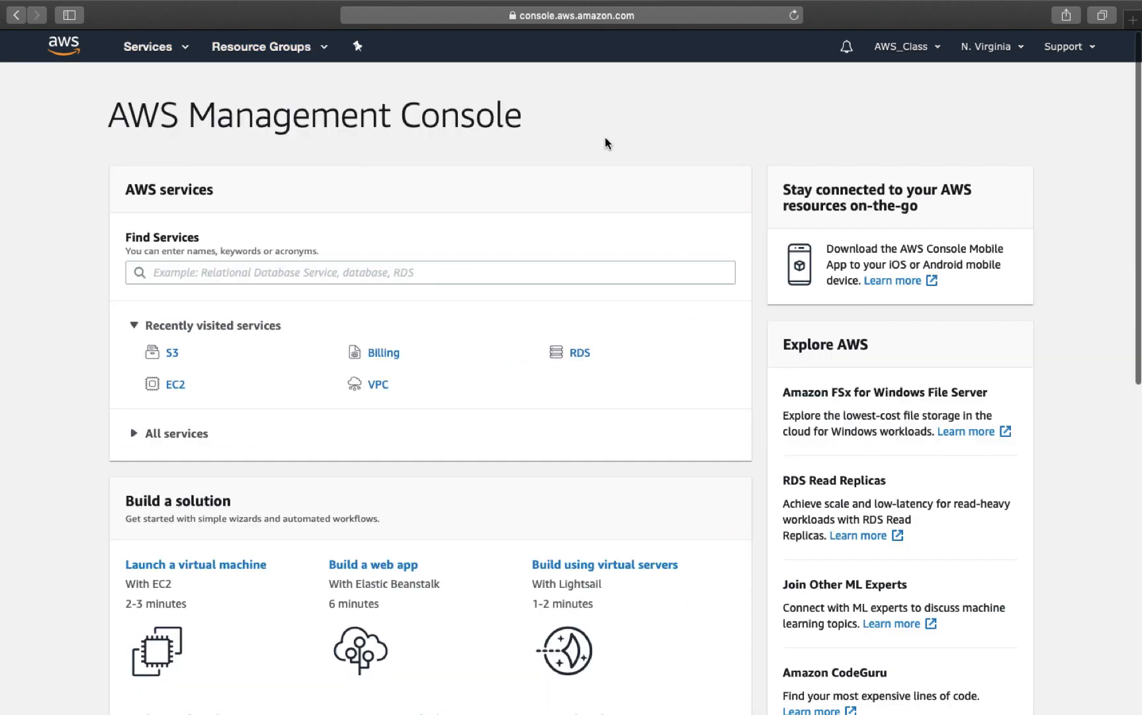
Step: Scroll through the region list keeping N. Virginia, then open the account menu
left_click(1011, 49)
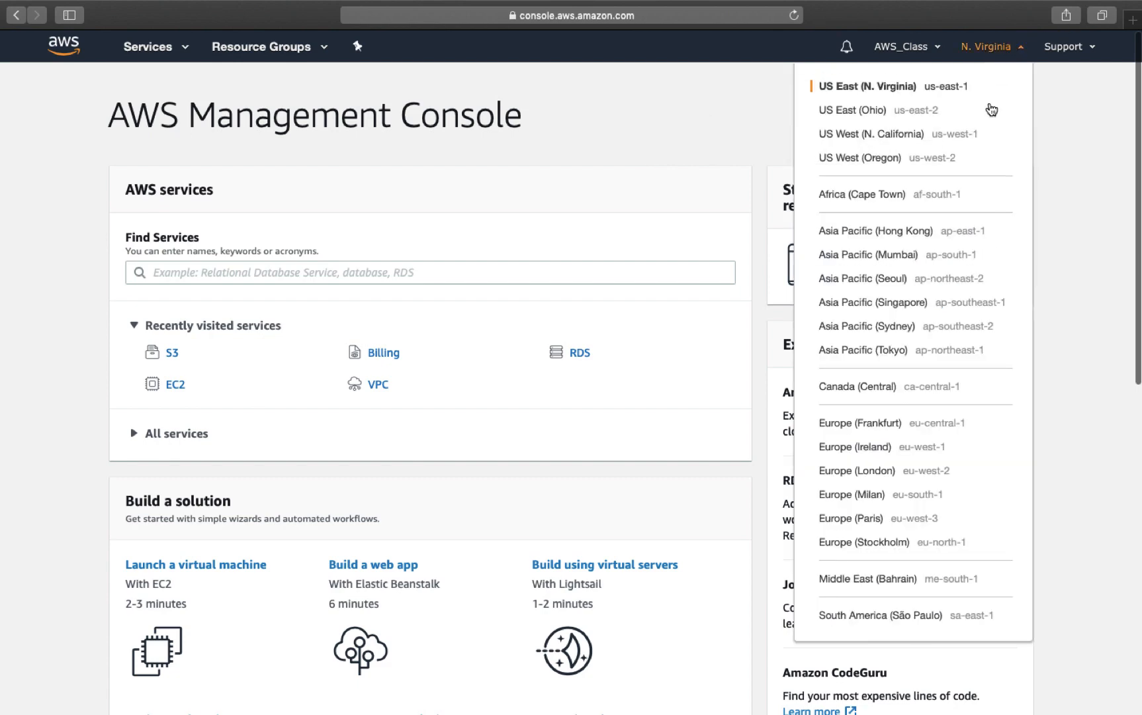
scroll(971, 301, "down", 7)
scroll(973, 302, "up", 5)
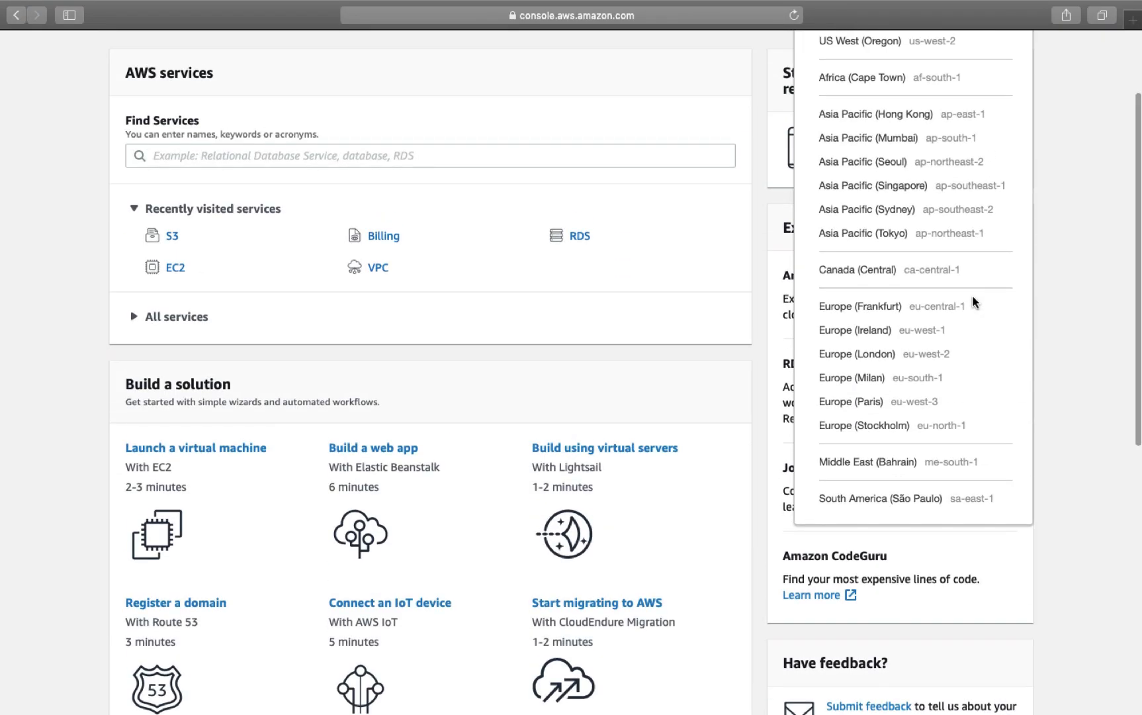
scroll(974, 303, "up", 3)
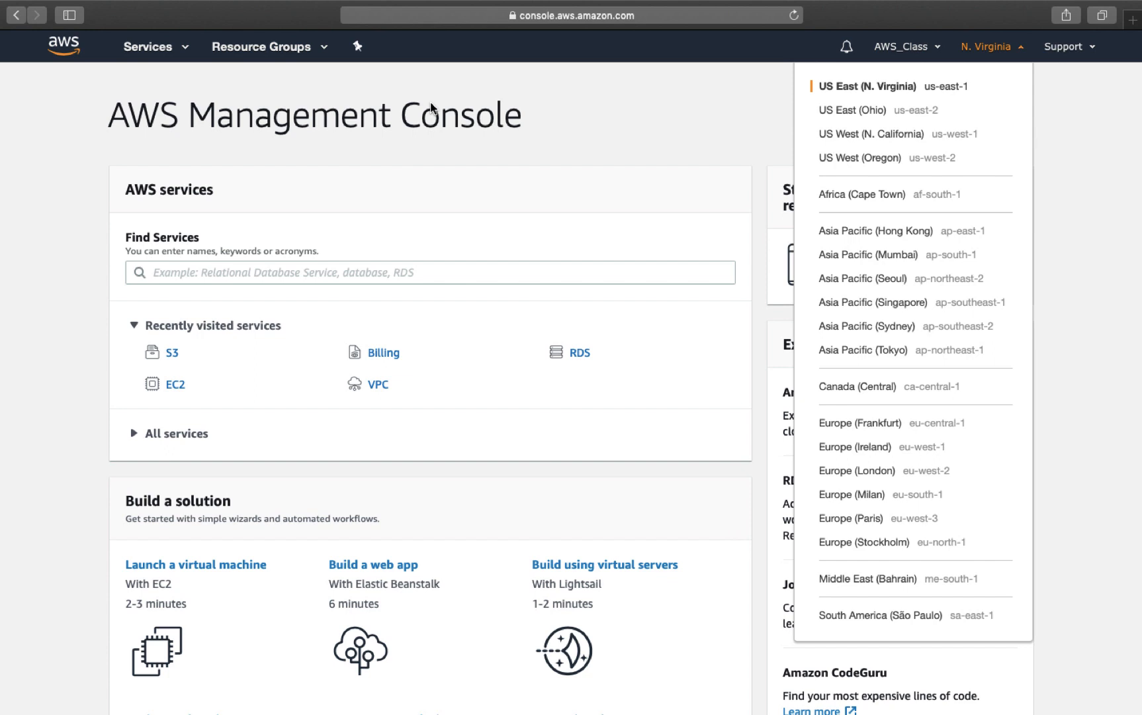
left_click(646, 140)
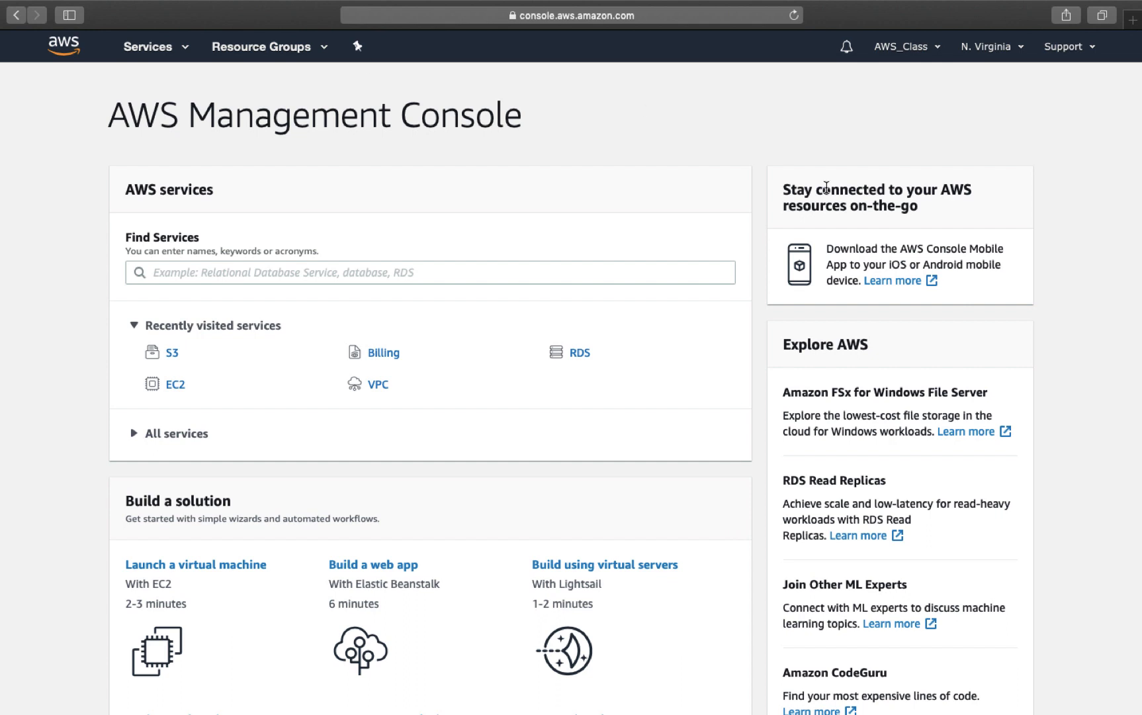
left_click(914, 50)
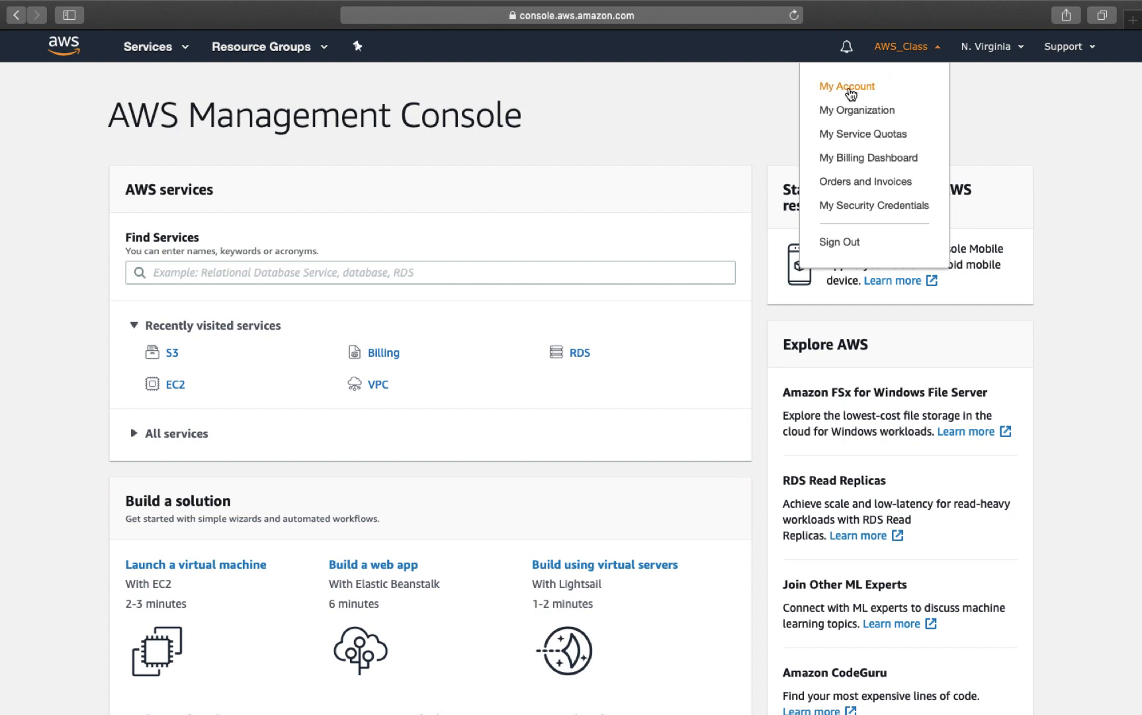
Step: Open My Billing Dashboard and review the $0.04 month-to-date spend and $0.07 forecast
left_click(882, 159)
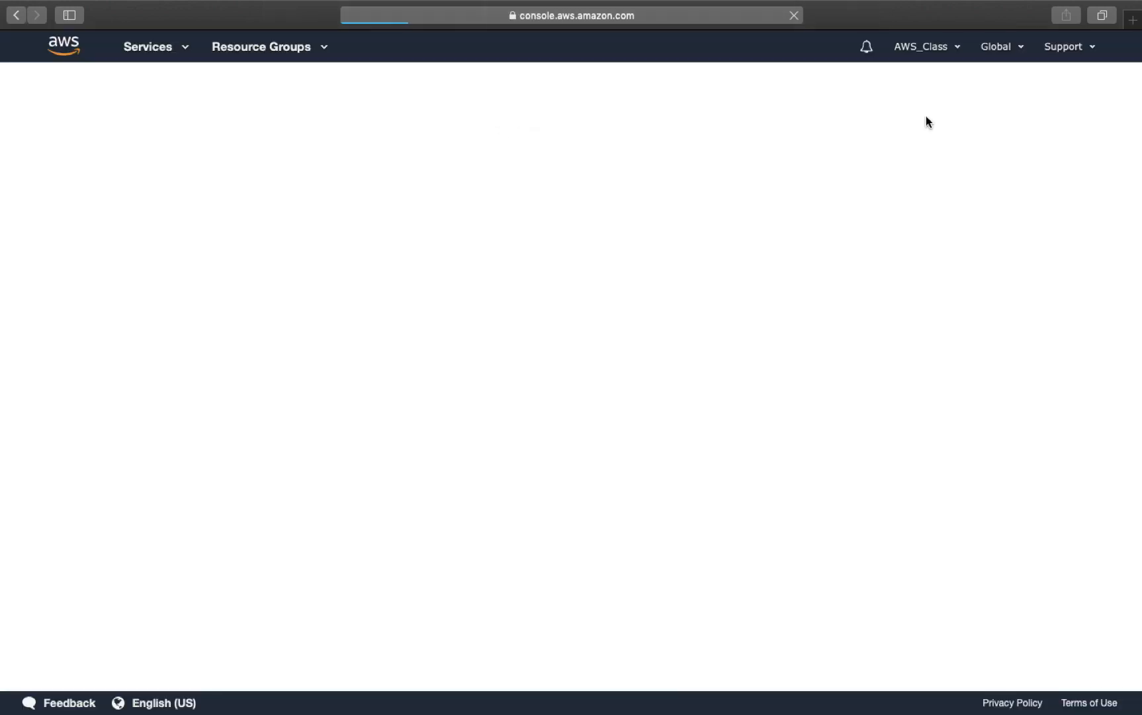
left_click(936, 46)
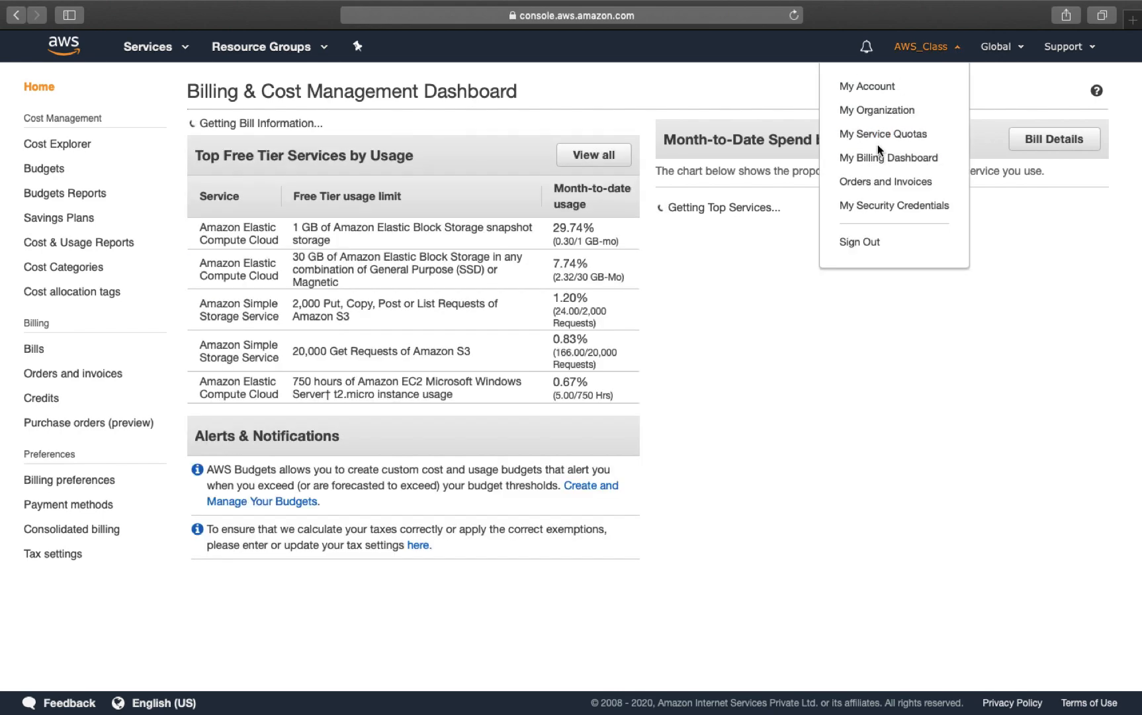
left_click(863, 372)
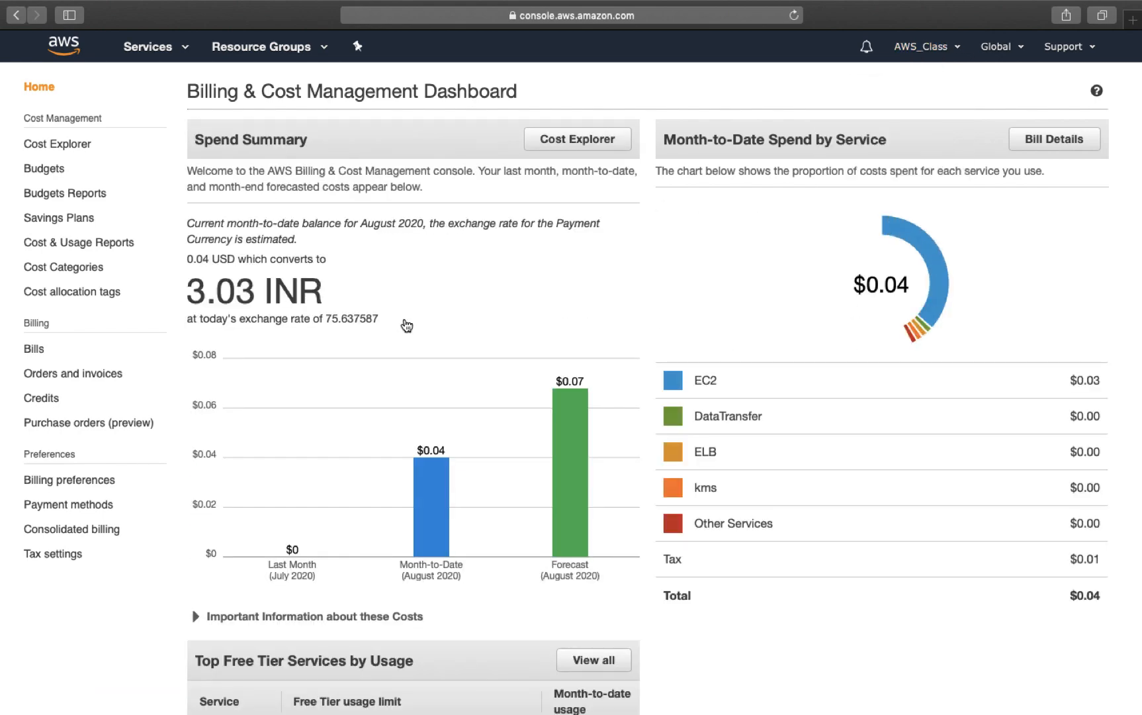
scroll(314, 384, "down", 5)
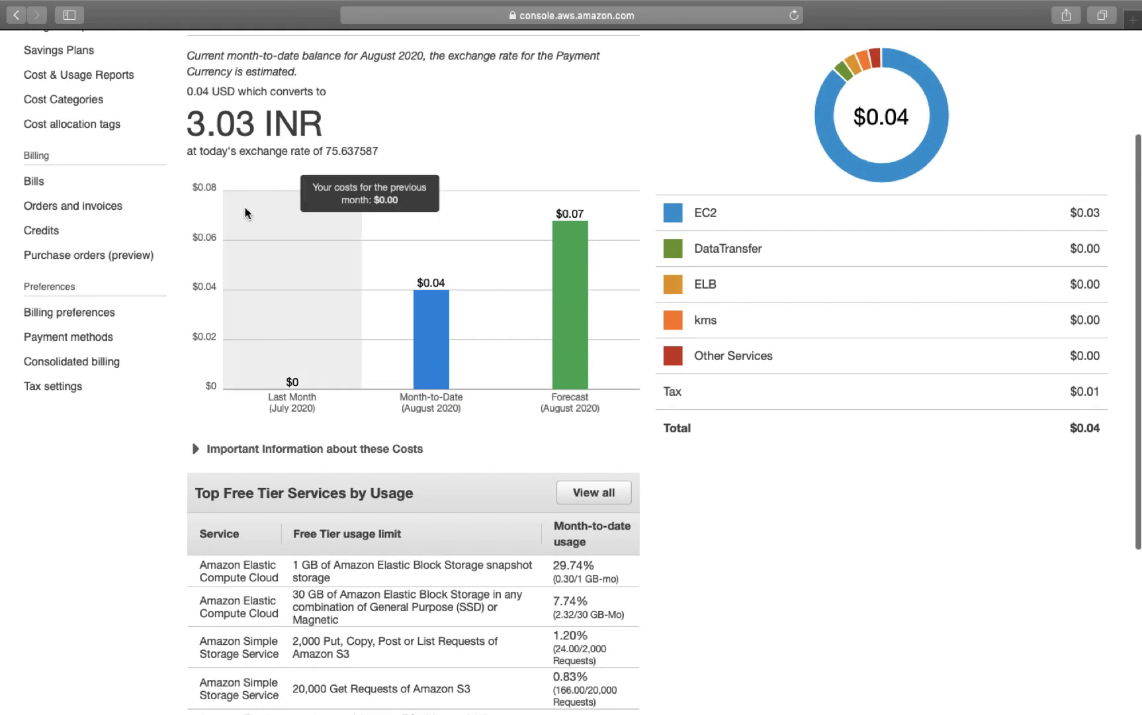
scroll(296, 166, "up", 5)
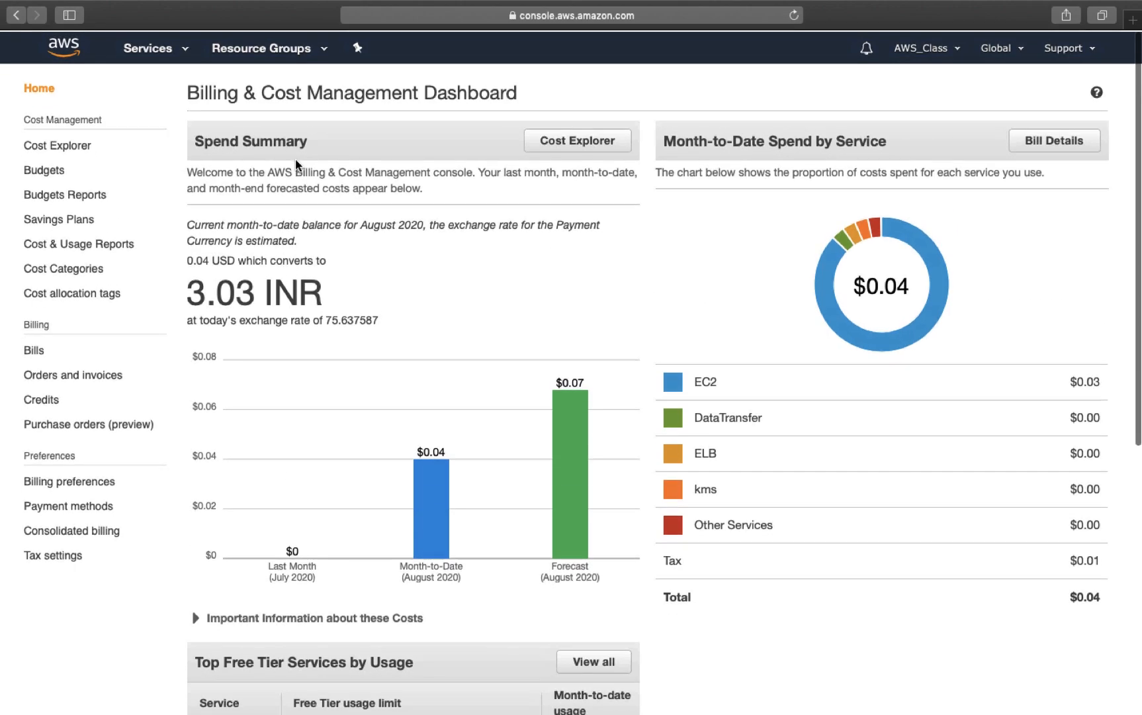
scroll(297, 166, "down", 10)
scroll(397, 376, "up", 10)
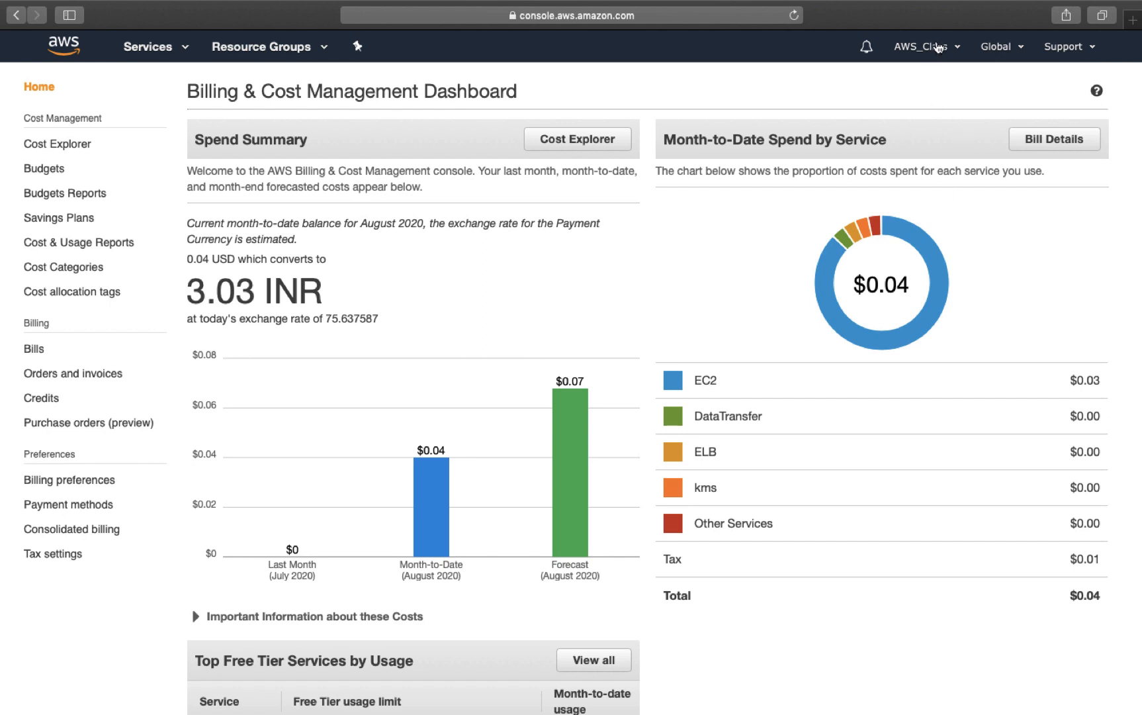
left_click(934, 46)
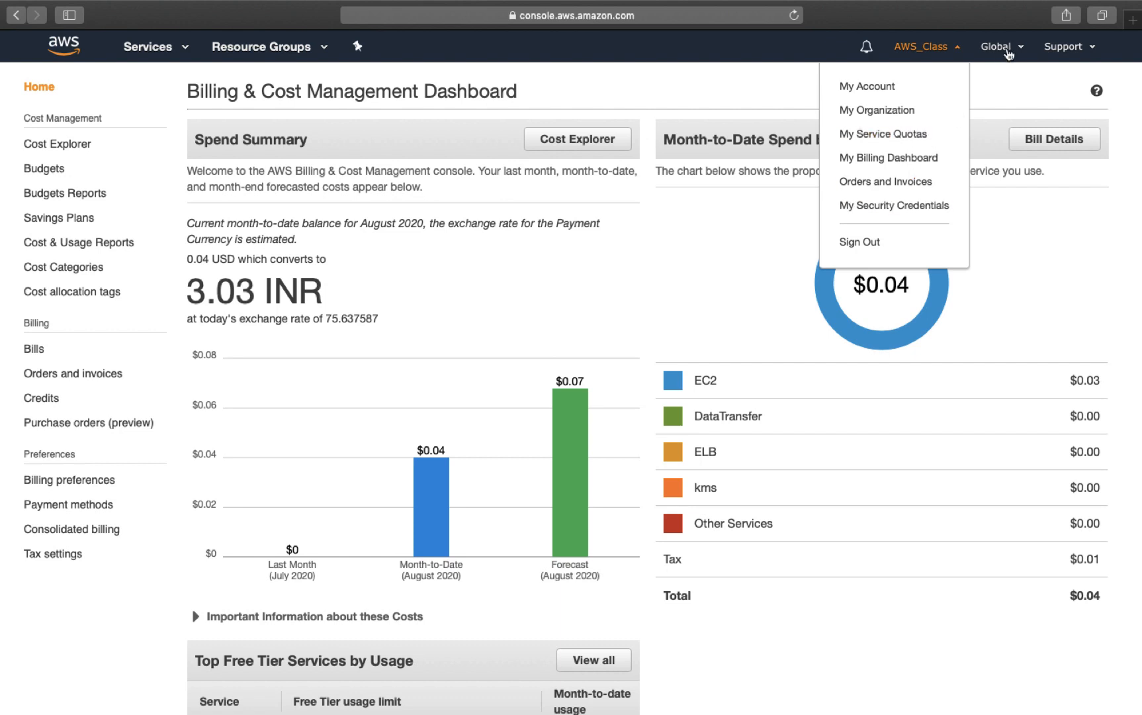
Step: Go to EC2 from the Services catalogue and switch the region to Asia Pacific (Mumbai)
left_click(152, 47)
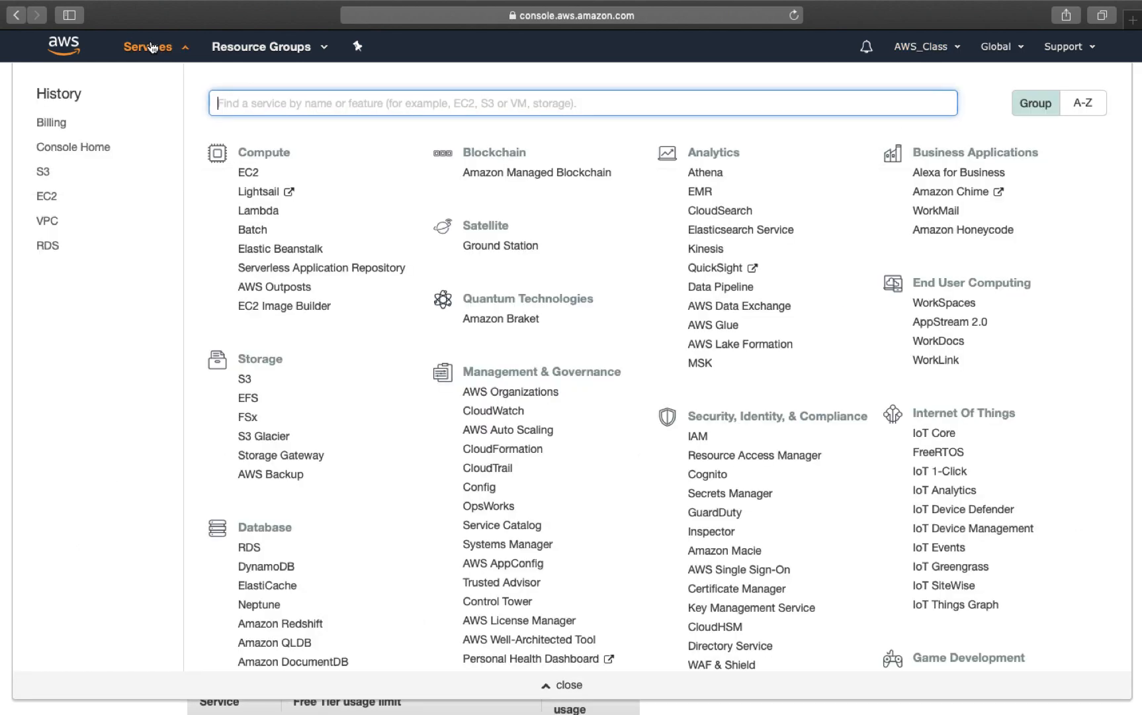
left_click(219, 173)
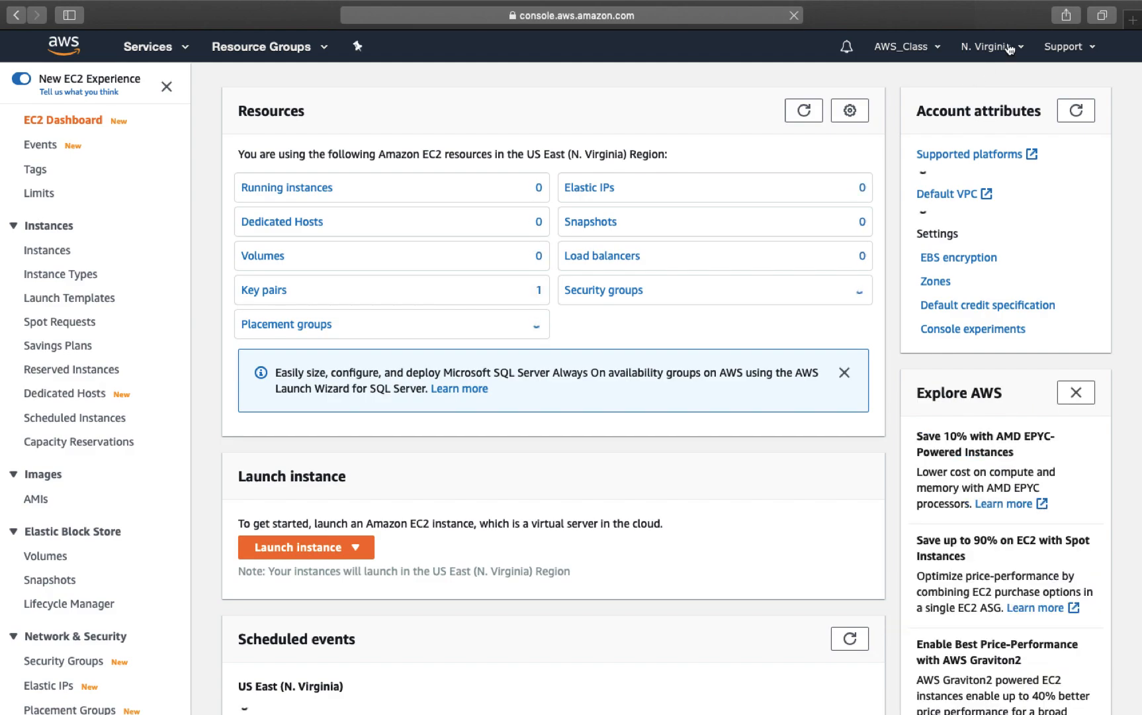
left_click(1017, 45)
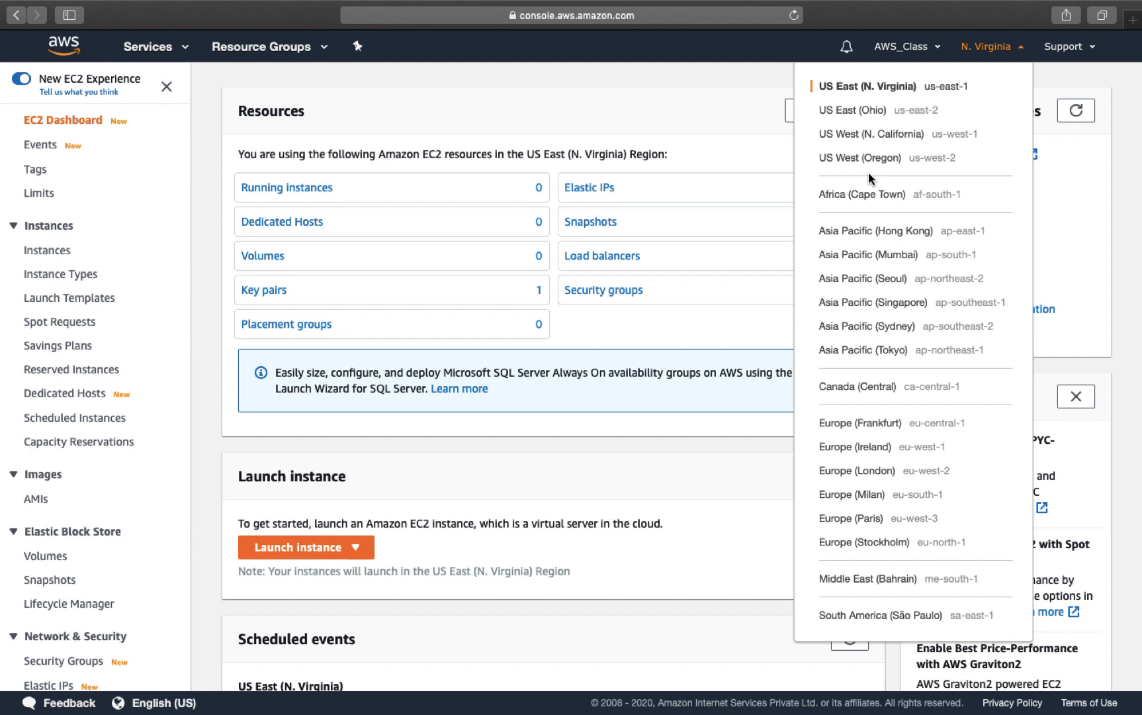
scroll(865, 486, "down", 1)
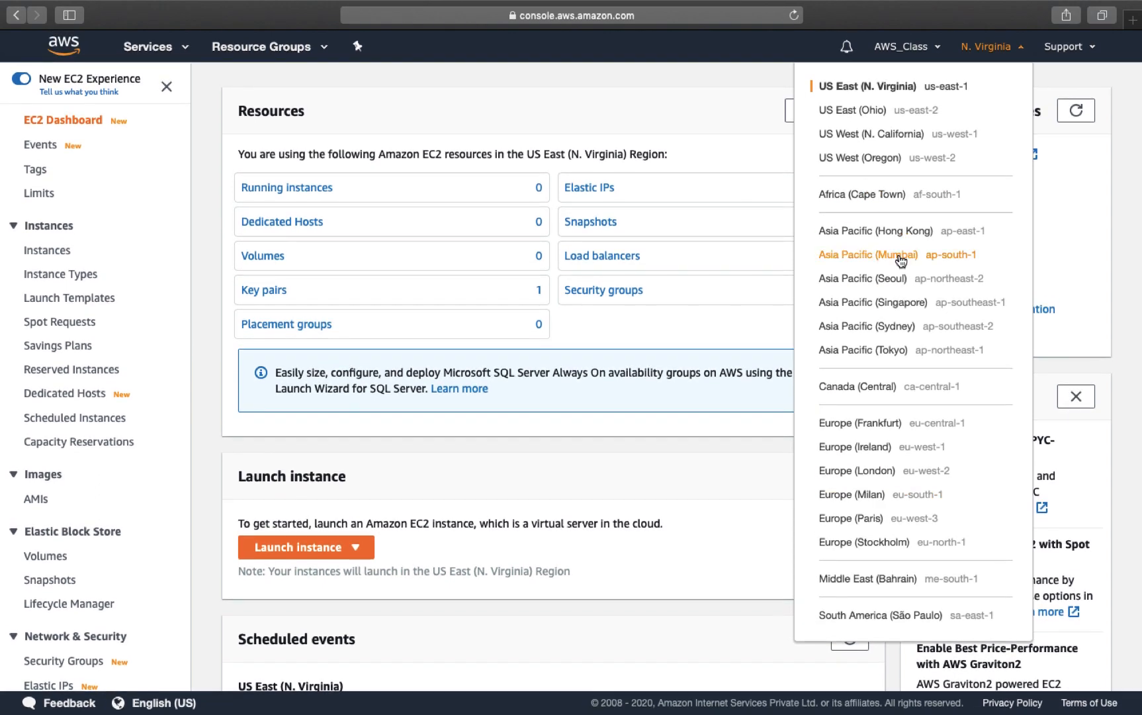
left_click(881, 261)
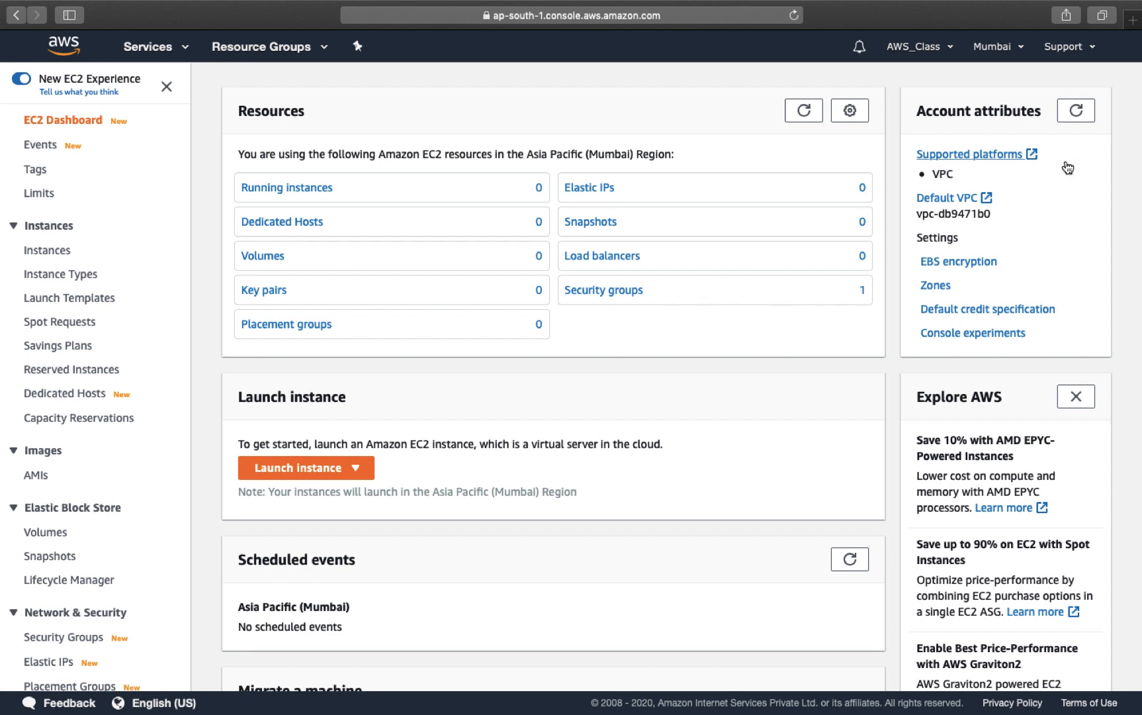
Step: Open the EC2 Management Console in a new browser tab, then move to the Desktop space
left_click(1078, 47)
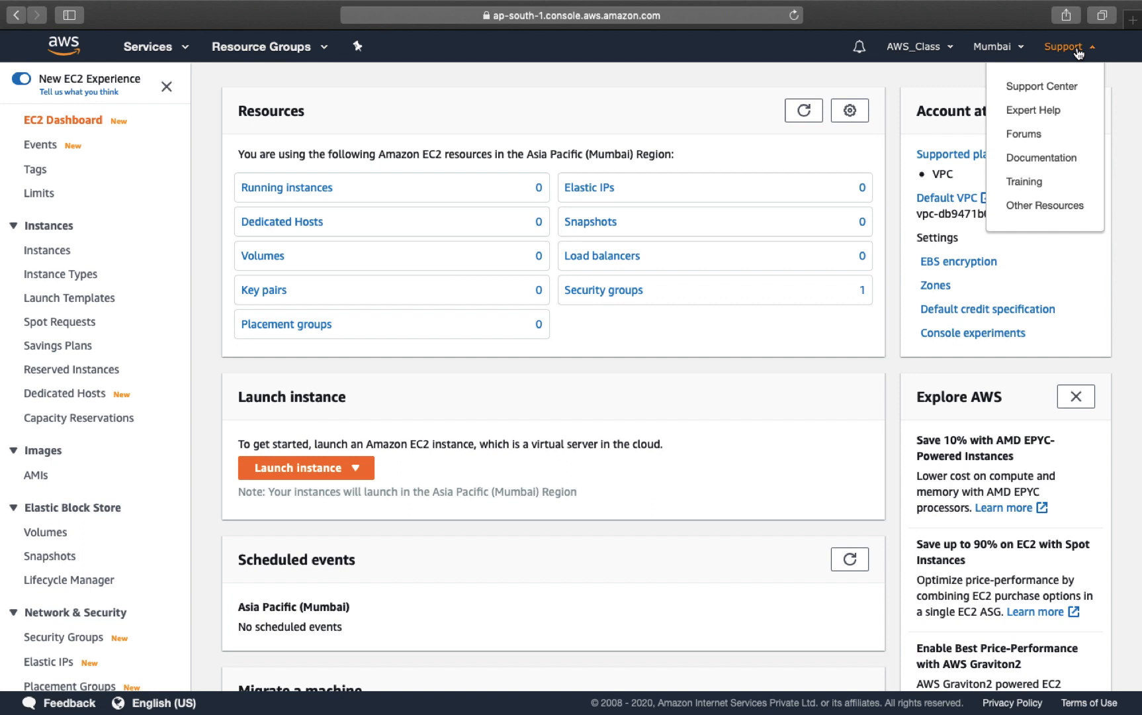
left_click(922, 82)
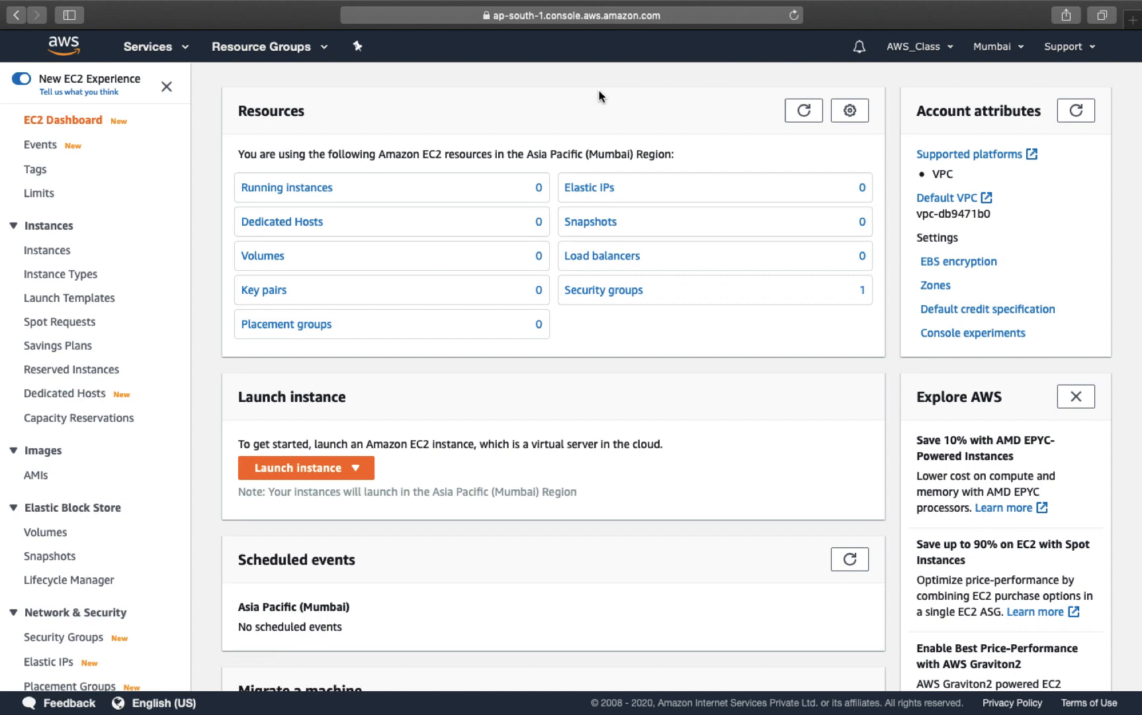
left_click(156, 47)
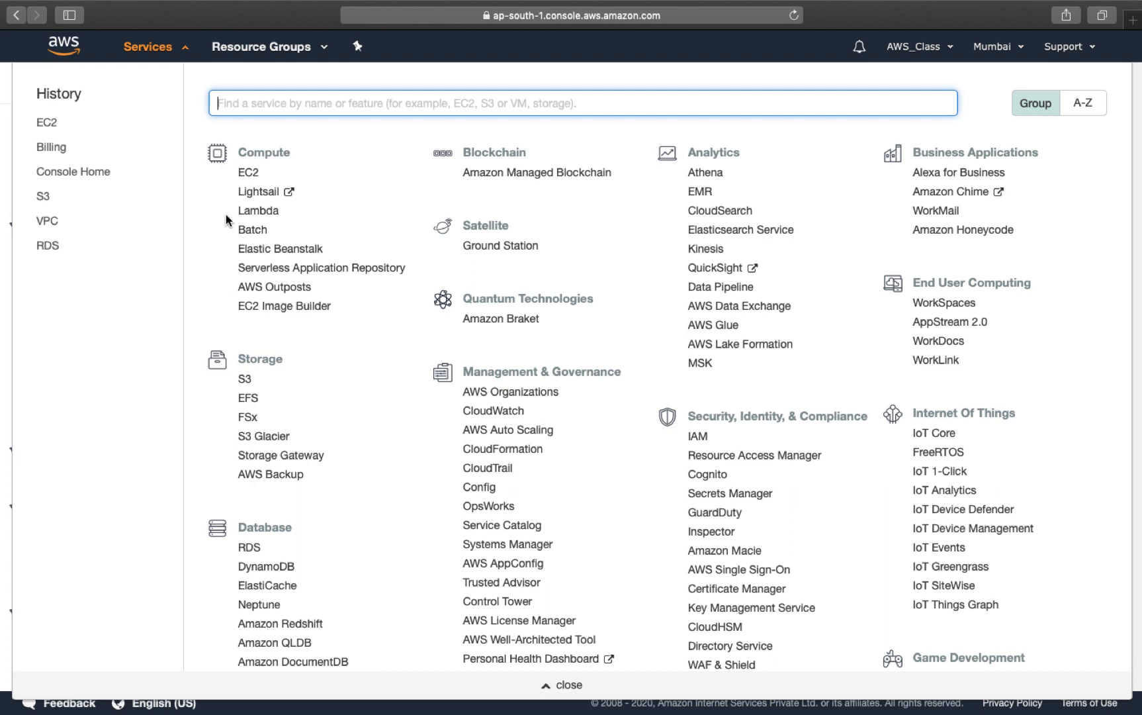
right_click(249, 174)
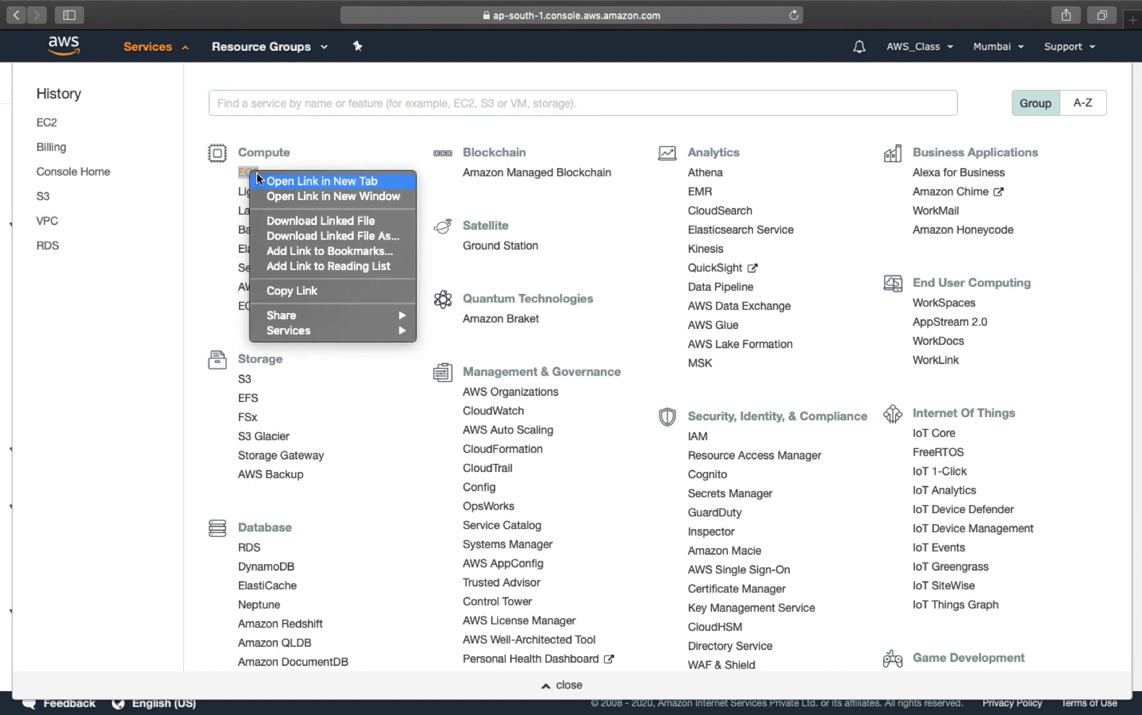
left_click(274, 178)
left_click(647, 45)
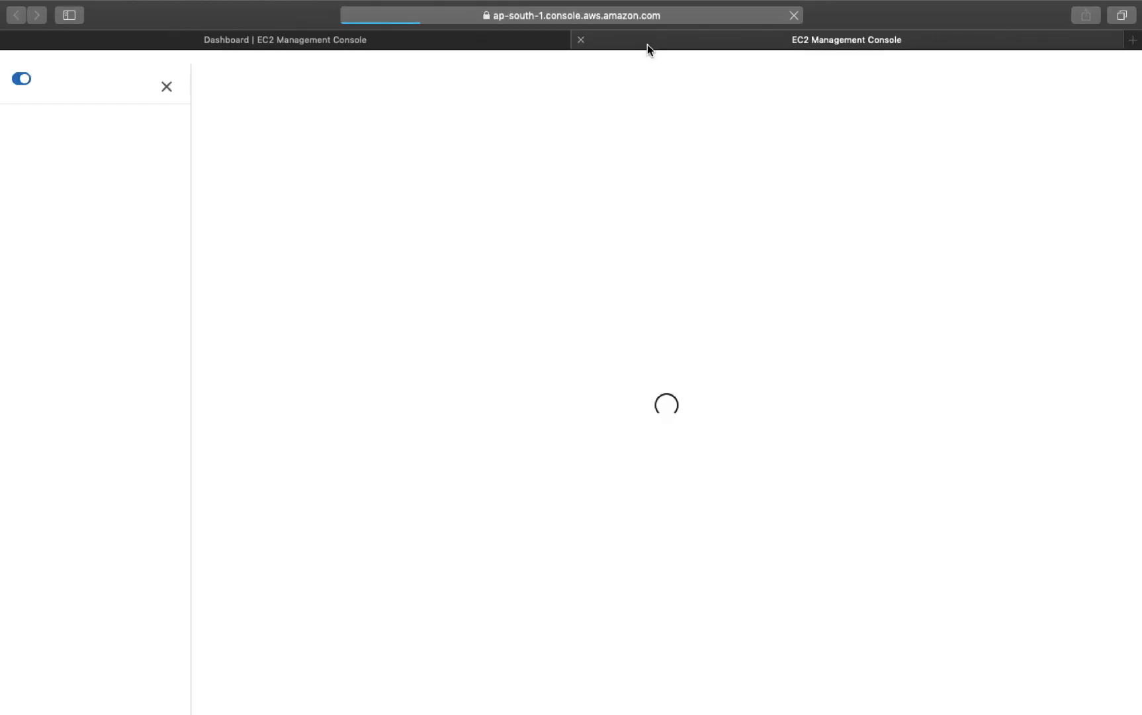
key("ctrl+Right")
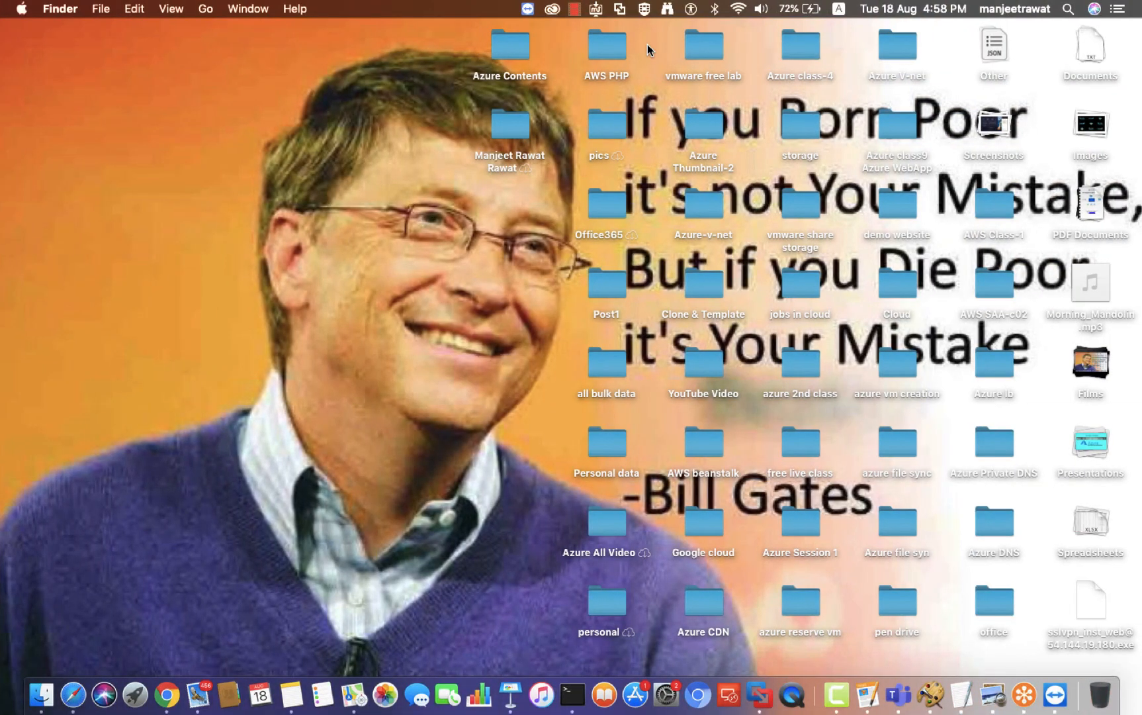
Step: Launch Paint S from Spotlight and create a blank 1024 × 768 image
key("super+space")
type("pai")
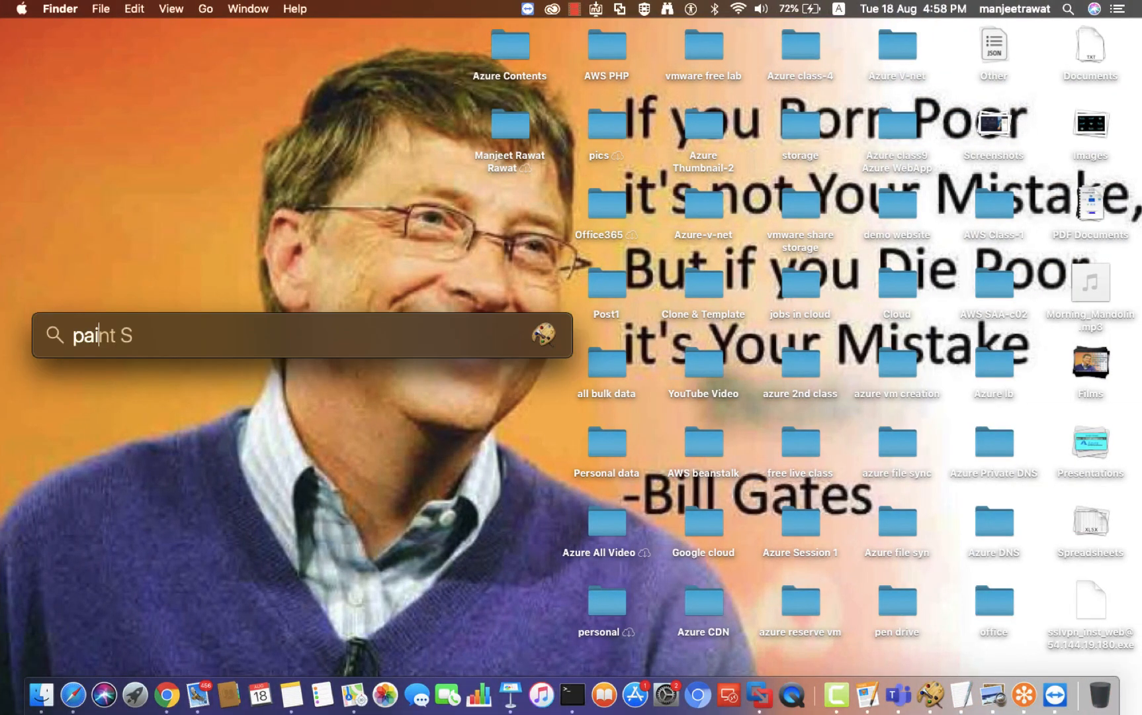
key("Return")
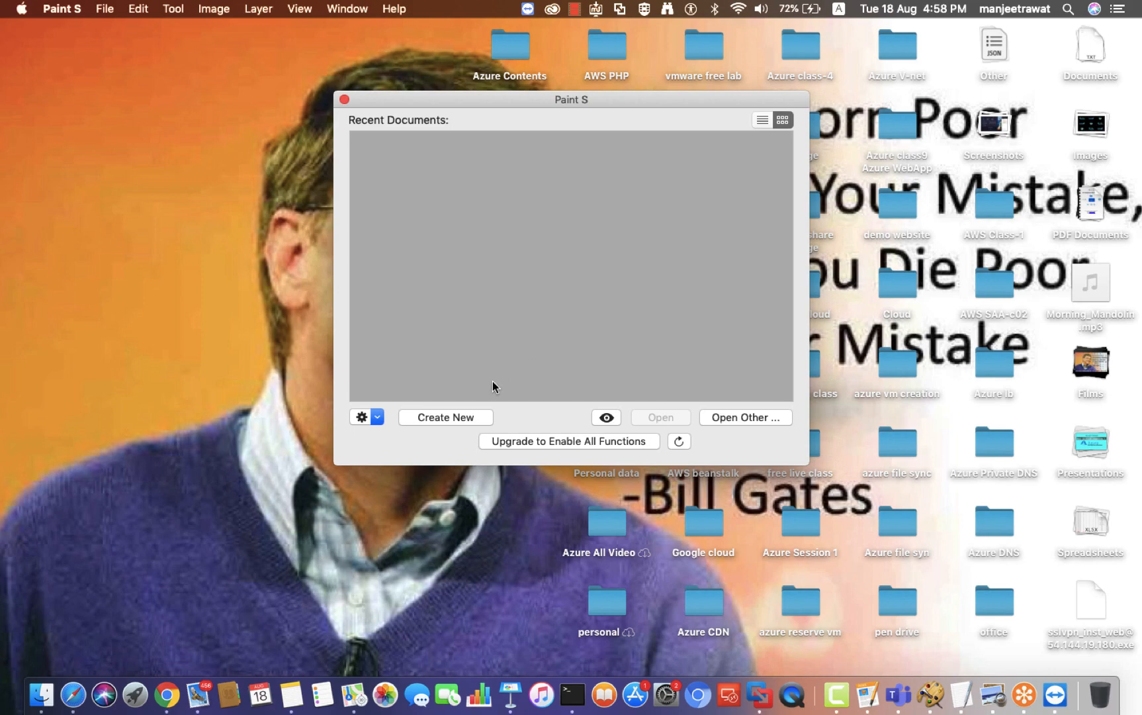
left_click(452, 414)
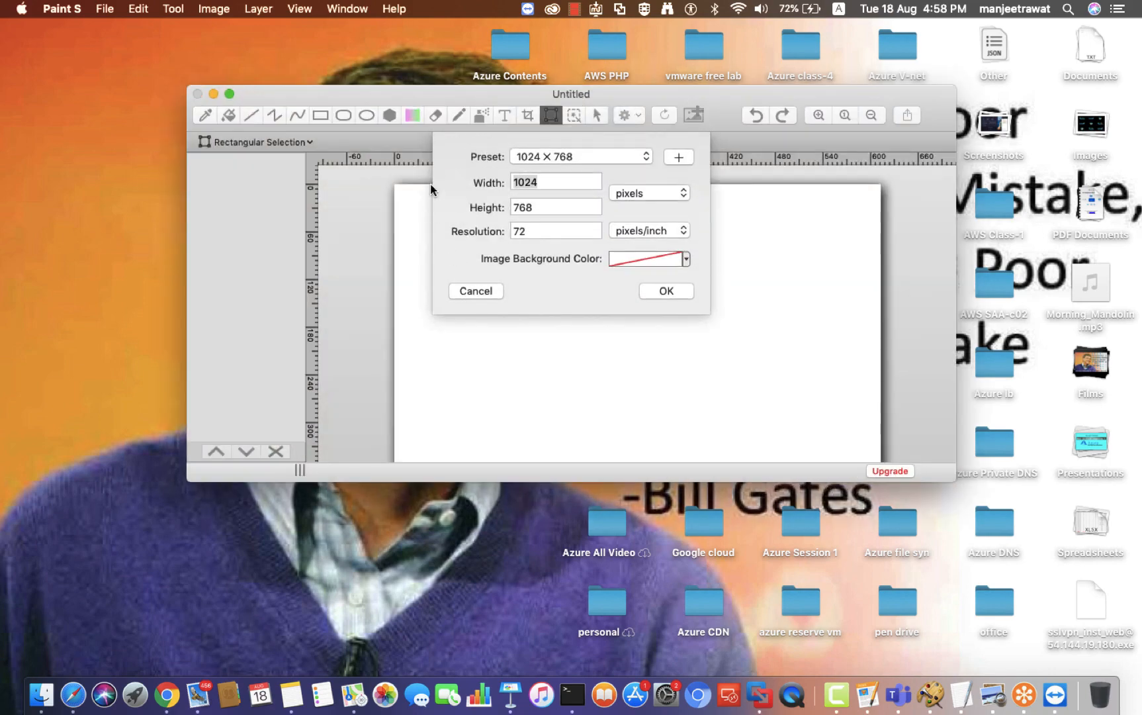
left_click(666, 292)
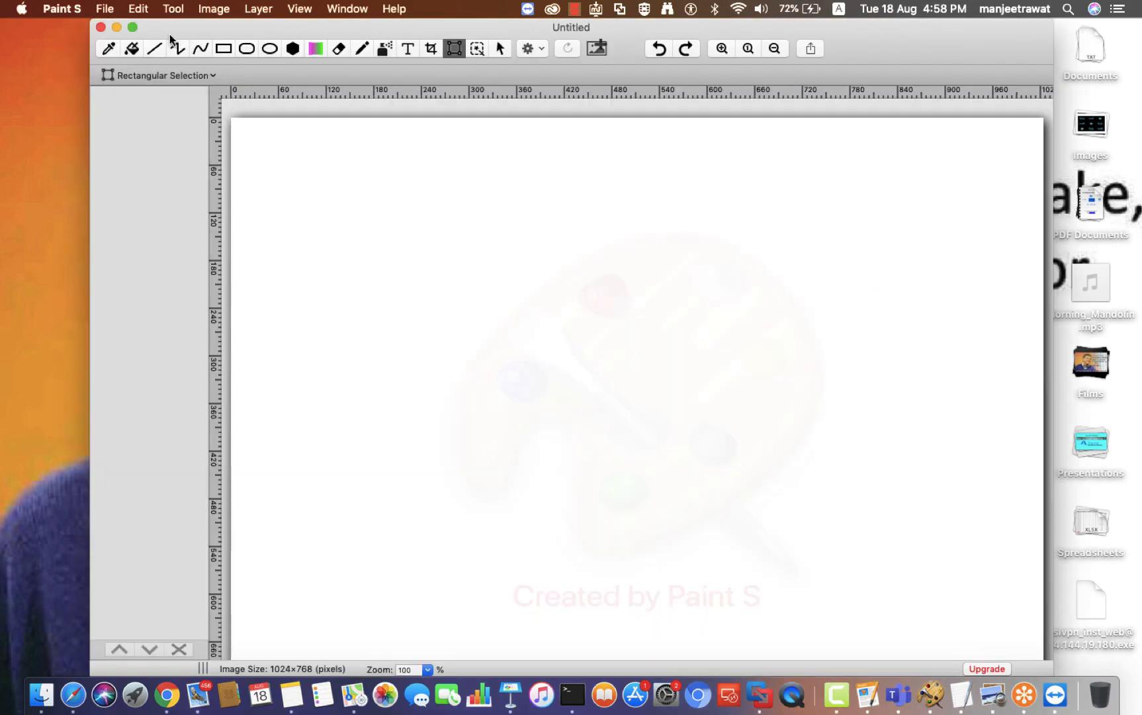
Step: Add the title 'EC2 : ELASTIC CLOUD COMPUTE' near the top, widened to fit one line
left_click(408, 48)
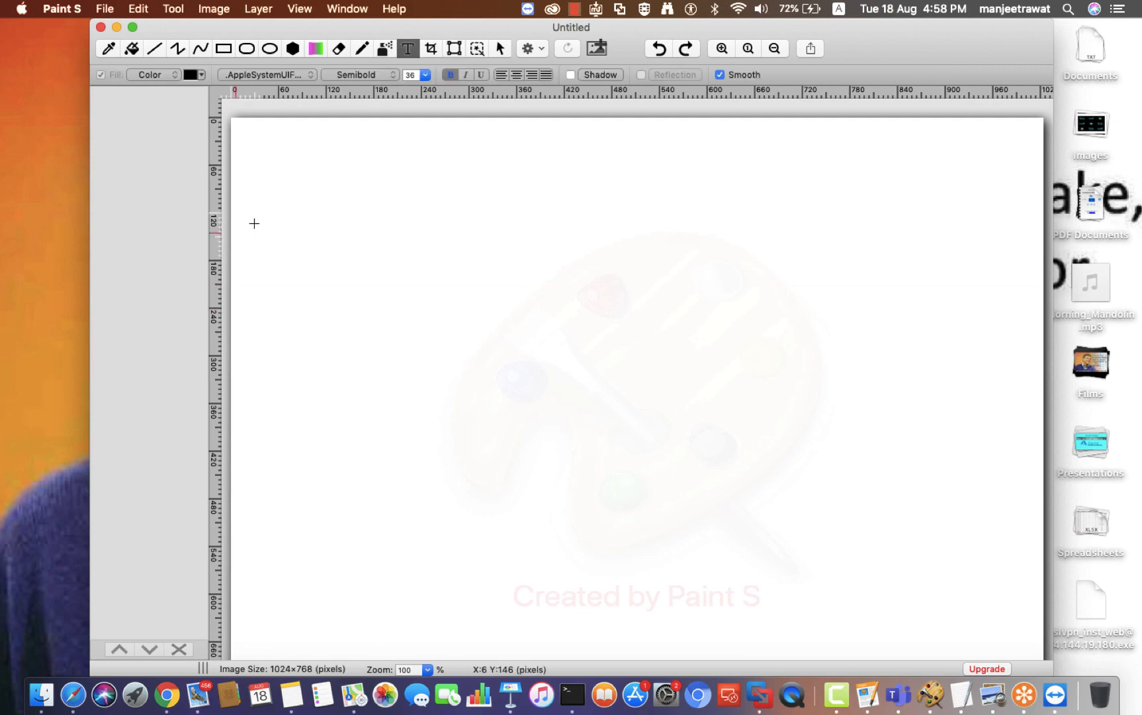
left_click_drag(260, 185, 620, 321)
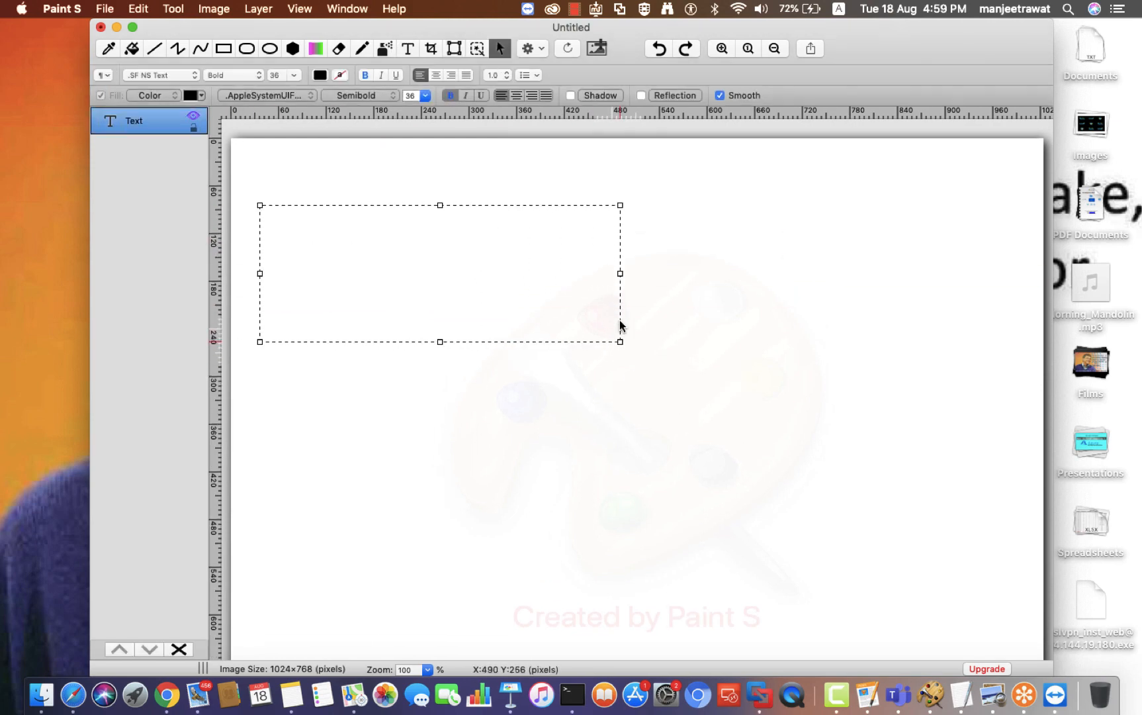
type("EC3")
key("BackSpace")
type("2 ")
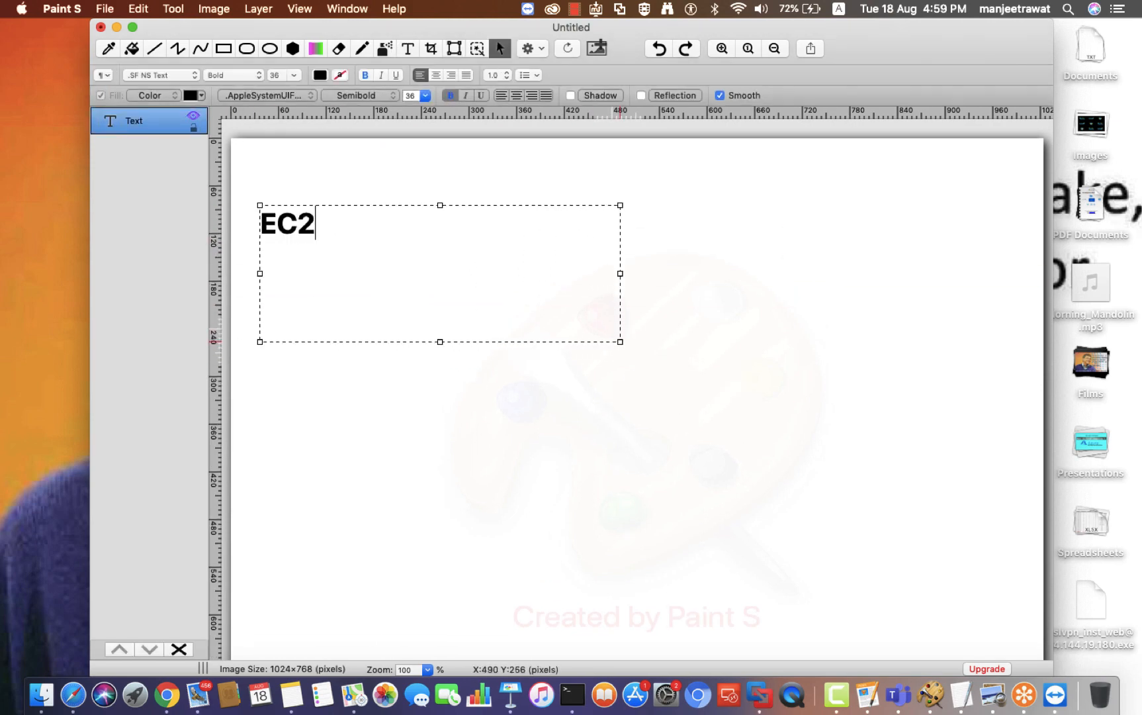
type(":  E")
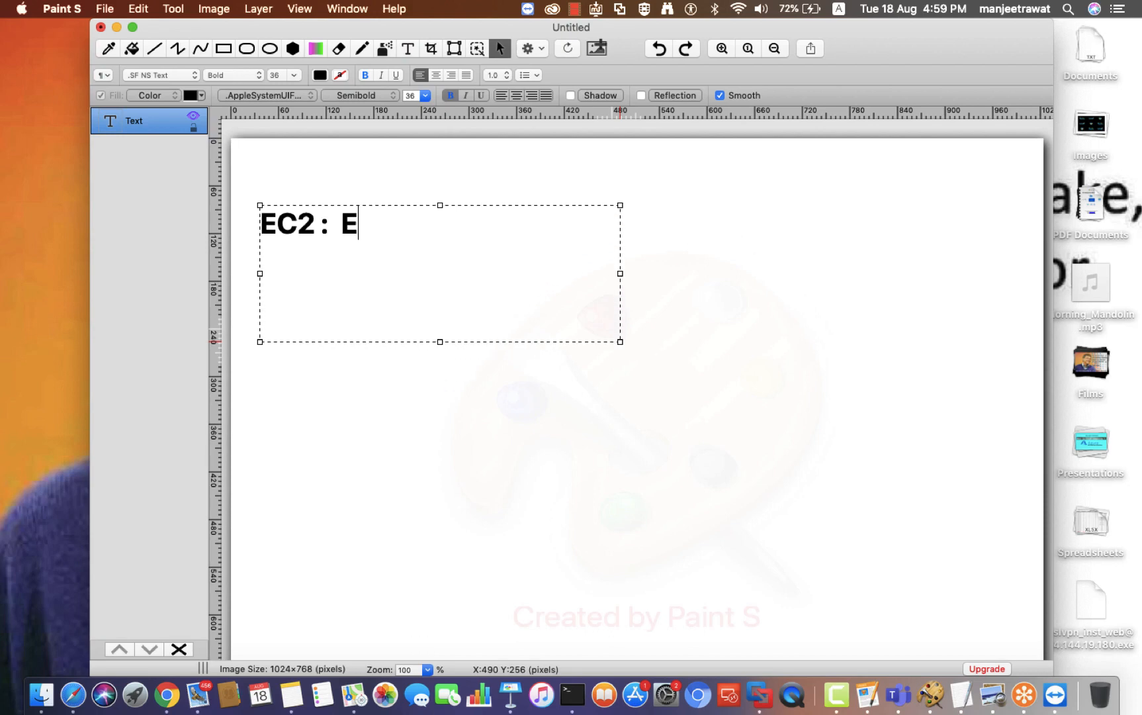
type("LASTIC CLO")
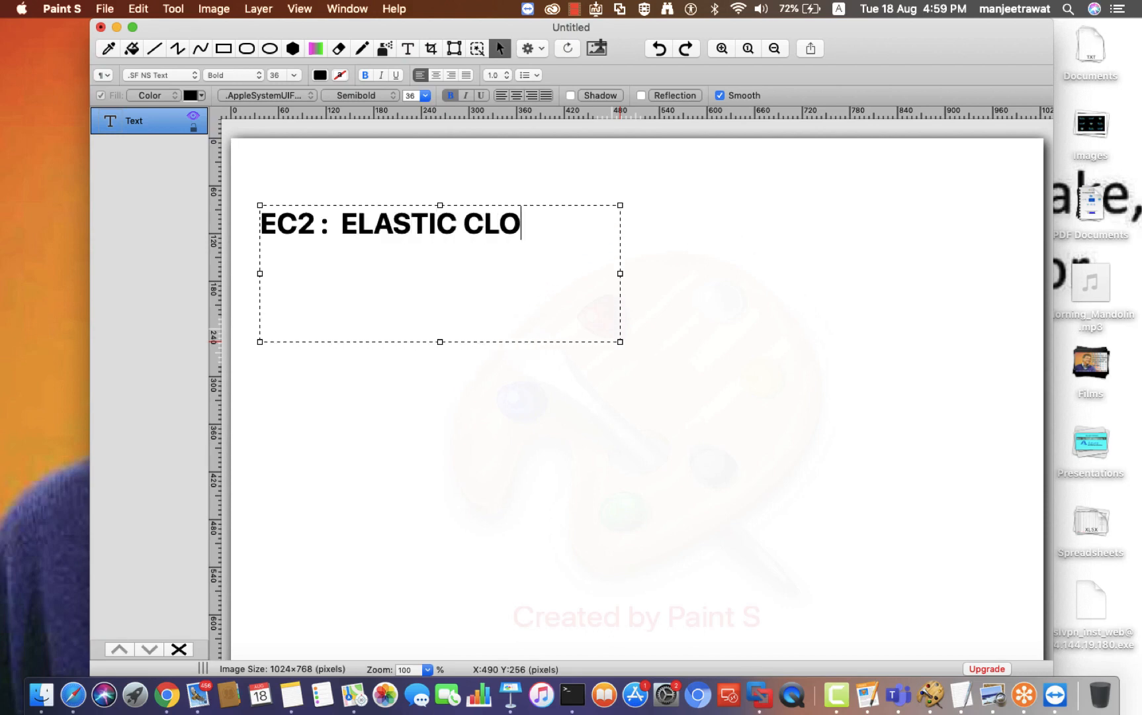
type("UD CO")
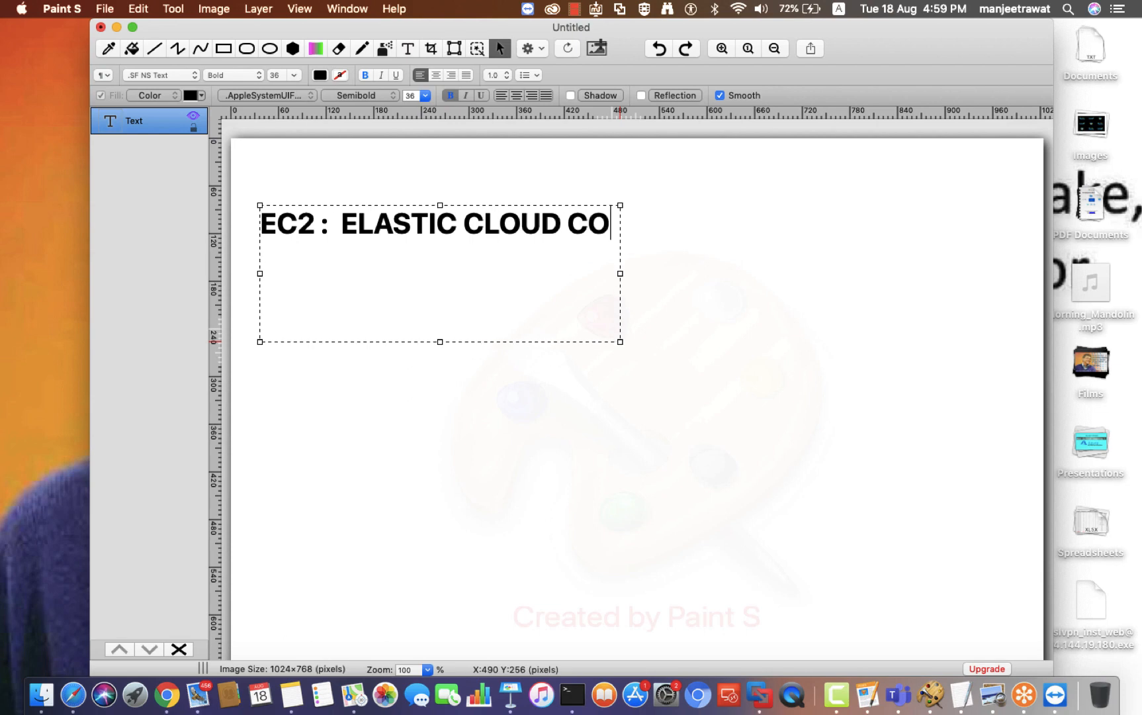
type("MPUTE")
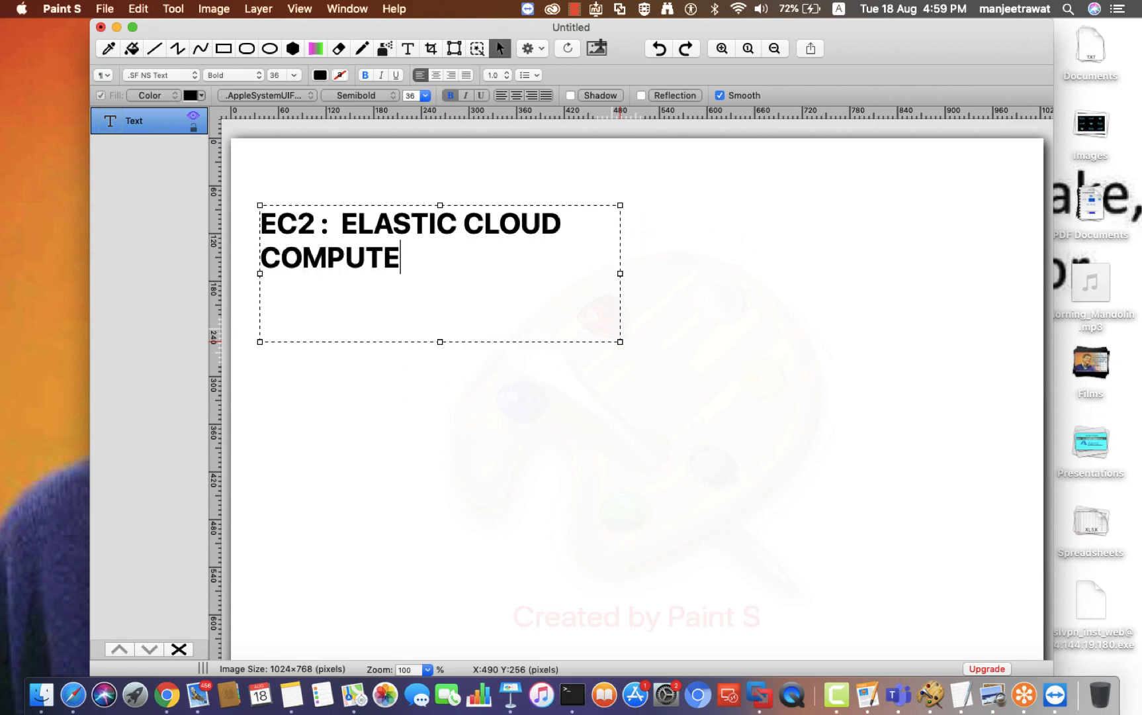
left_click_drag(620, 272, 869, 273)
left_click(830, 509)
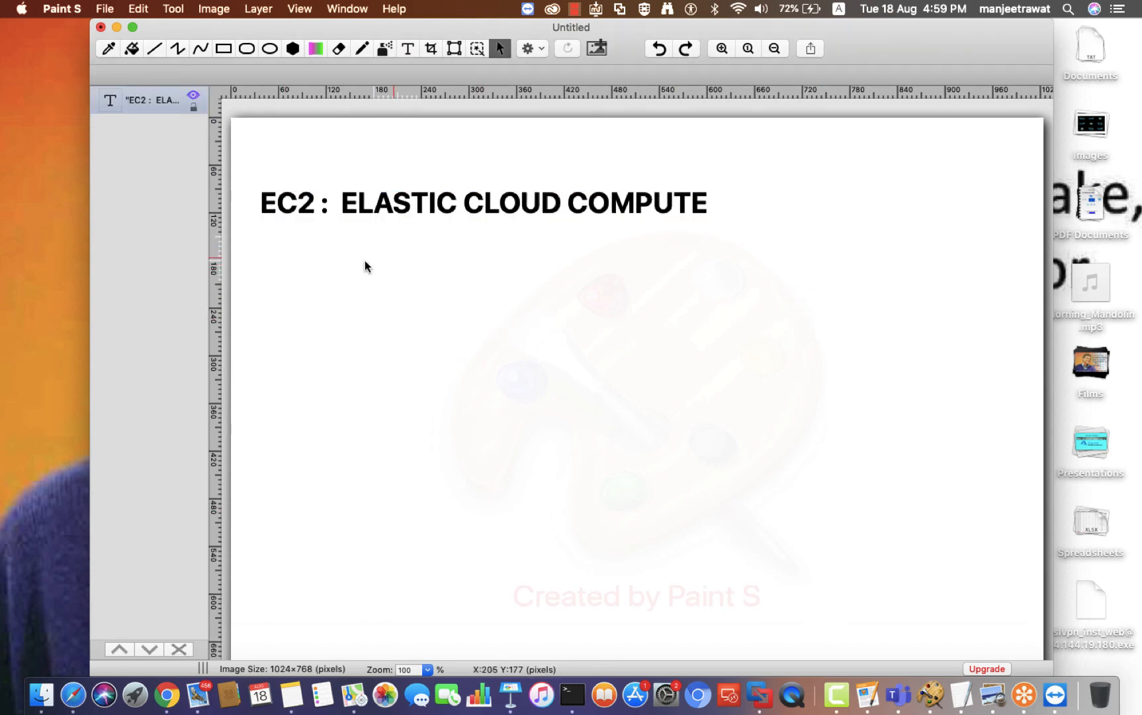
Step: Add 'INSTANCE / VM' beneath the title and make the Paint S window full screen
left_click(407, 48)
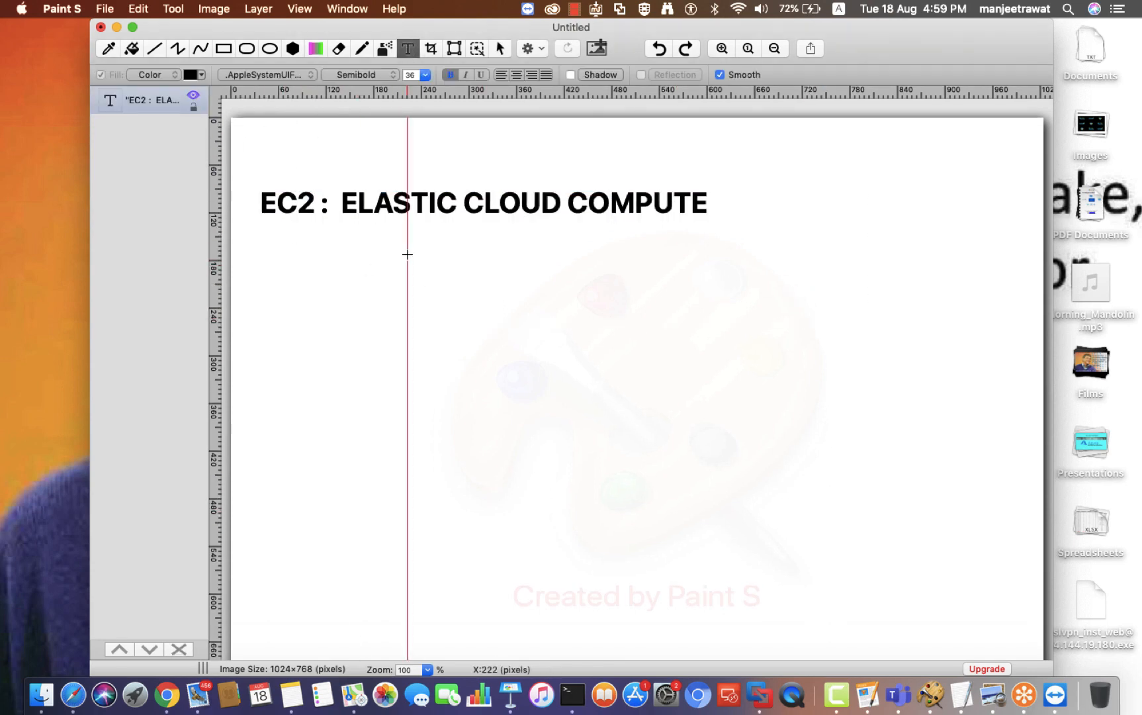
left_click_drag(348, 264, 718, 311)
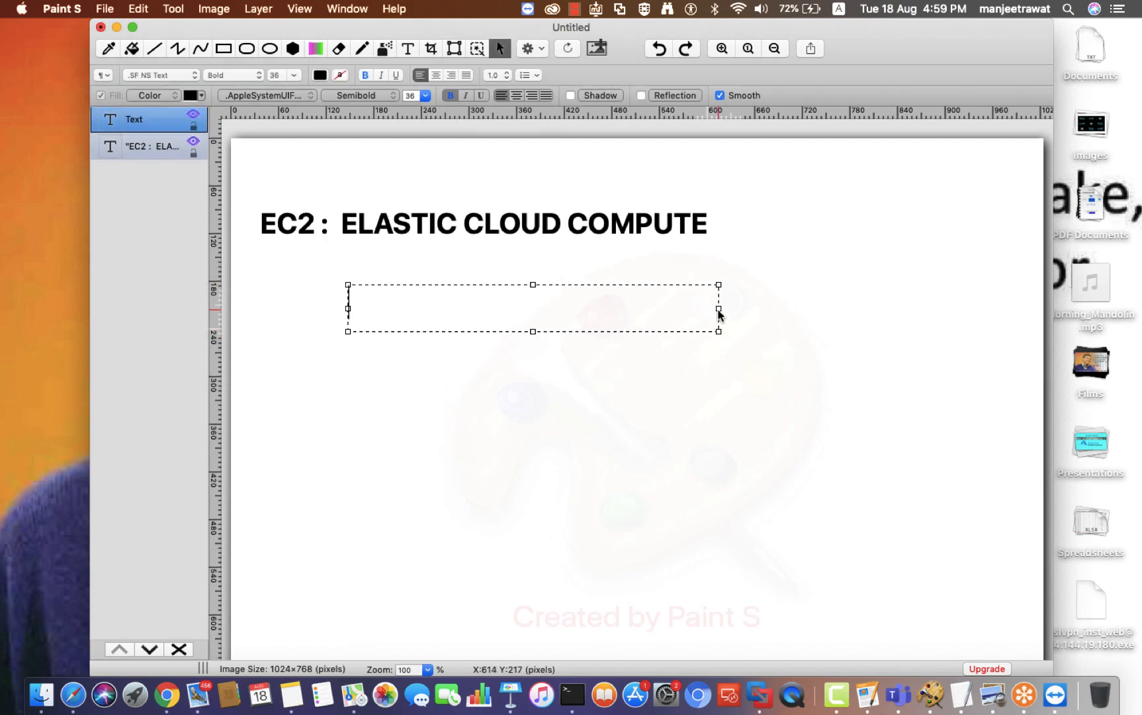
type("IN")
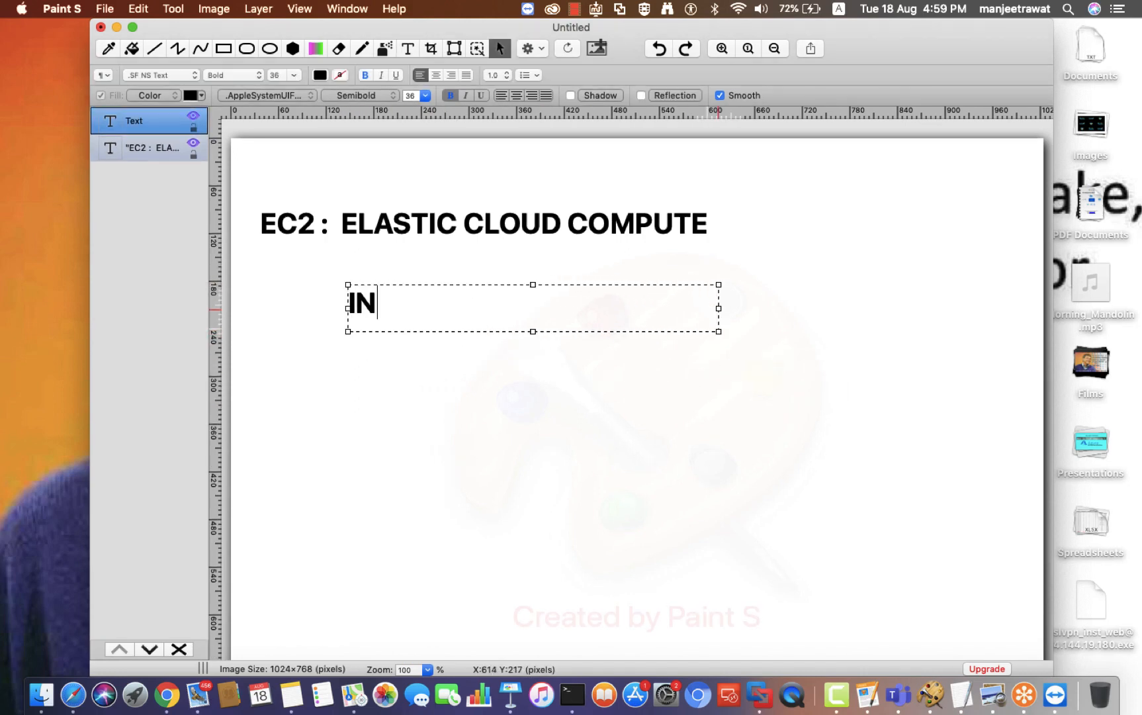
type("STANCE / VM")
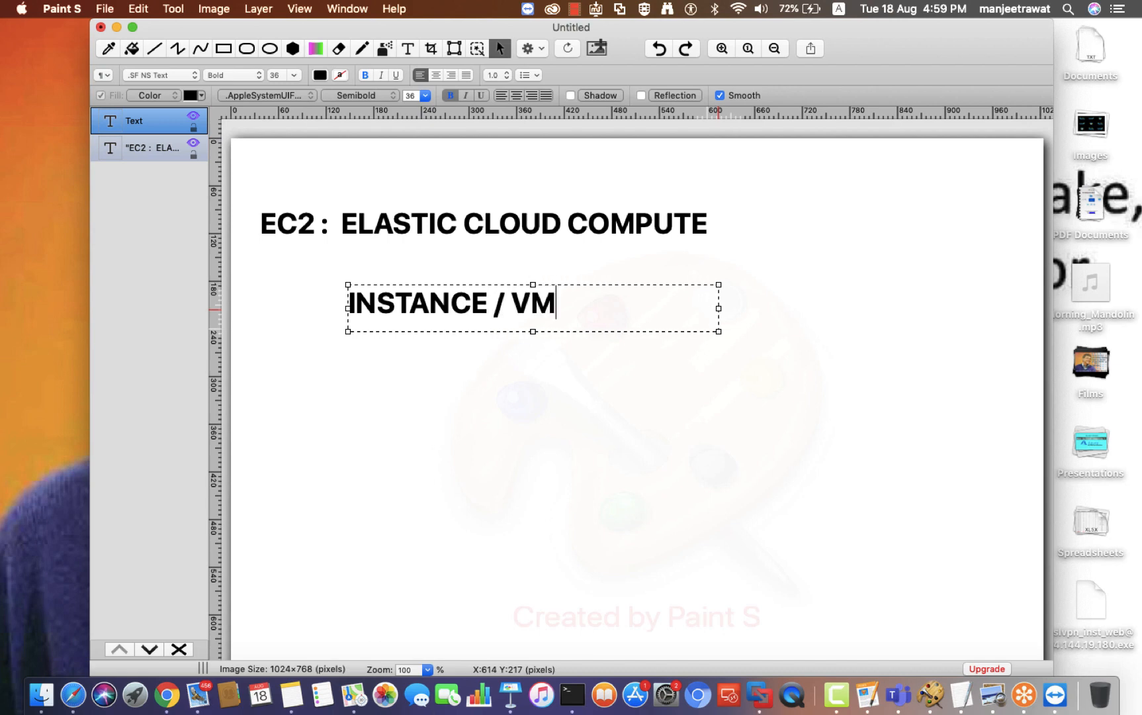
left_click(957, 298)
left_click(955, 299)
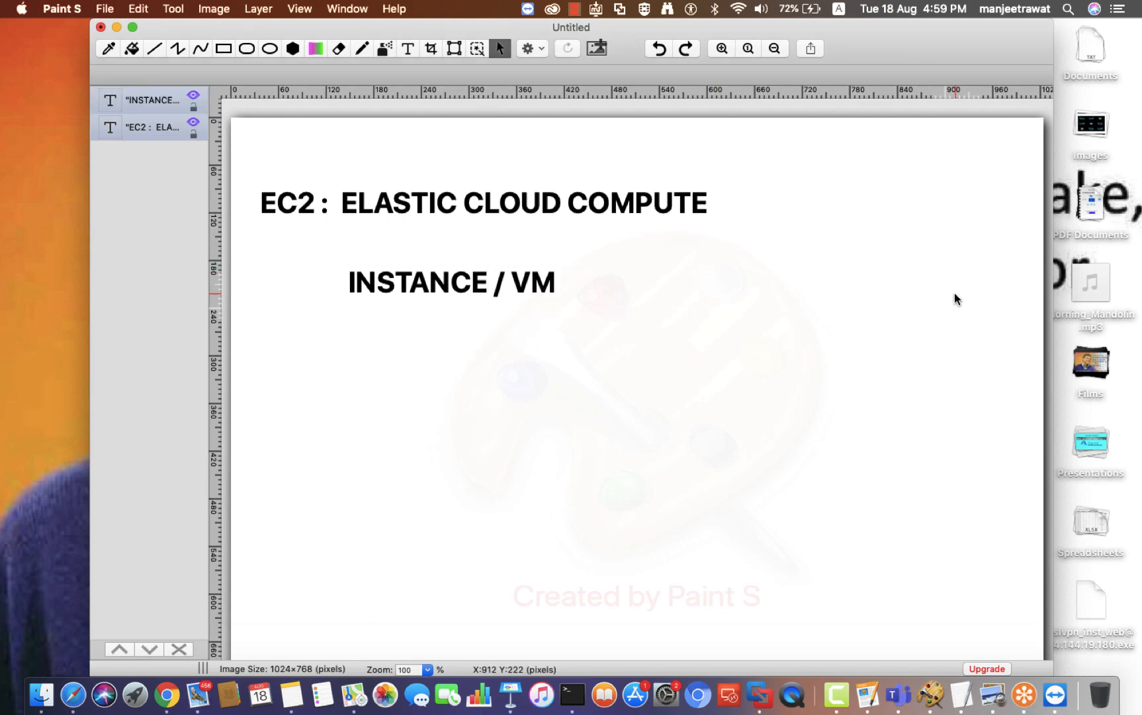
left_click(132, 27)
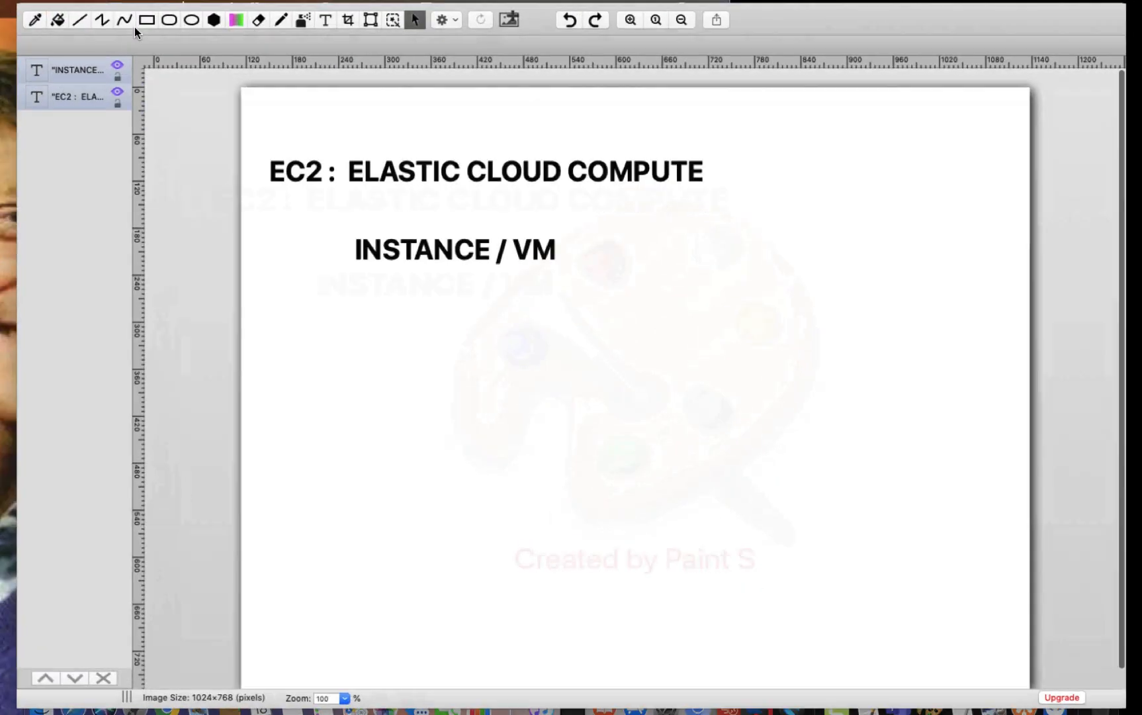
Step: Draw a monitor-shaped rectangle below INSTANCE / VM and type the label 'O.S' at lower left
left_click(131, 17)
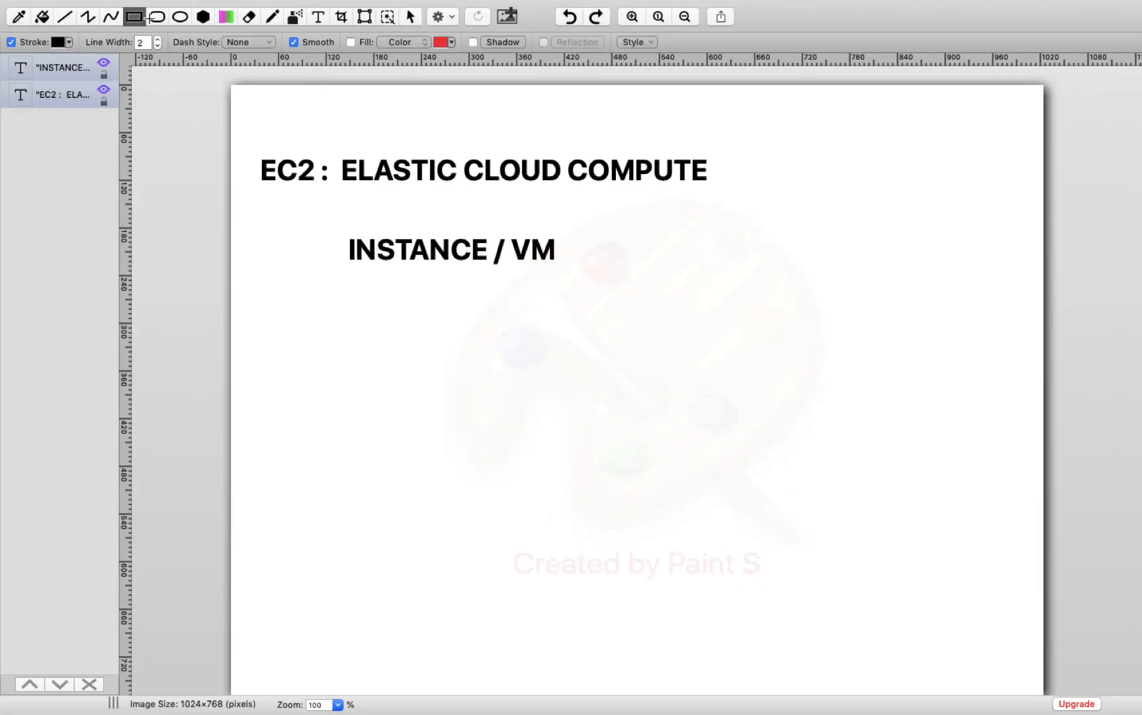
left_click_drag(542, 298, 583, 392)
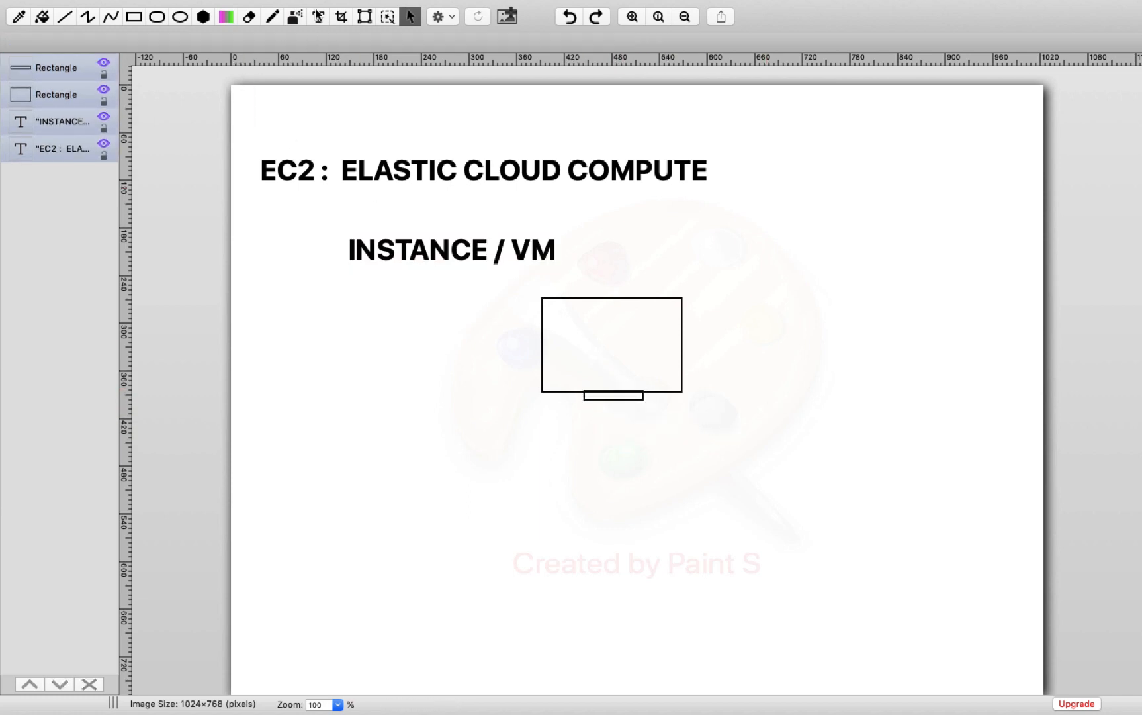
left_click(319, 17)
left_click_drag(292, 429, 484, 486)
type("W")
key("BackSpace")
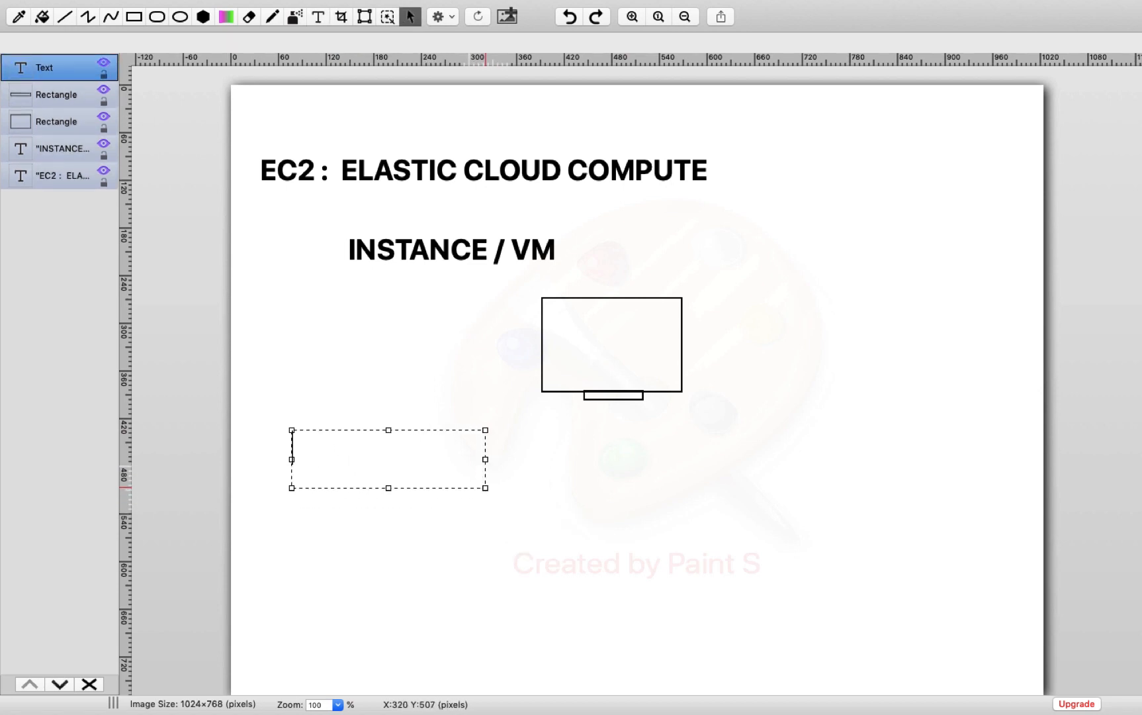
type("O.S")
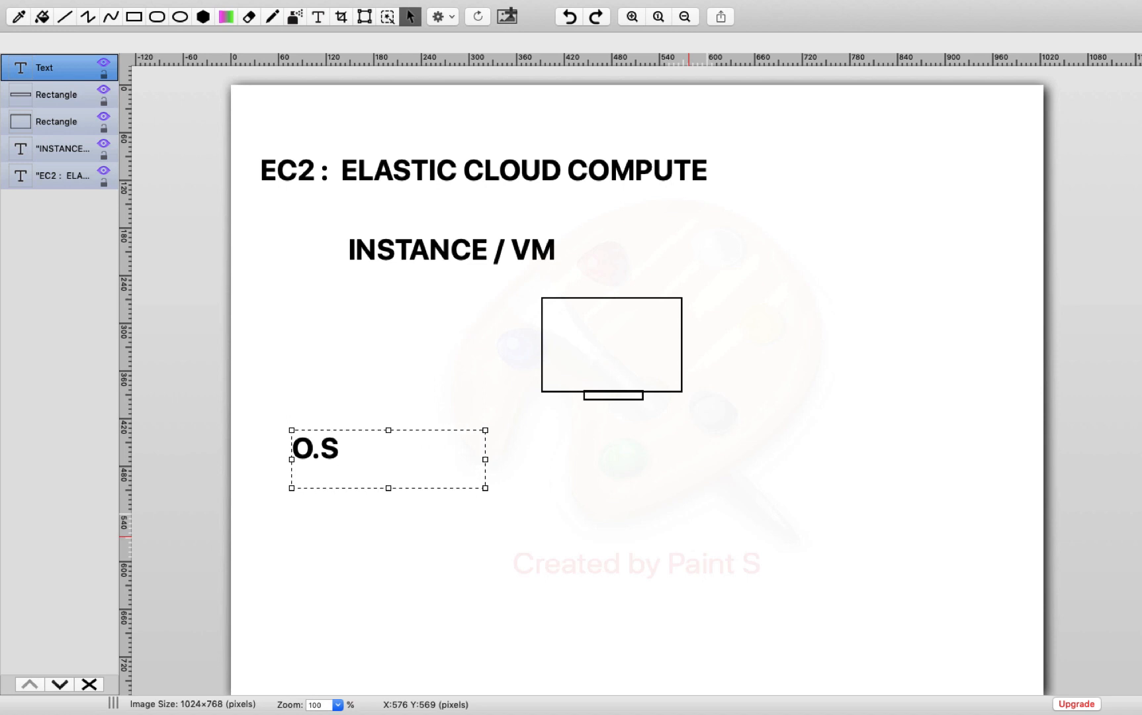
Step: Add 'O.S+APP' as a second line under the O.S label, then return to the browser
left_click_drag(485, 488, 637, 628)
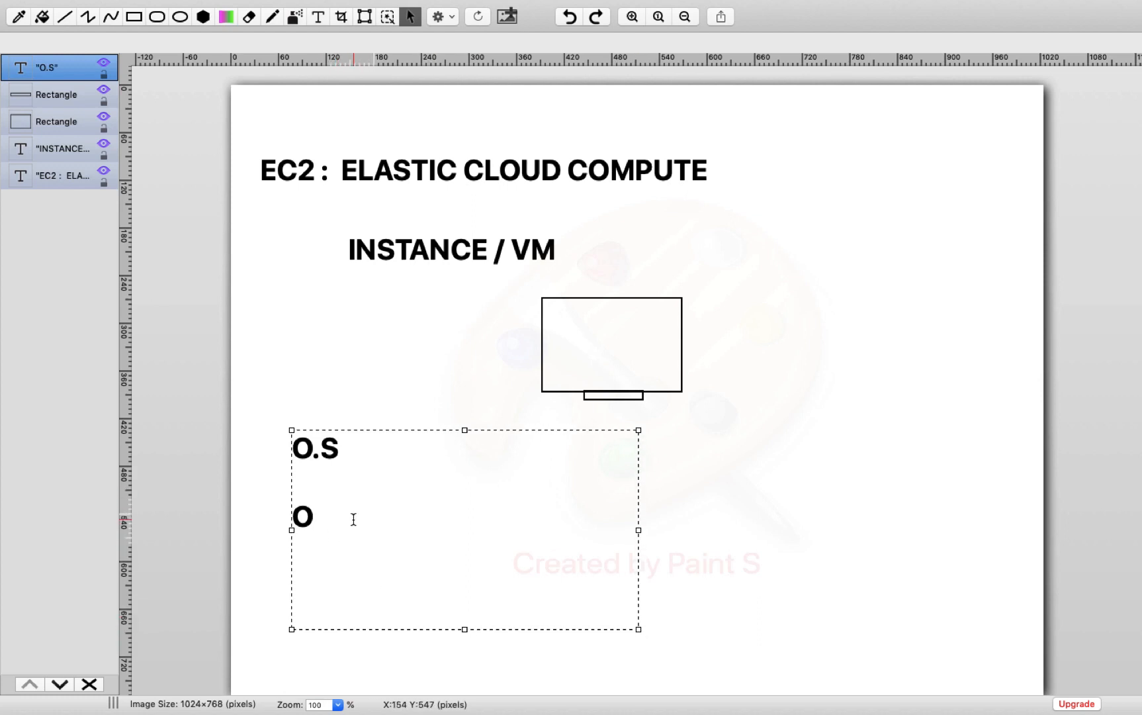
type(".S+")
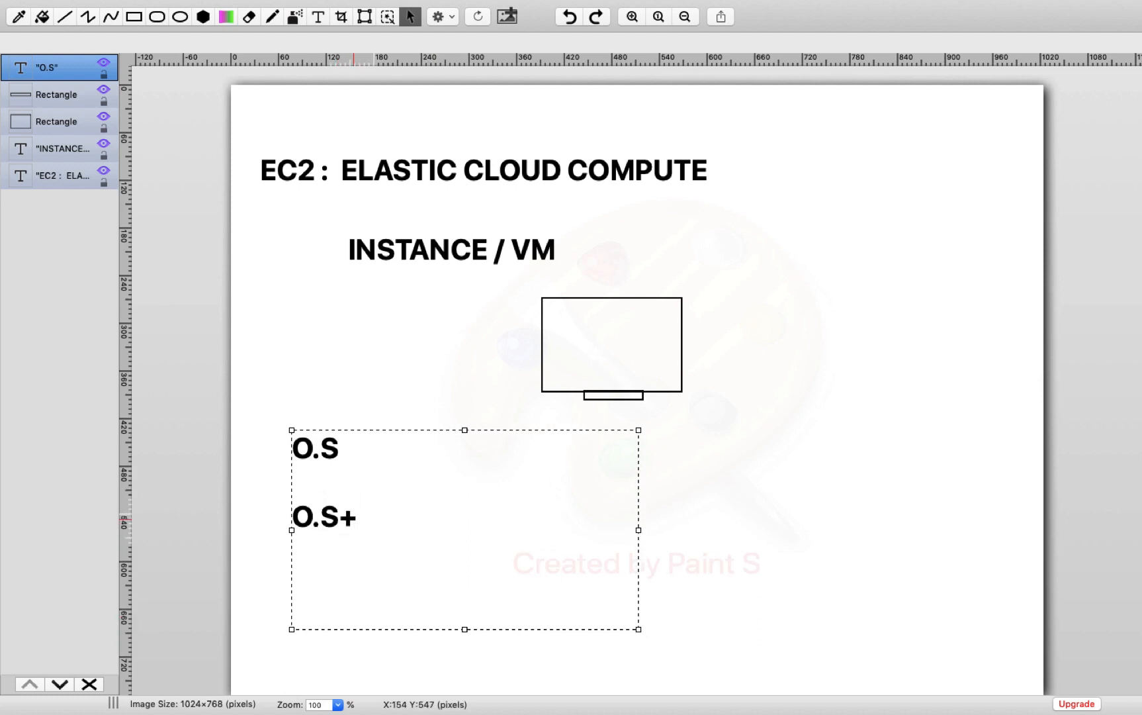
type("APP")
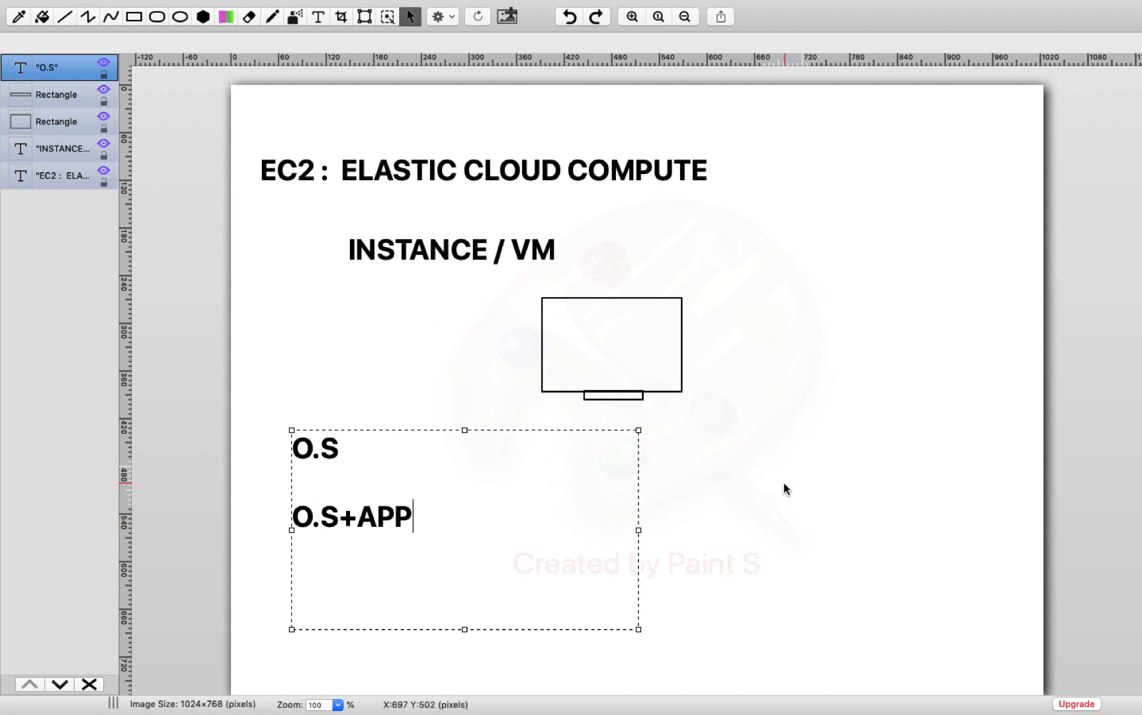
left_click(784, 484)
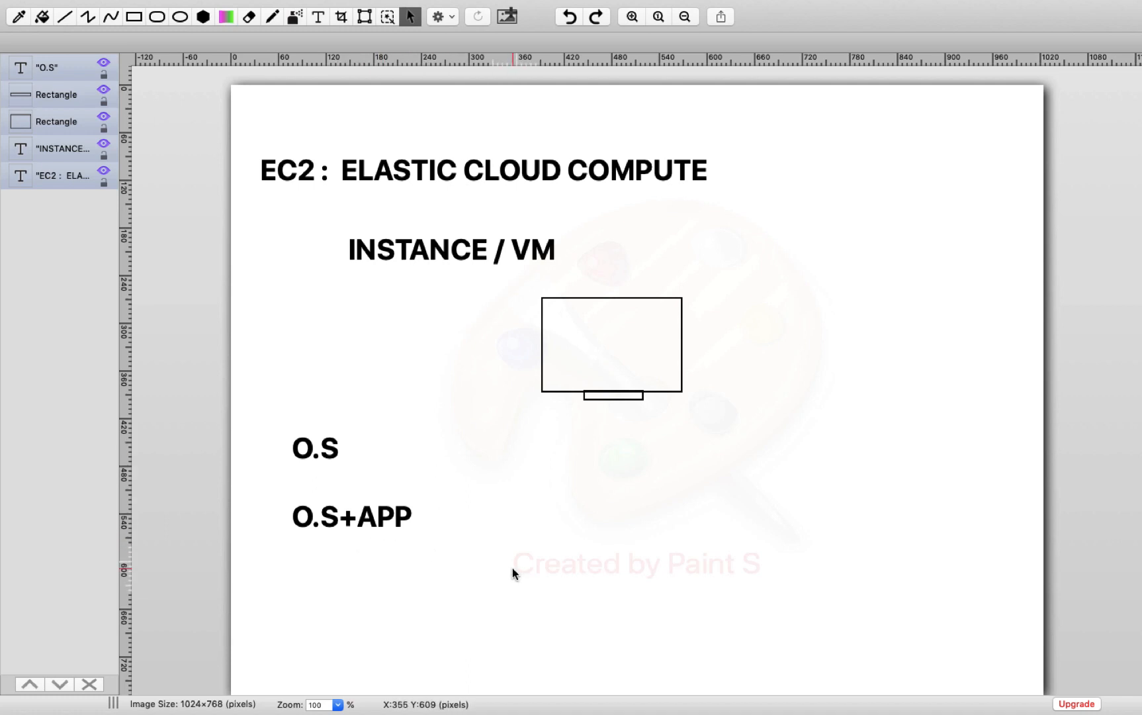
left_click(321, 535)
left_click(424, 572)
key("ctrl+Left")
key("ctrl+Left")
key("ctrl+Left")
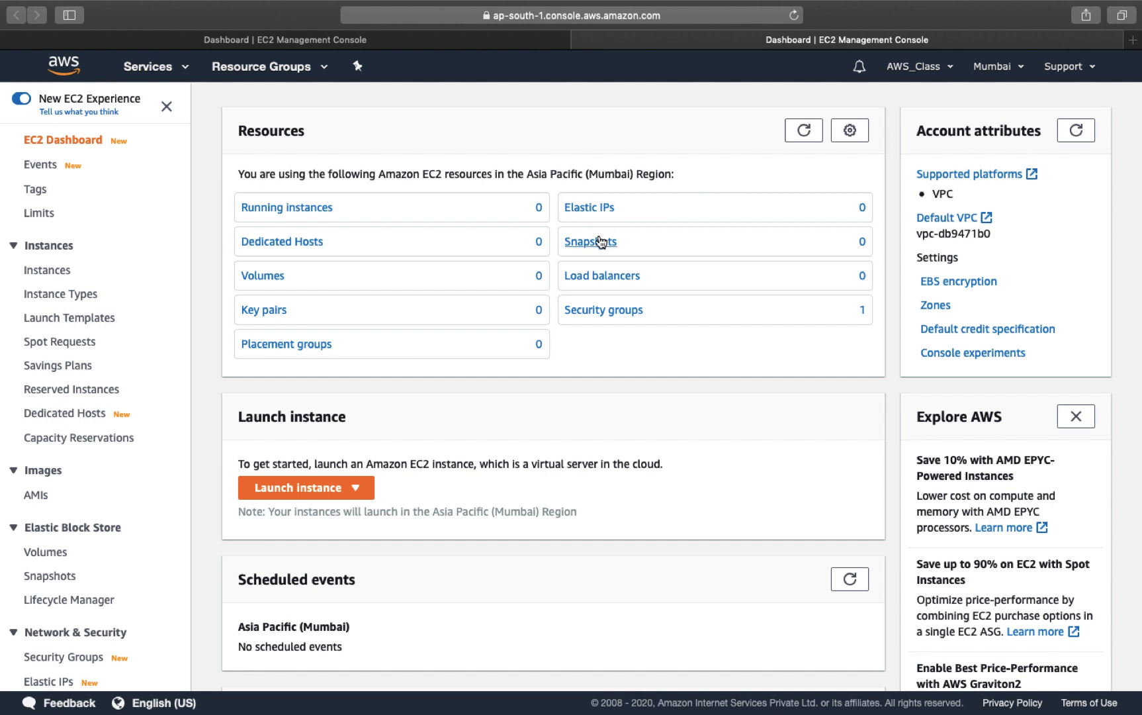
Step: Check Security Groups, return to the EC2 dashboard, and open the empty Mumbai Instances list
left_click(617, 309)
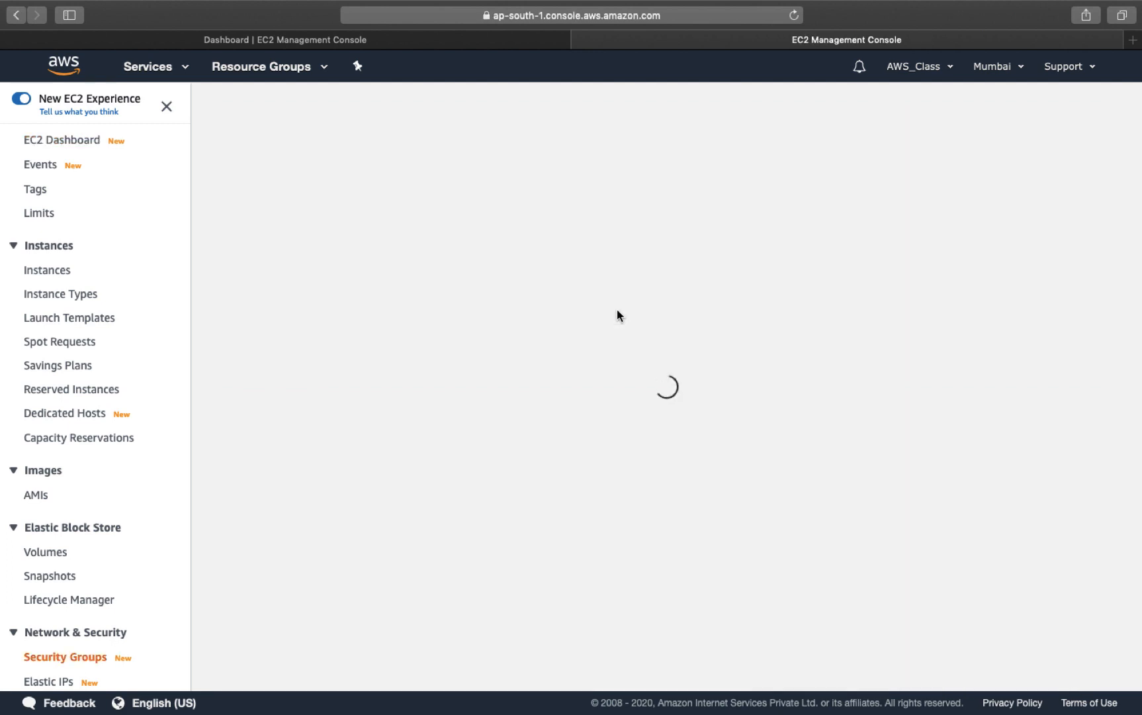
left_click(63, 139)
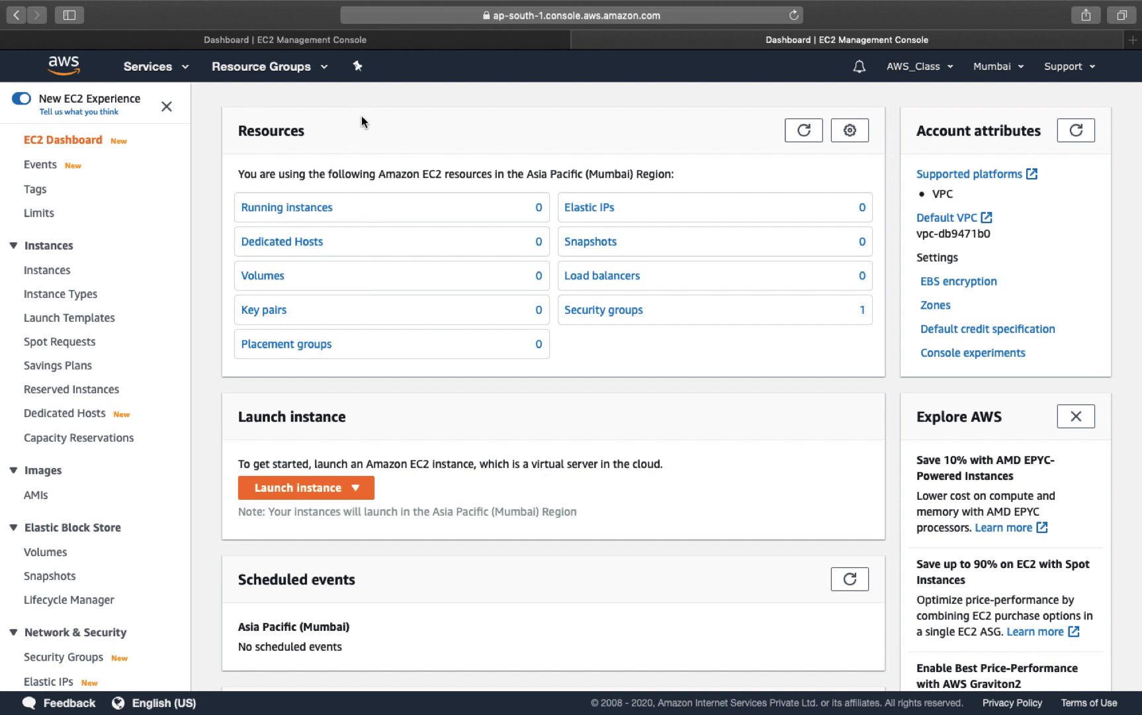
left_click(284, 209)
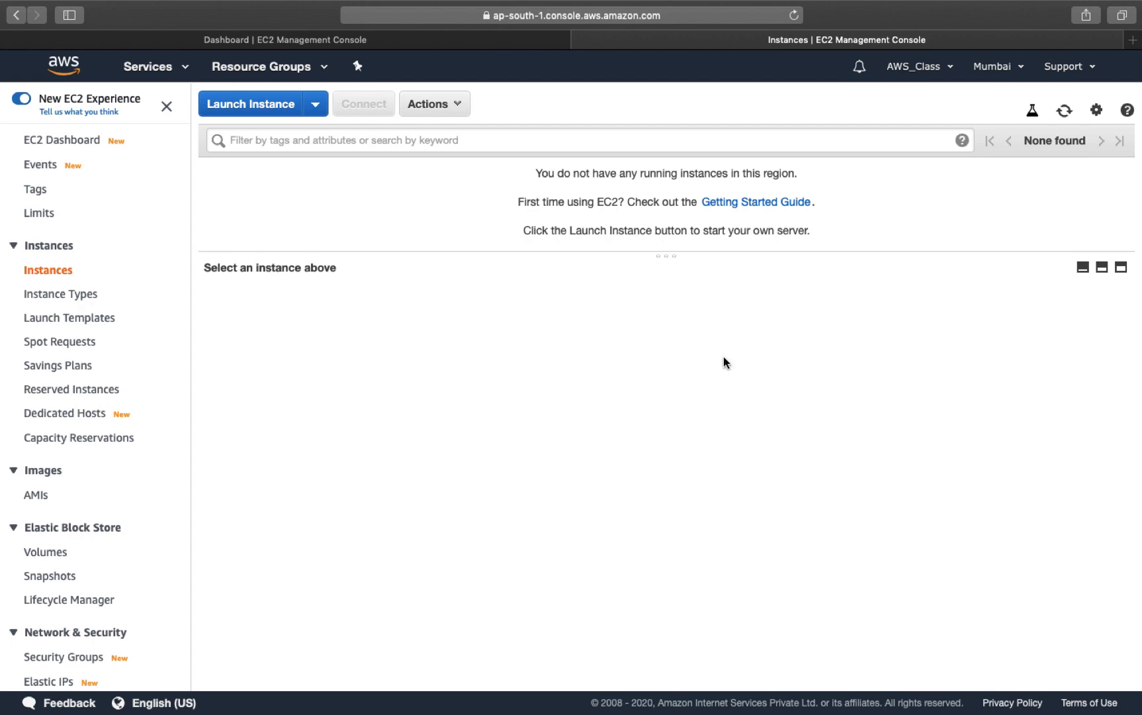
Step: Start the Launch Instance wizard and scroll the Quick Start AMIs to Windows Server 2012 R2 Base
left_click(236, 106)
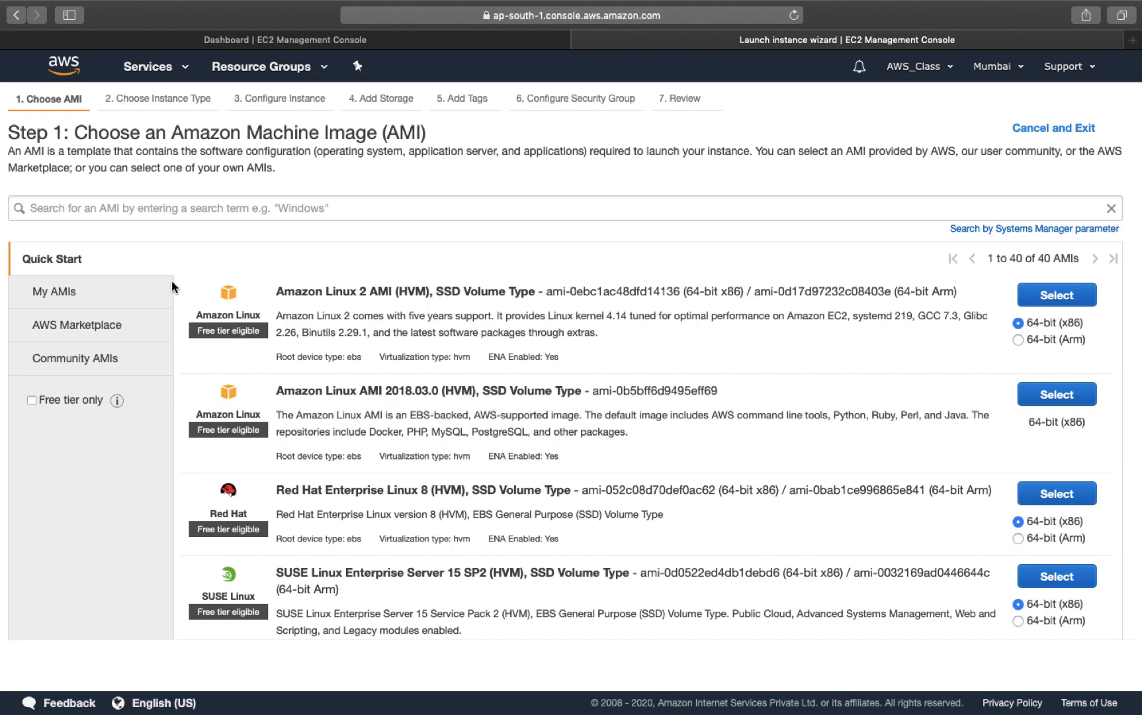
scroll(401, 371, "down", 7)
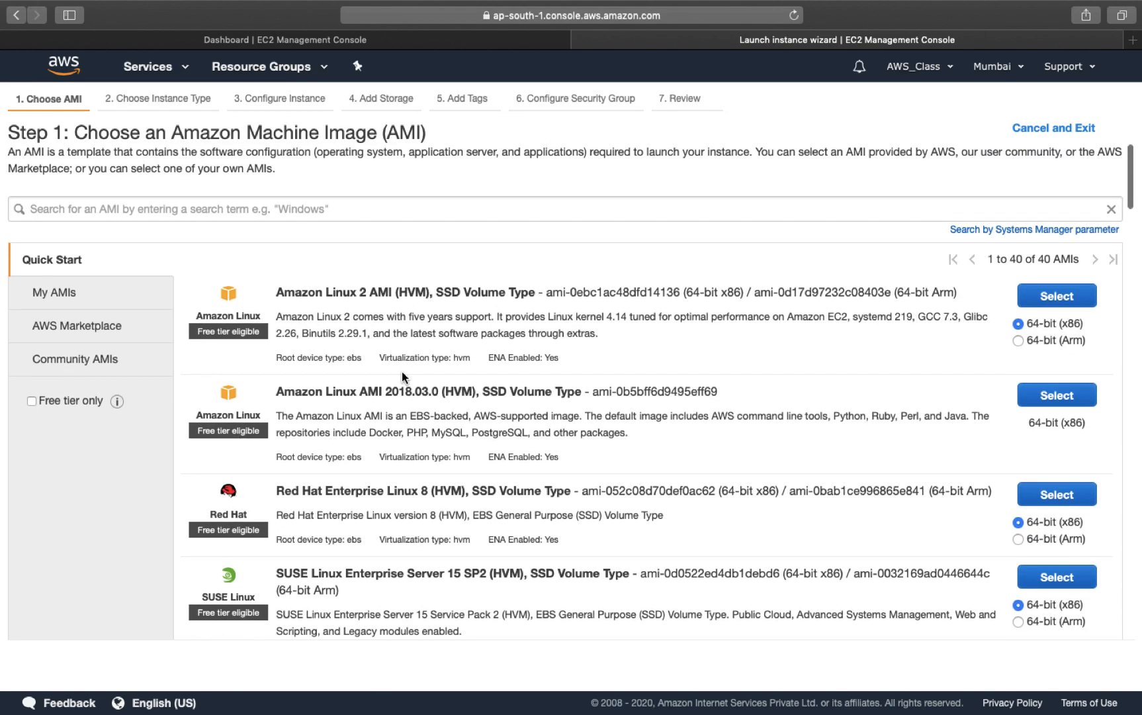
scroll(402, 372, "down", 5)
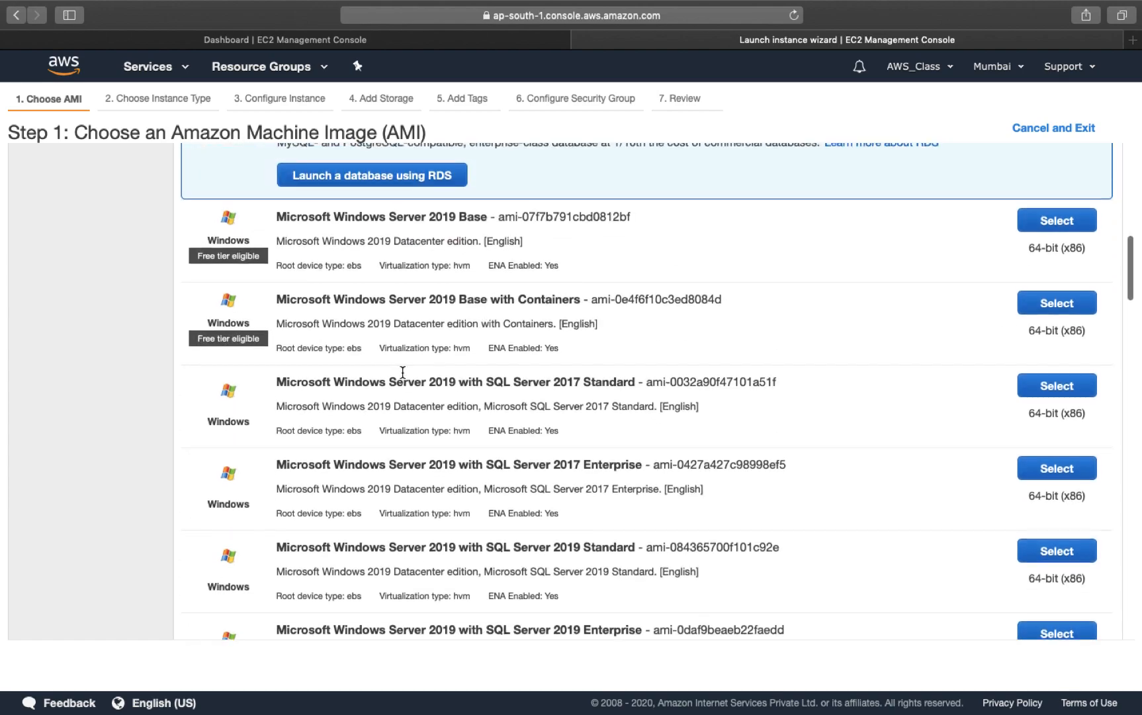
scroll(402, 372, "up", 8)
scroll(402, 372, "up", 5)
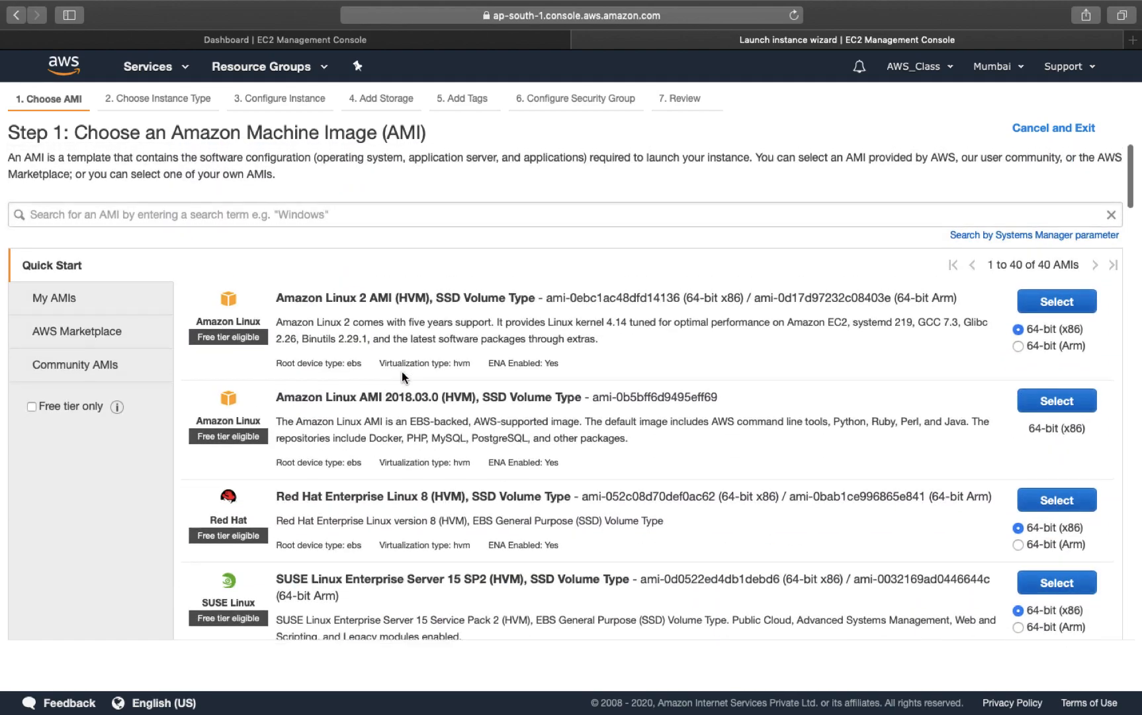
scroll(401, 371, "down", 12)
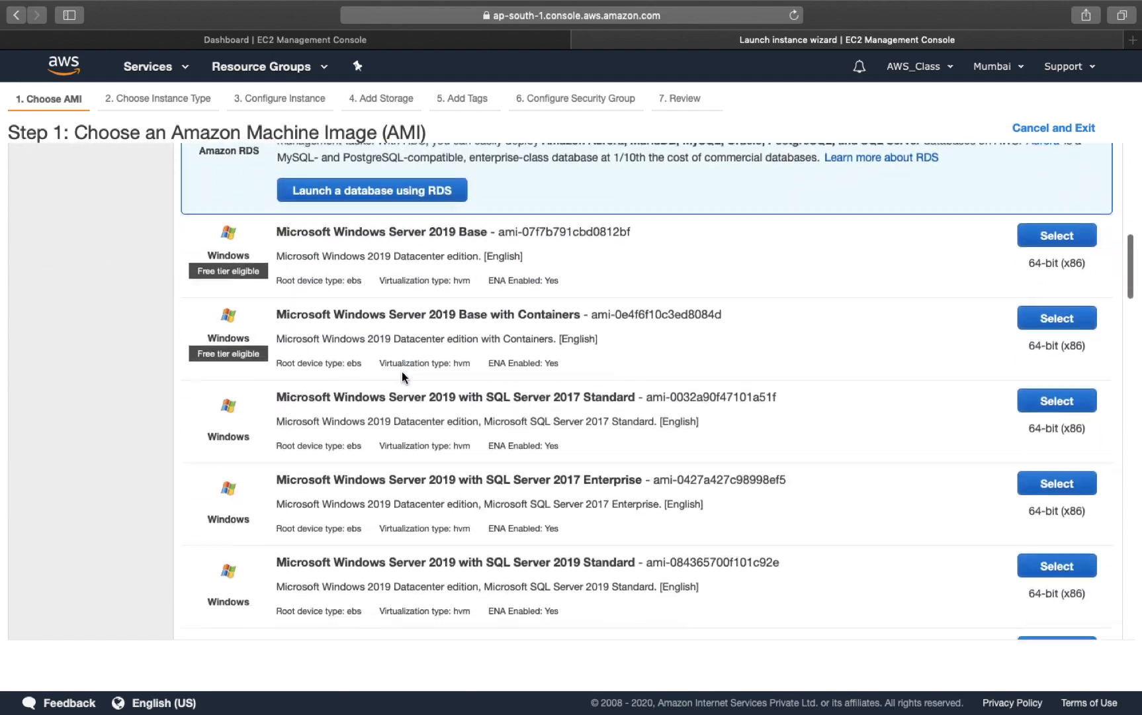
scroll(403, 372, "down", 2)
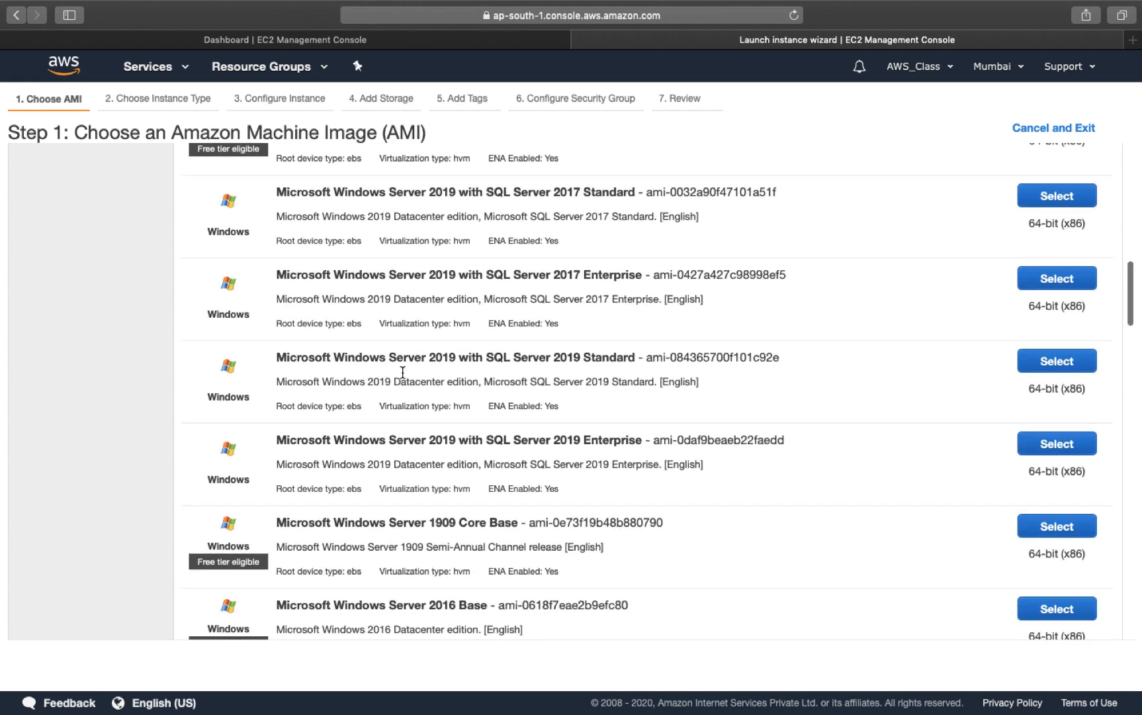
scroll(402, 372, "down", 5)
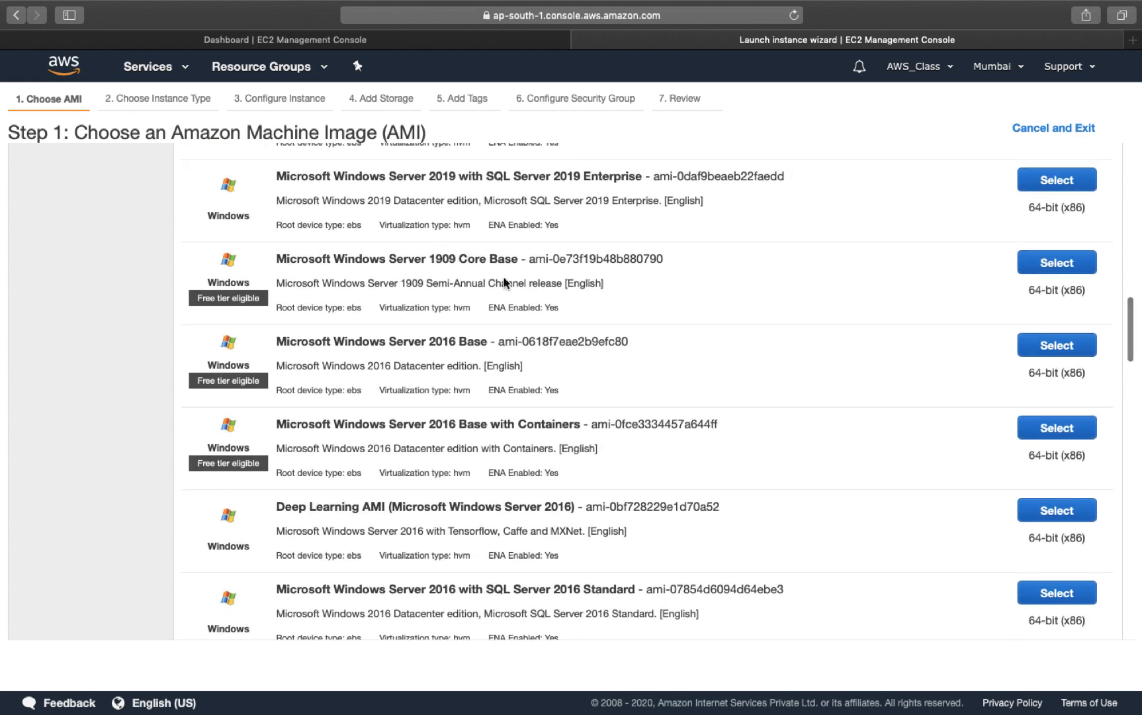
scroll(564, 466, "down", 8)
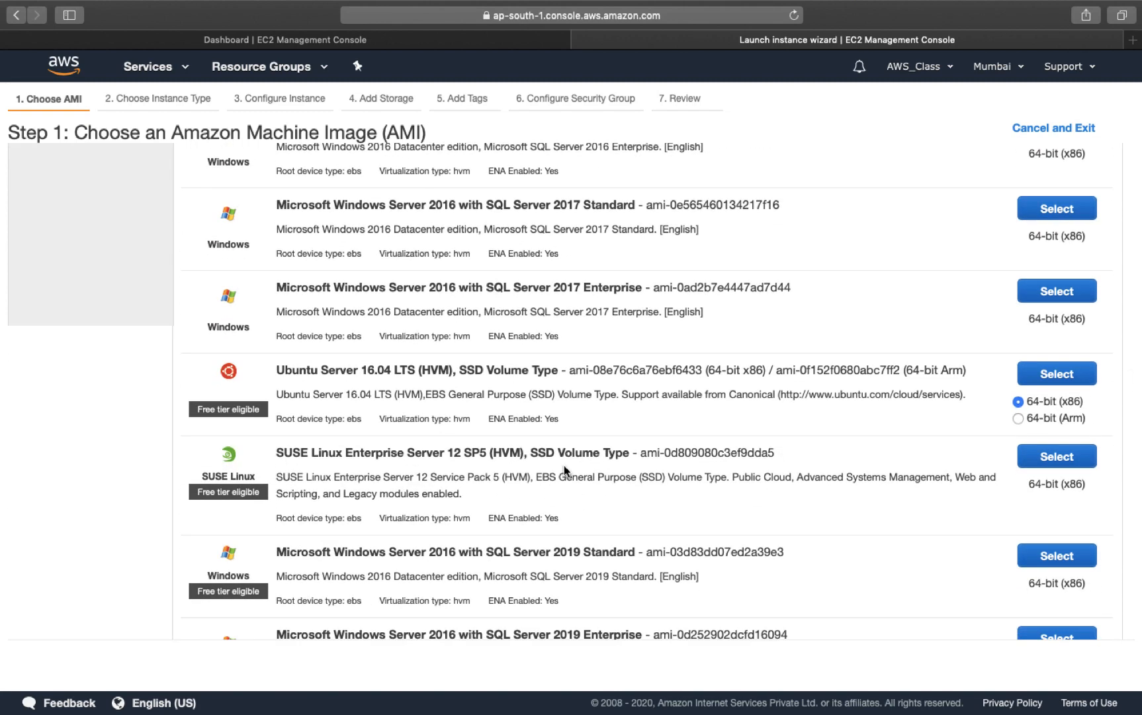
scroll(564, 466, "down", 3)
scroll(565, 466, "down", 1)
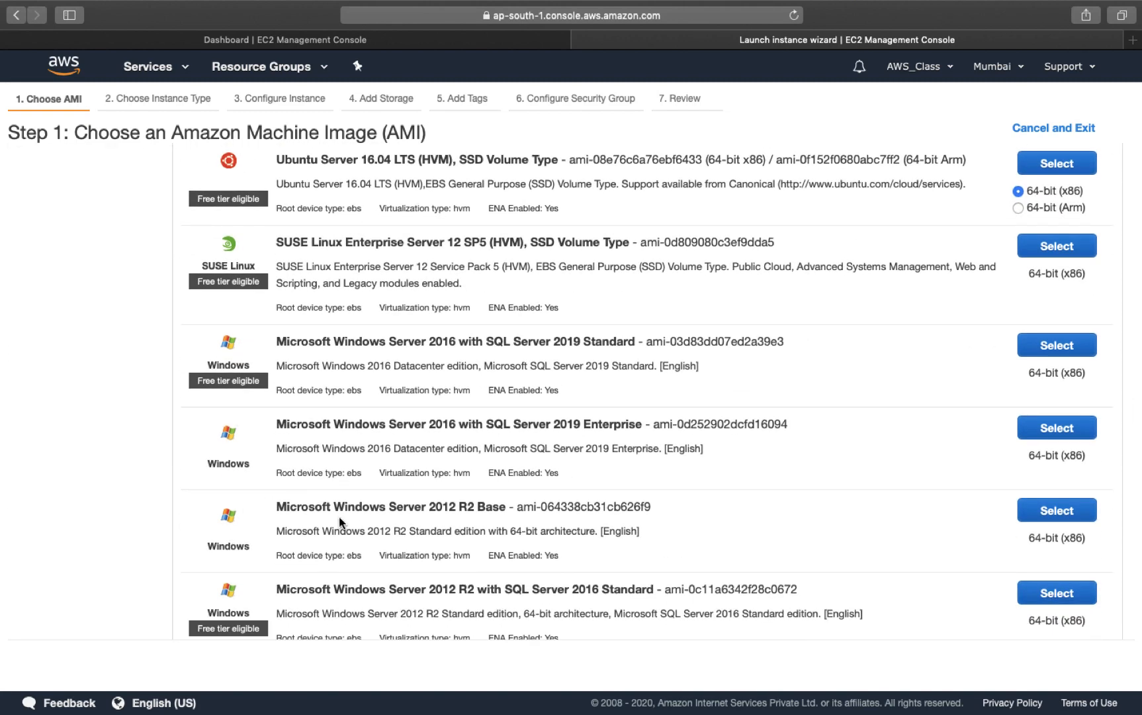
Step: Select the Microsoft Windows Server 2012 R2 Base AMI, keeping the free-tier t2.micro type
left_click(1074, 511)
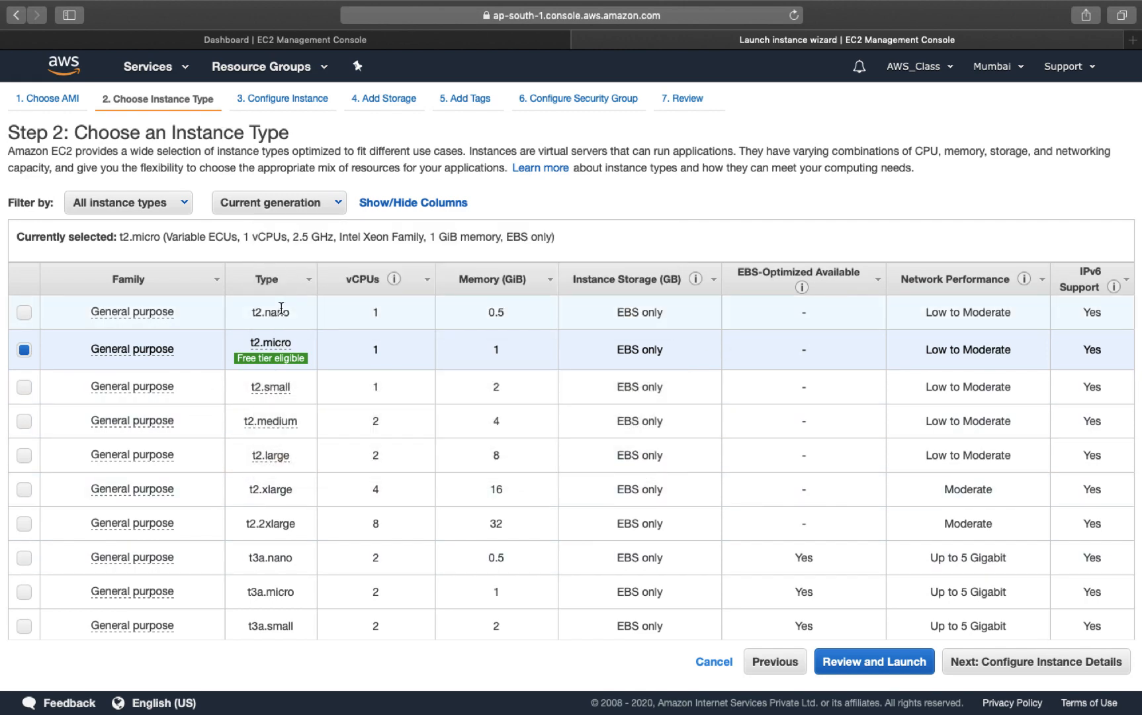
mouse_move(306, 358)
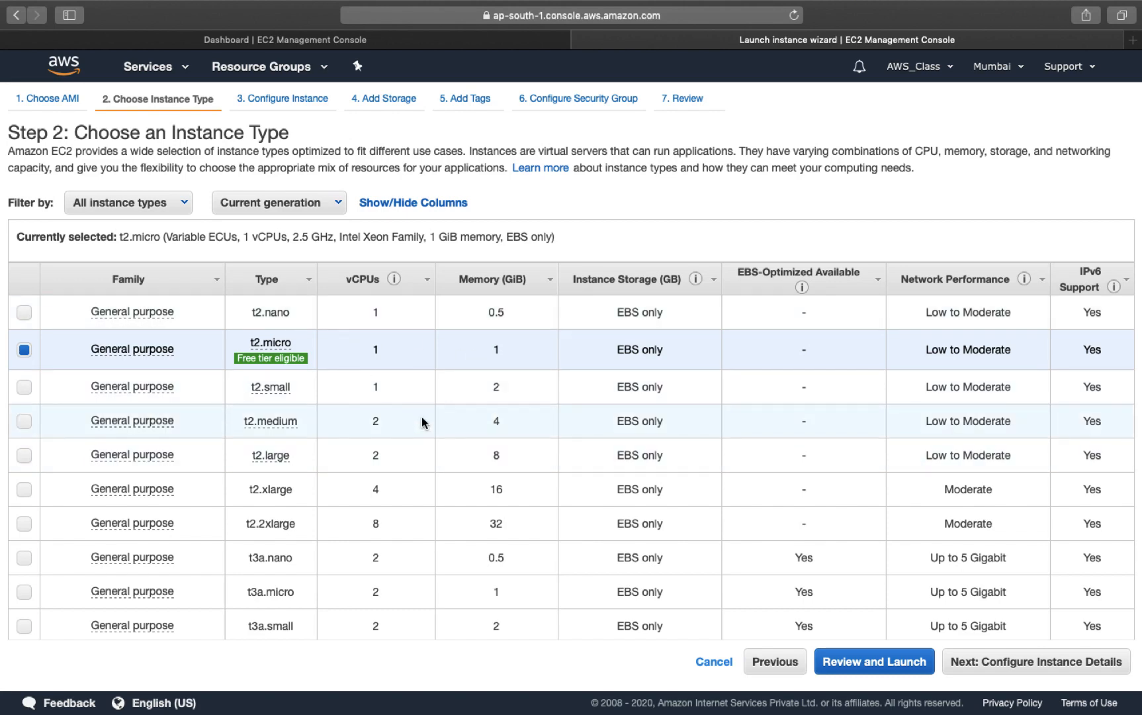
mouse_move(263, 368)
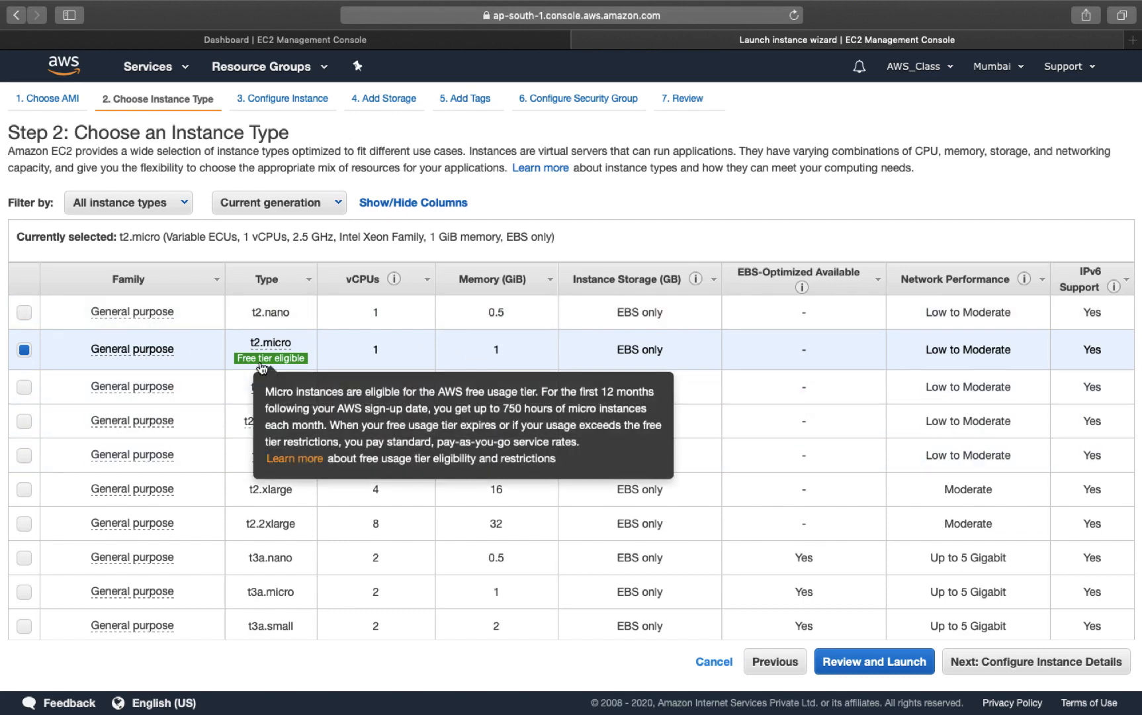
mouse_move(272, 344)
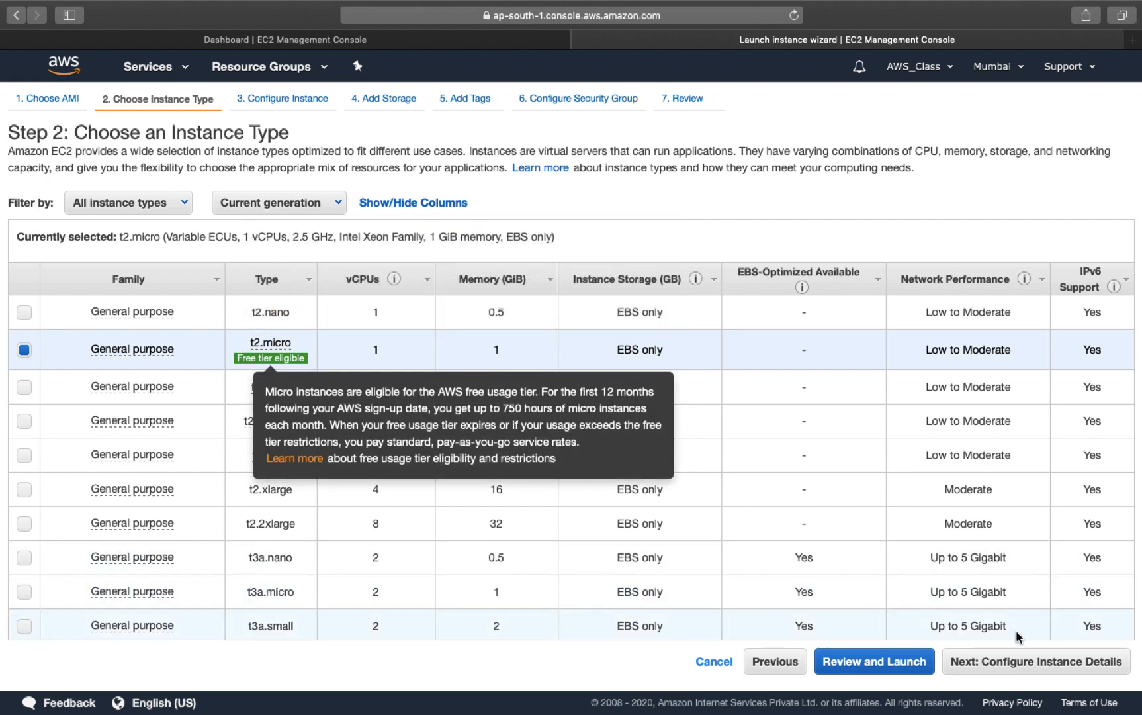
Step: Advance through instance details with Number of instances left at 1, reaching Add Storage
left_click(1049, 662)
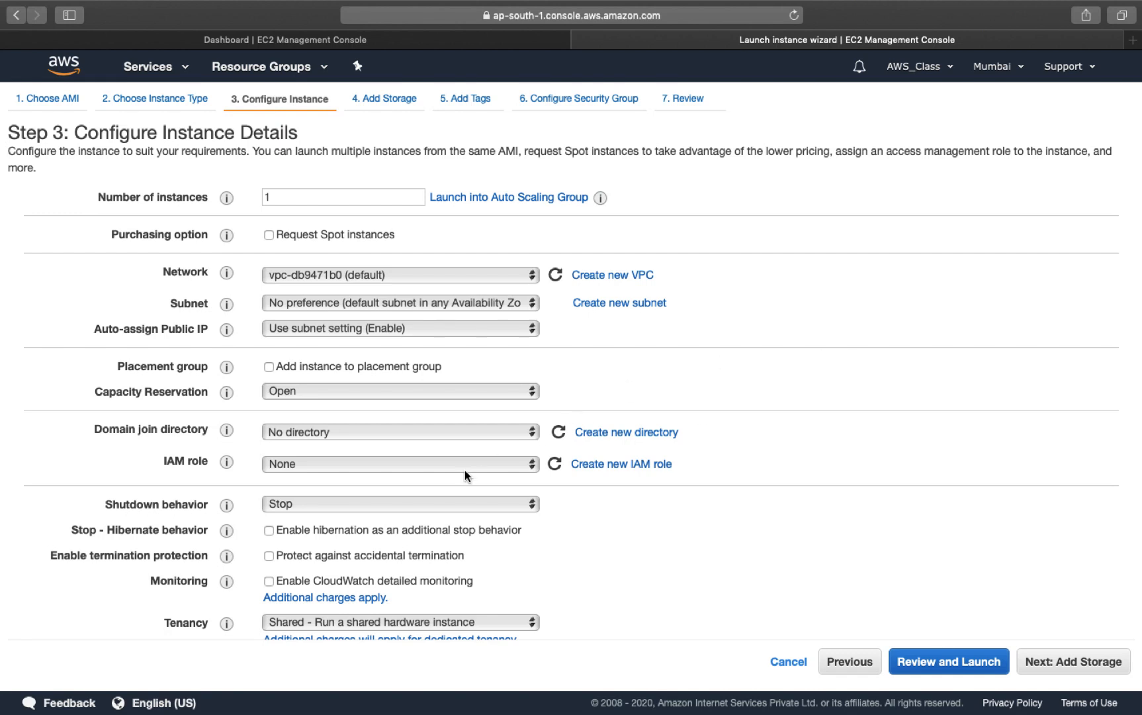
left_click(289, 197)
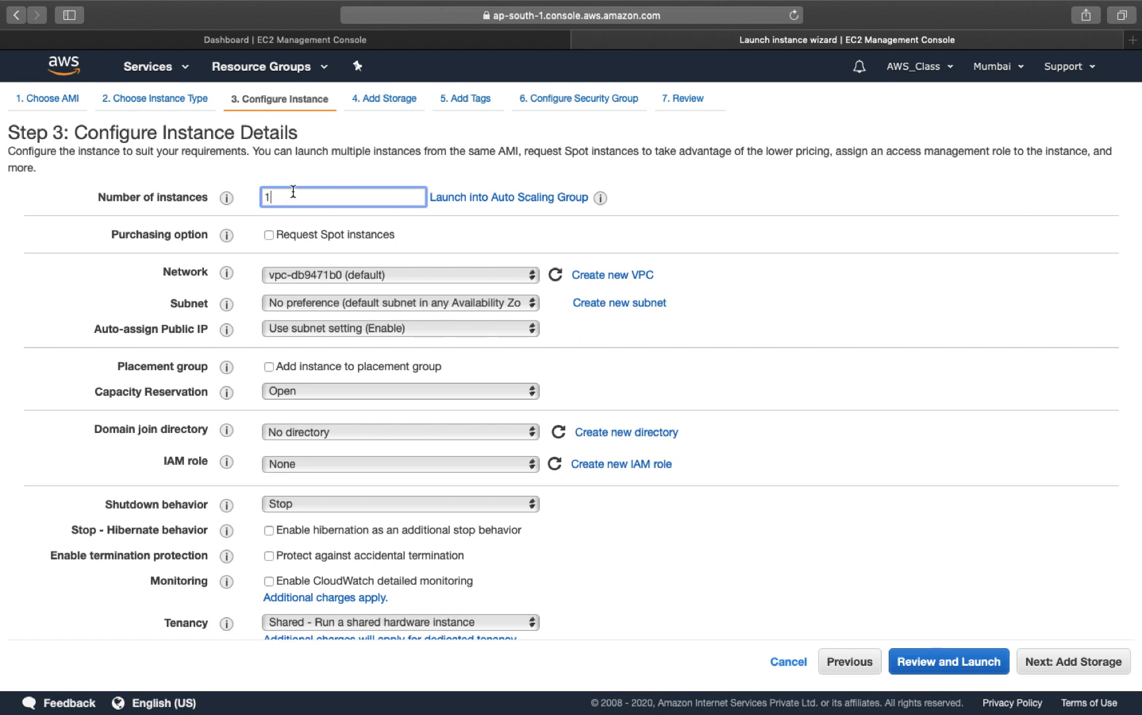
left_click(458, 224)
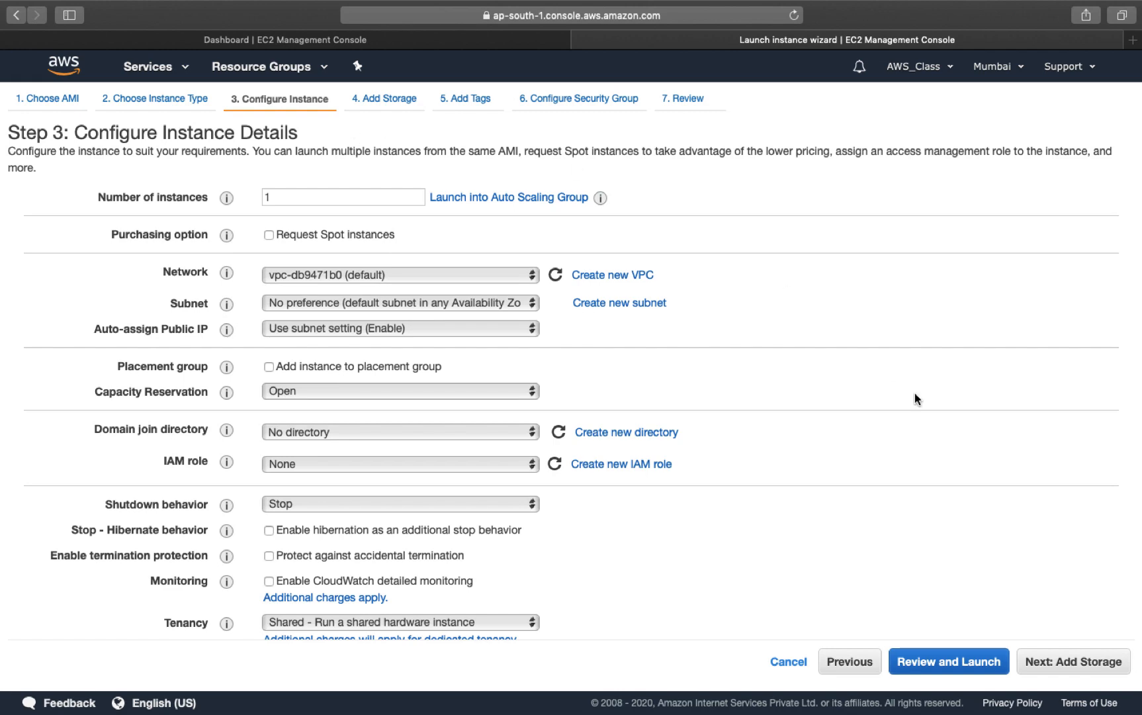
left_click(1084, 663)
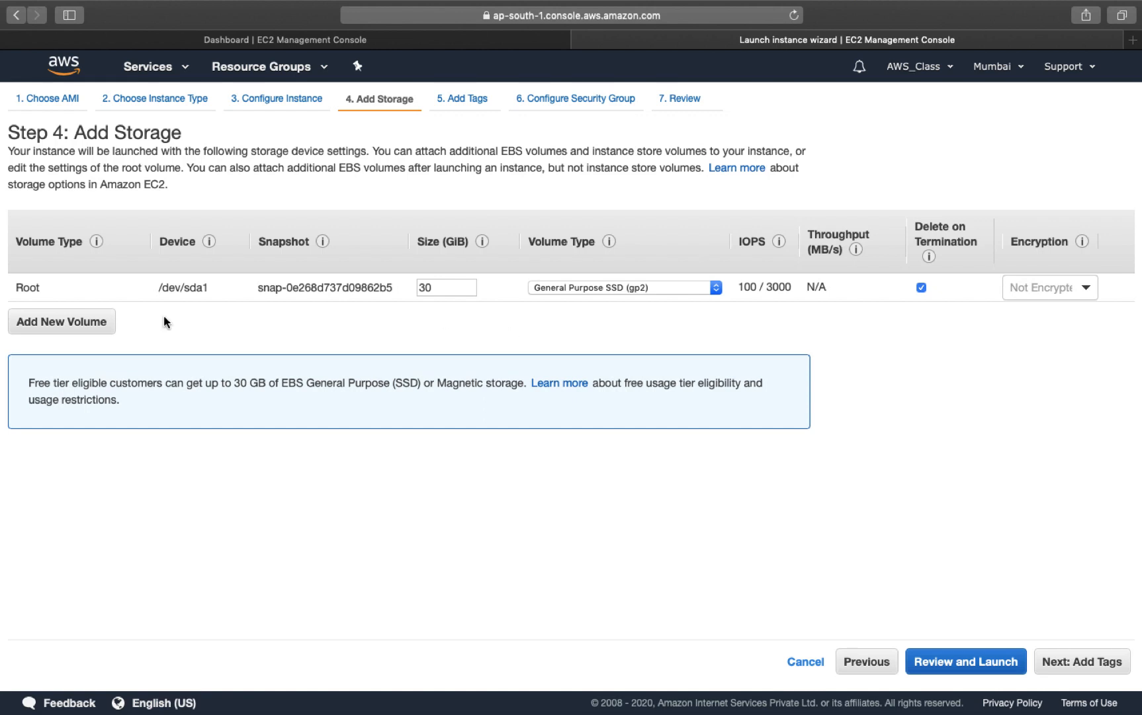
Step: Add a 10 GiB volume, remove it again, and continue to Add Tags with the 30 GiB root
left_click(64, 323)
left_click(450, 317)
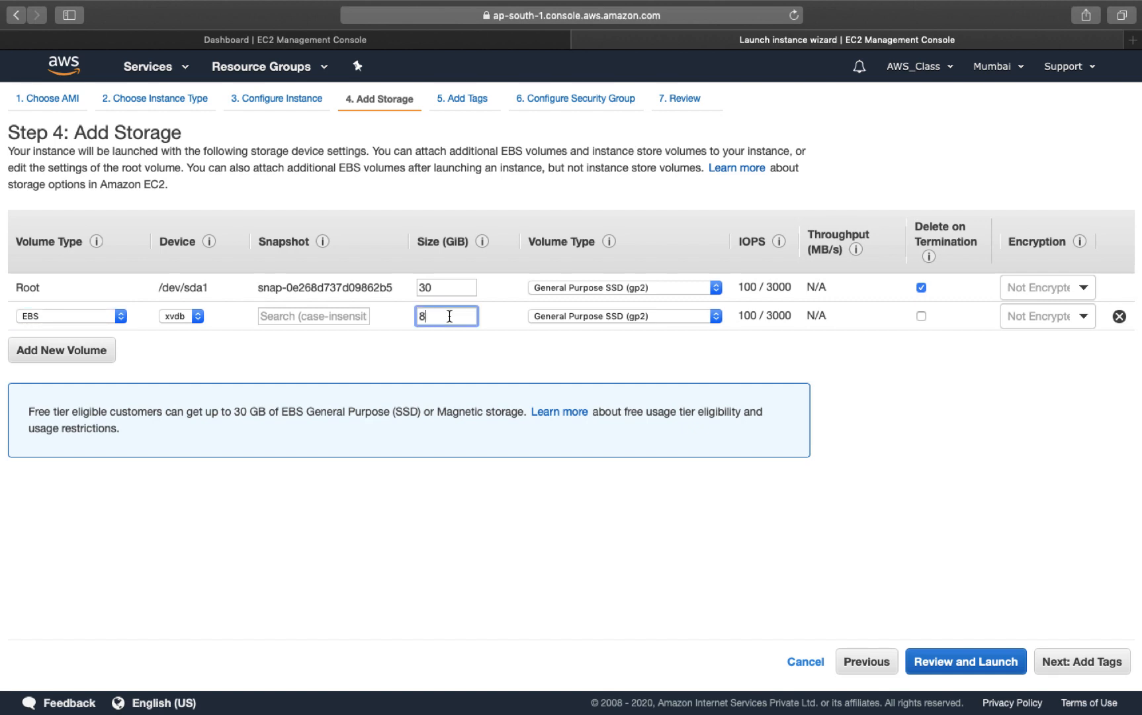
key("BackSpace")
type("10")
left_click(1119, 317)
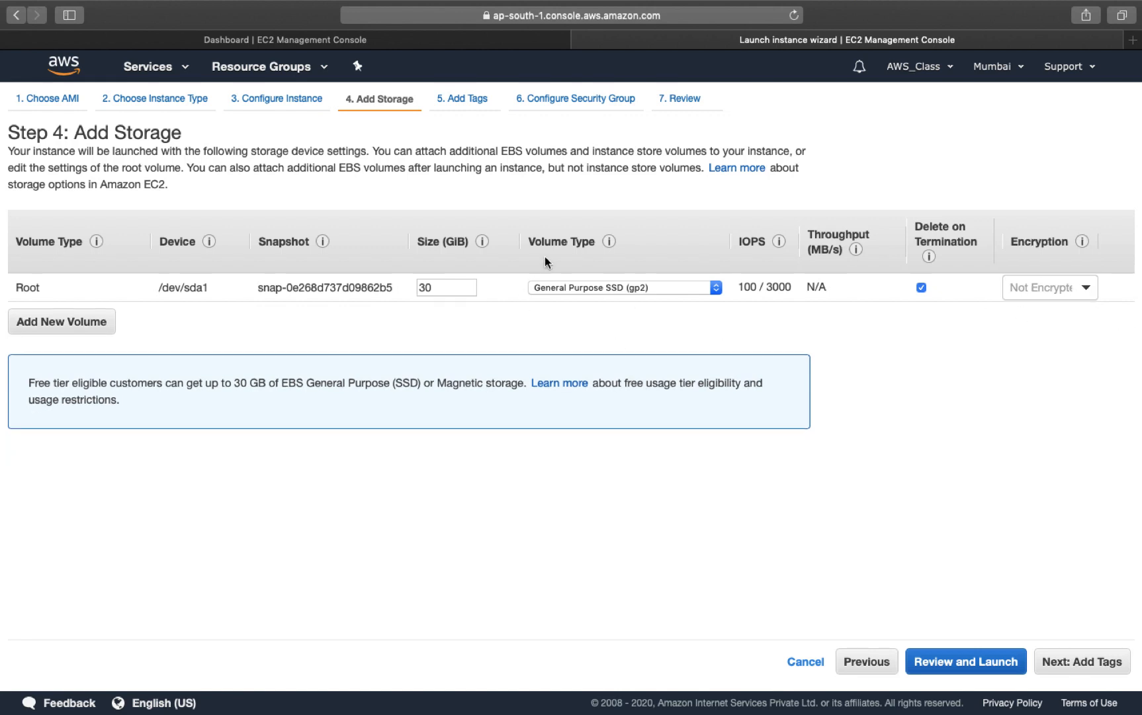
left_click(1087, 663)
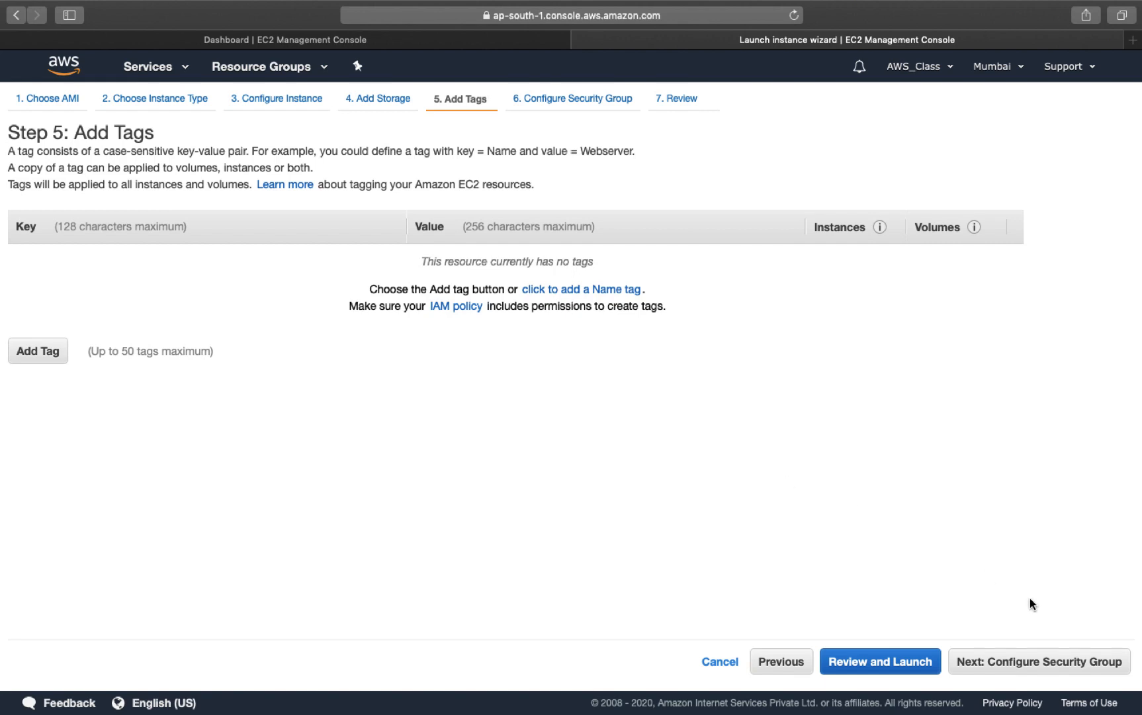
Step: Keep the launch-wizard-1 security group allowing RDP on port 3389 and proceed to the launch review
left_click(1053, 660)
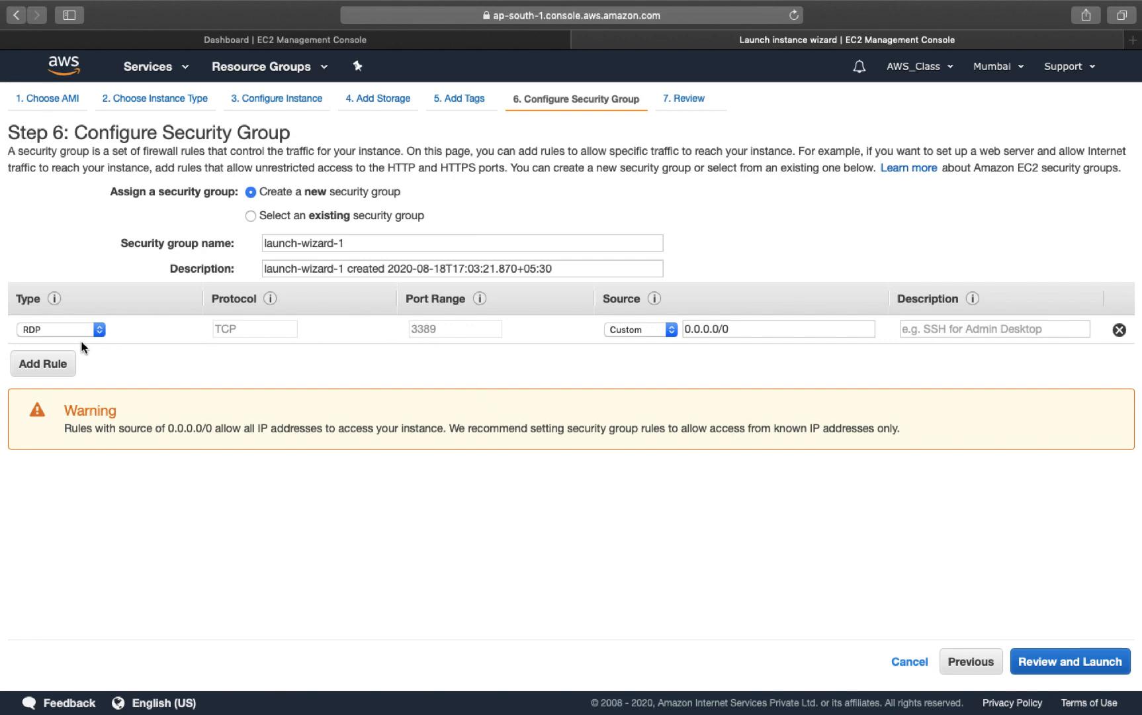
left_click(1104, 665)
Step: Create a new key pair named AWSKEYNEW and download its key file
left_click(1104, 661)
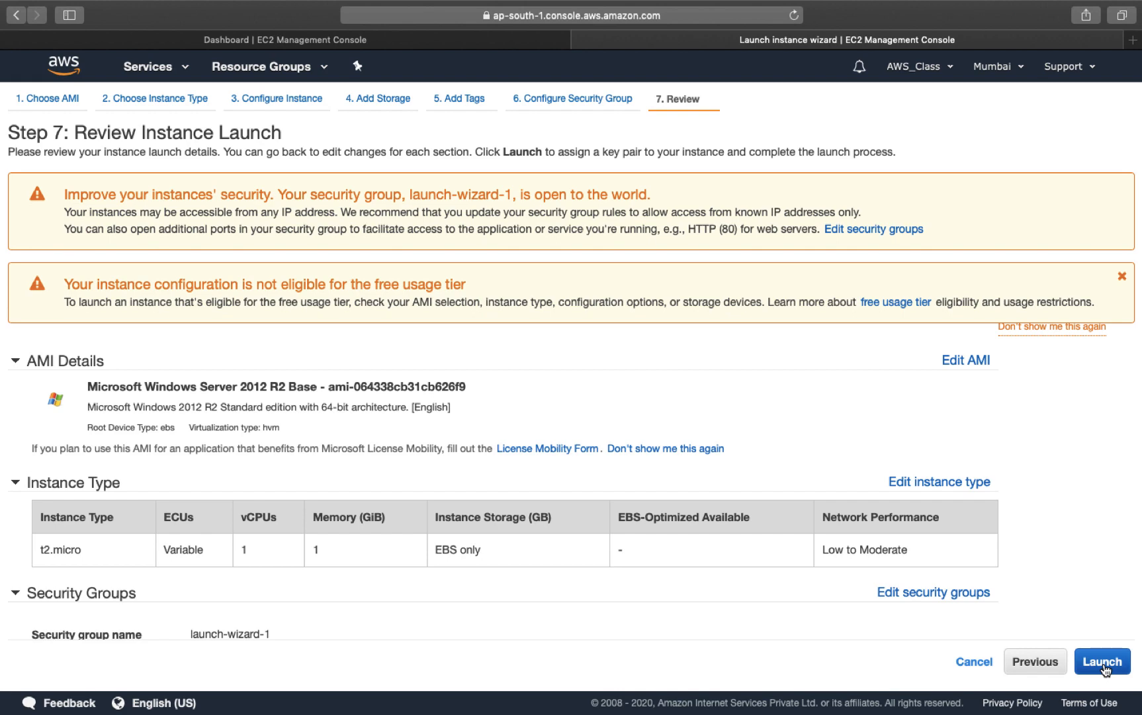
left_click(446, 410)
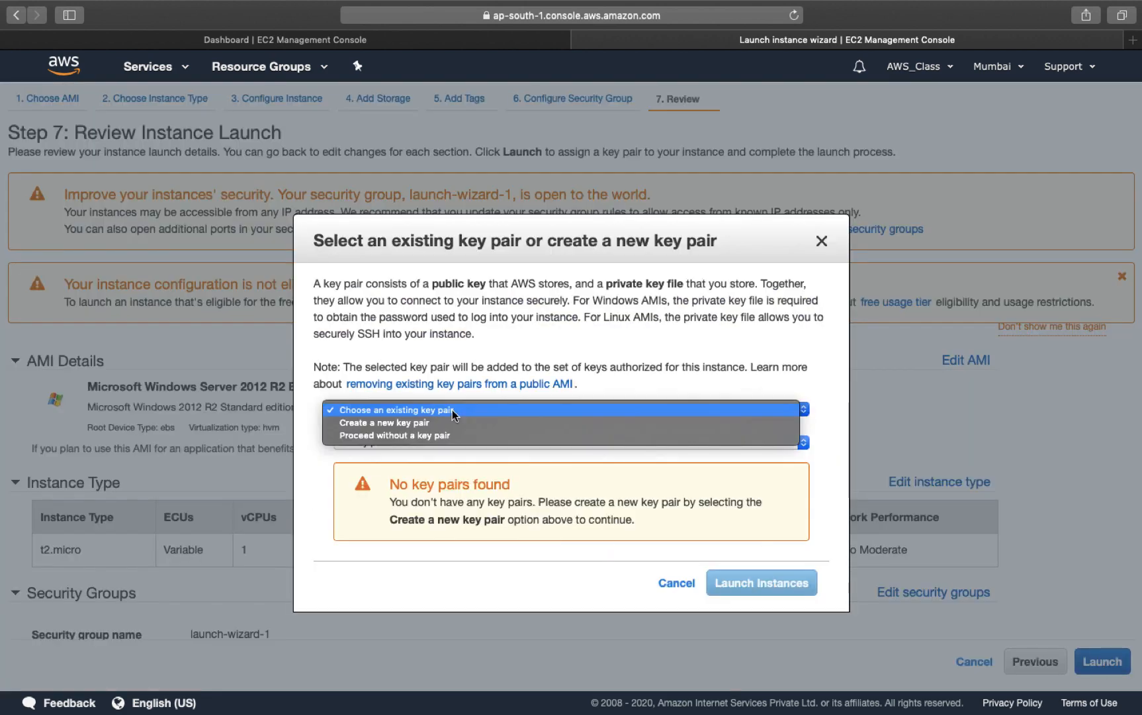
left_click(414, 420)
left_click(419, 431)
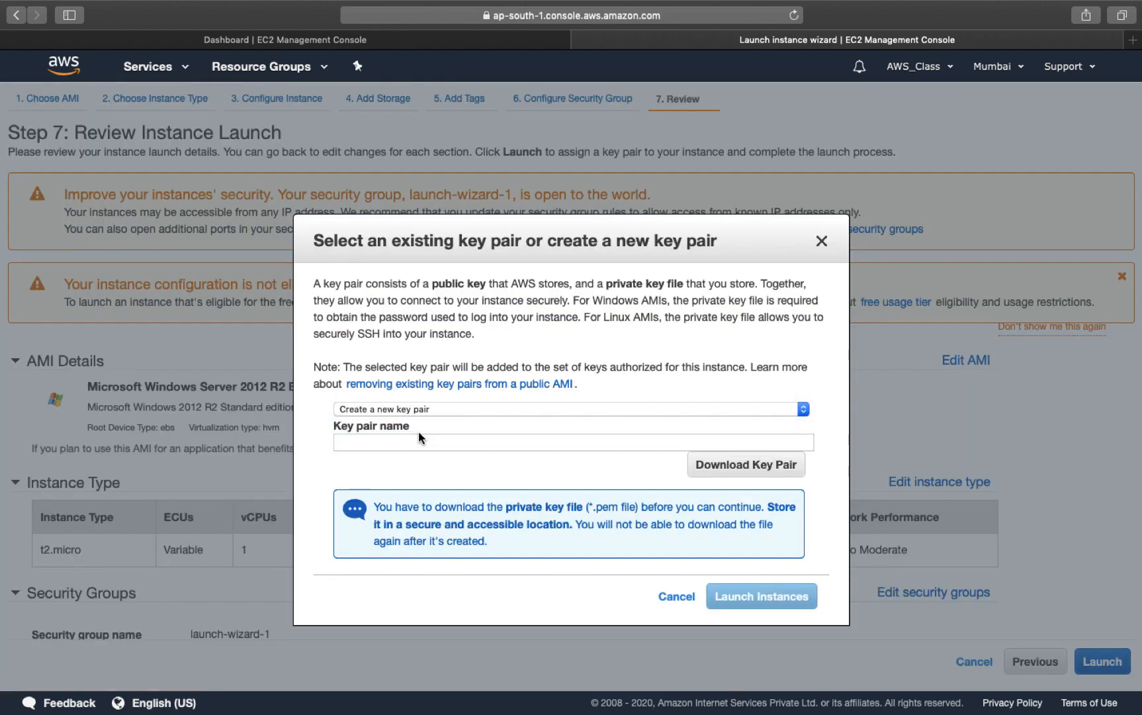
left_click(393, 443)
type("SAAWS")
key("BackSpace")
key("BackSpace")
key("BackSpace")
key("BackSpace")
key("BackSpace")
type("AWSKEY")
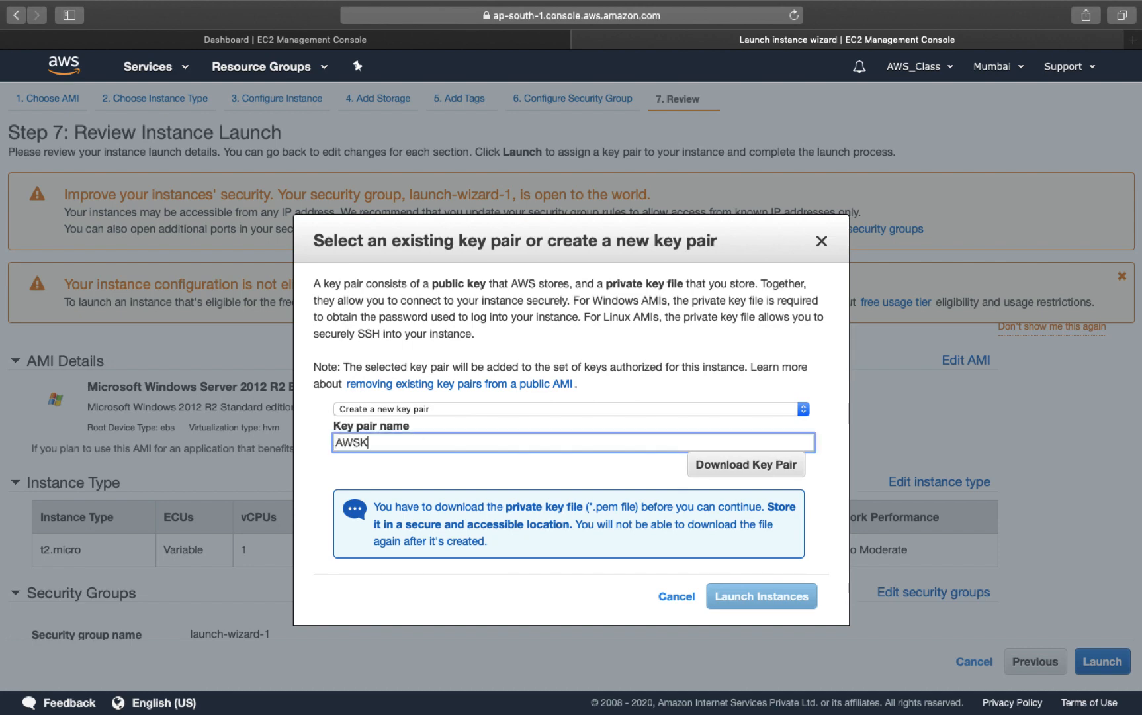
left_click(755, 468)
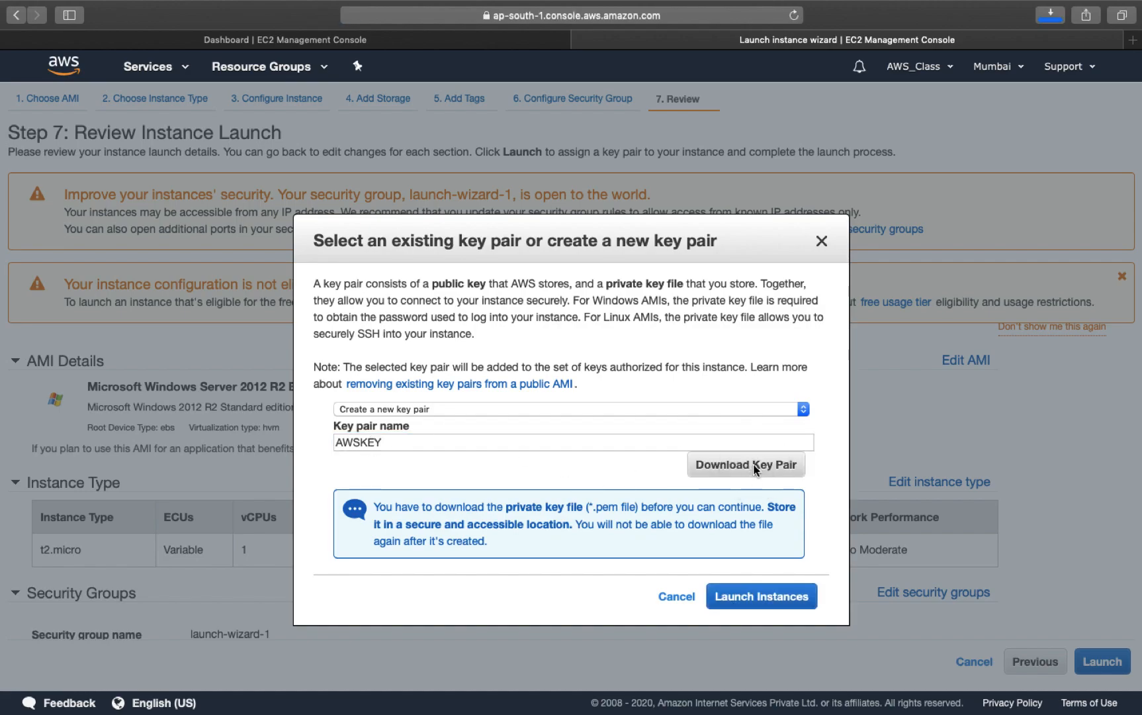
Step: Launch the t2.micro instance with the new key pair and go to the instances list
key("ctrl+Left")
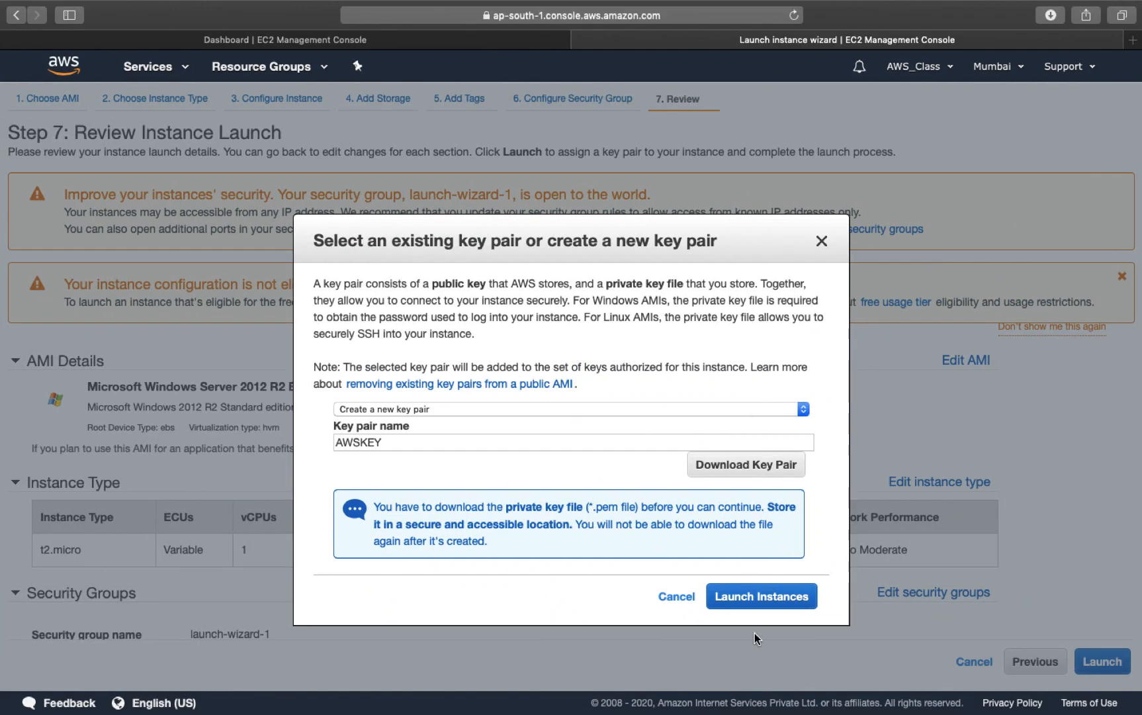
left_click(868, 596)
left_click(1081, 652)
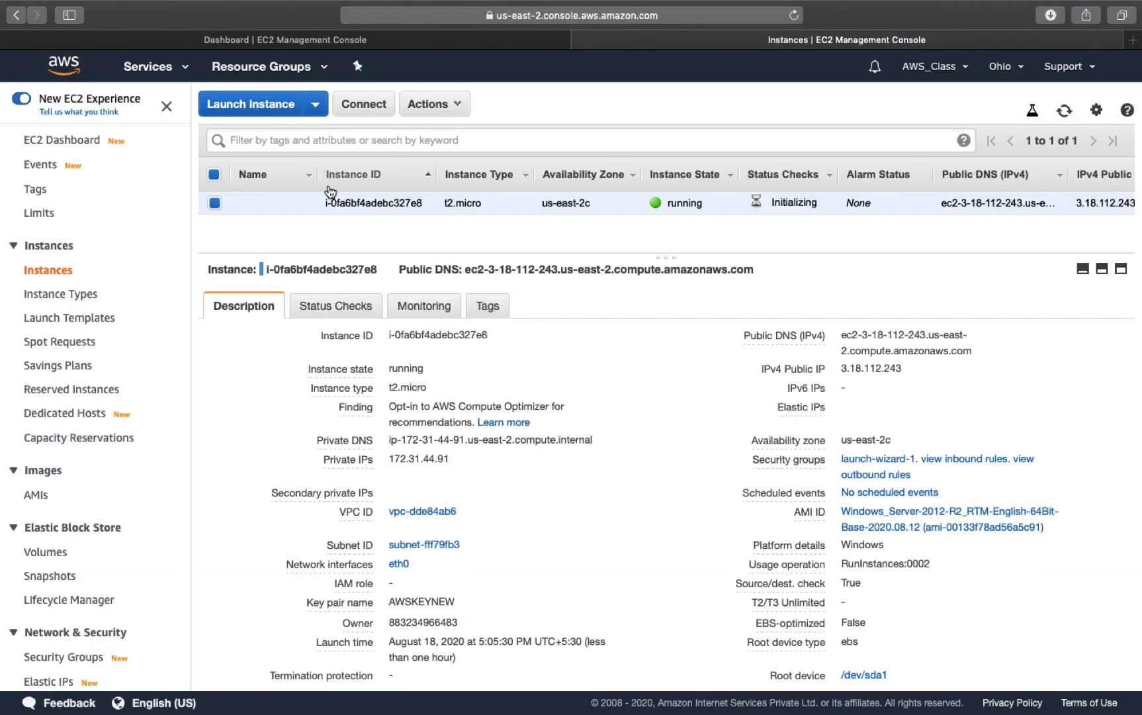
Step: Name the new running instance TEST-VM, refresh the instance list, and switch to the desktop
left_click(304, 204)
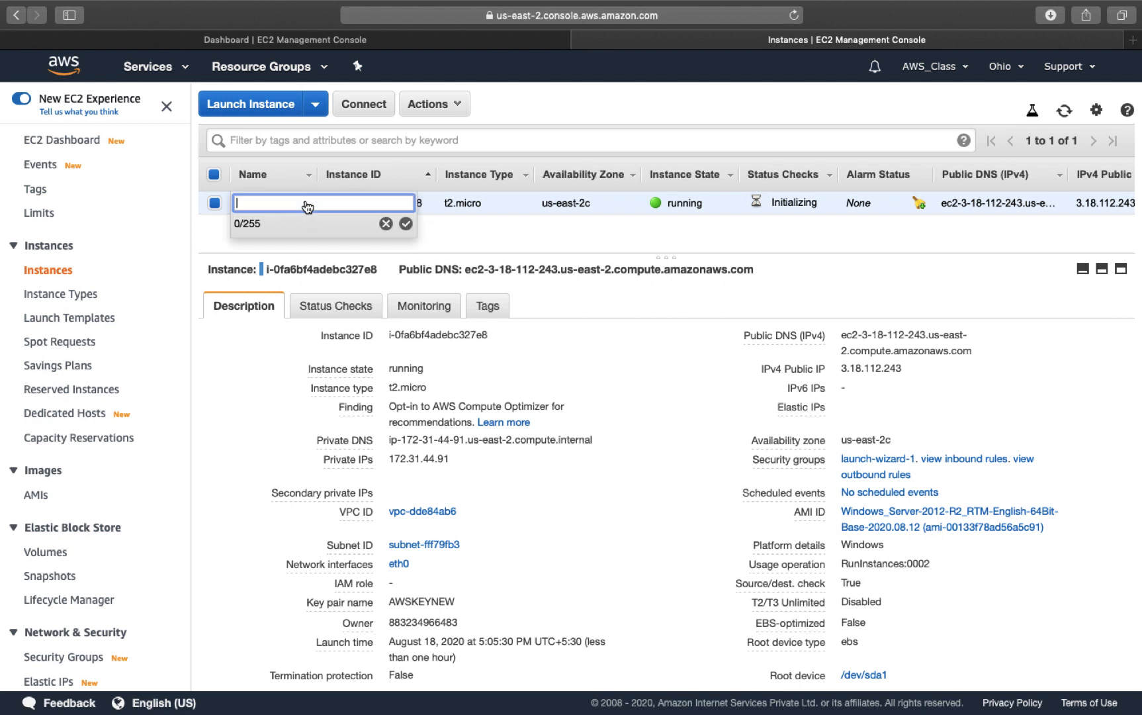
type("TEST-VM")
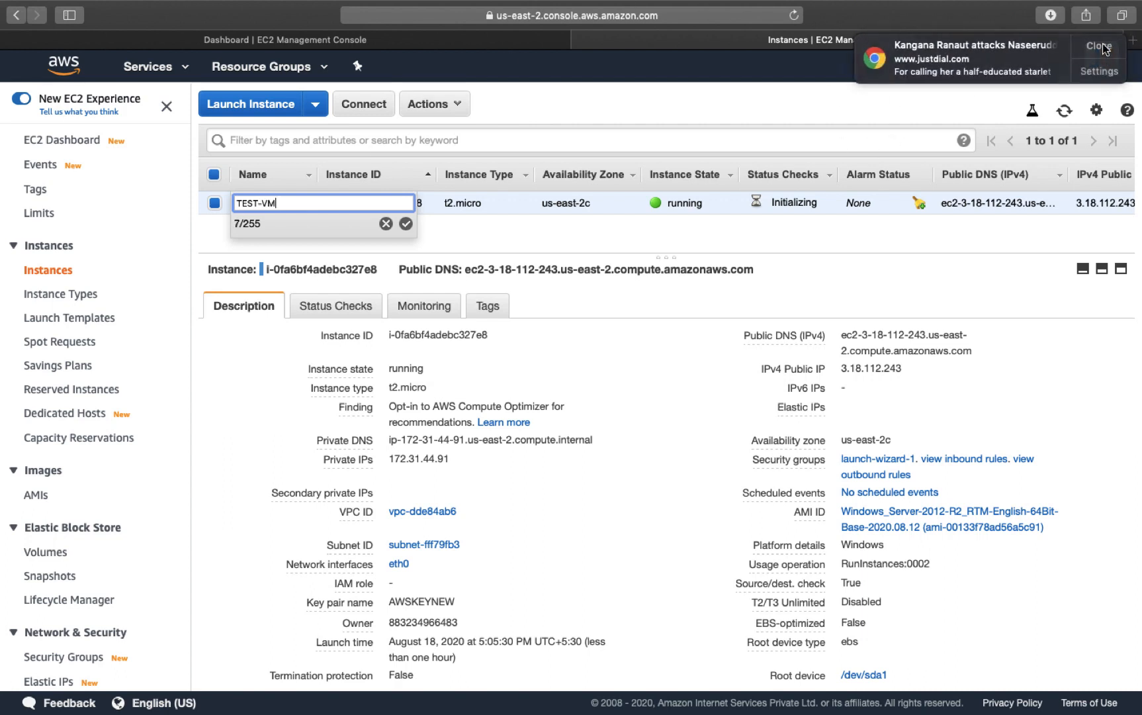
left_click(1102, 47)
left_click(406, 223)
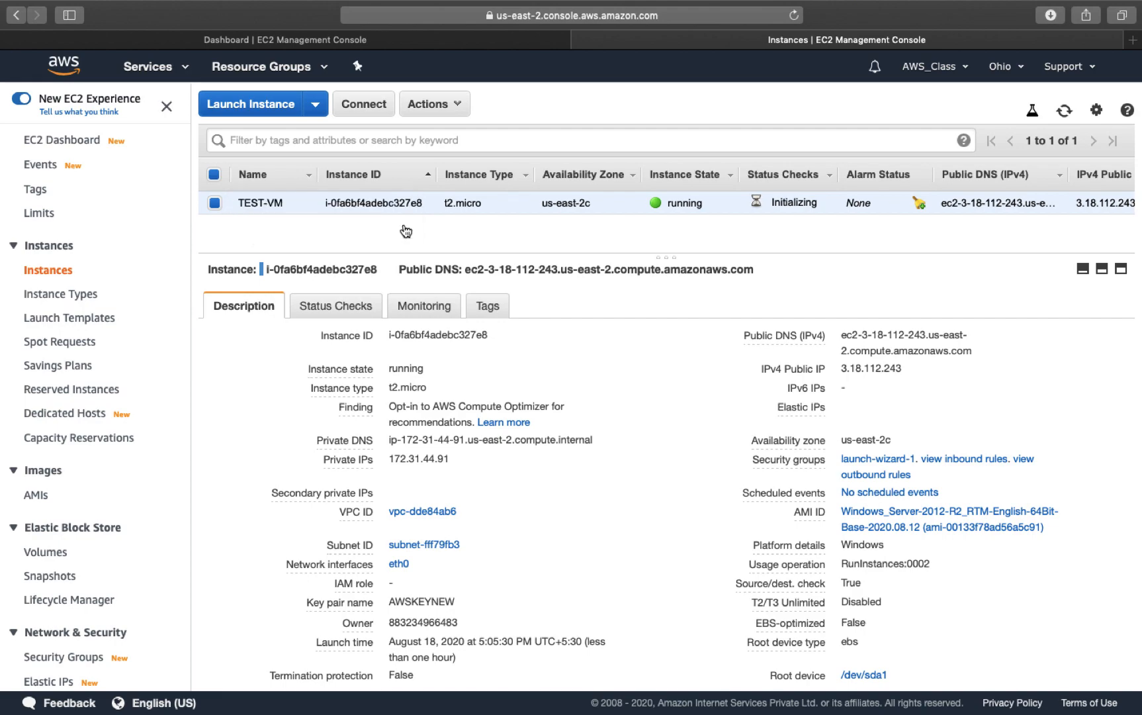
left_click(1065, 111)
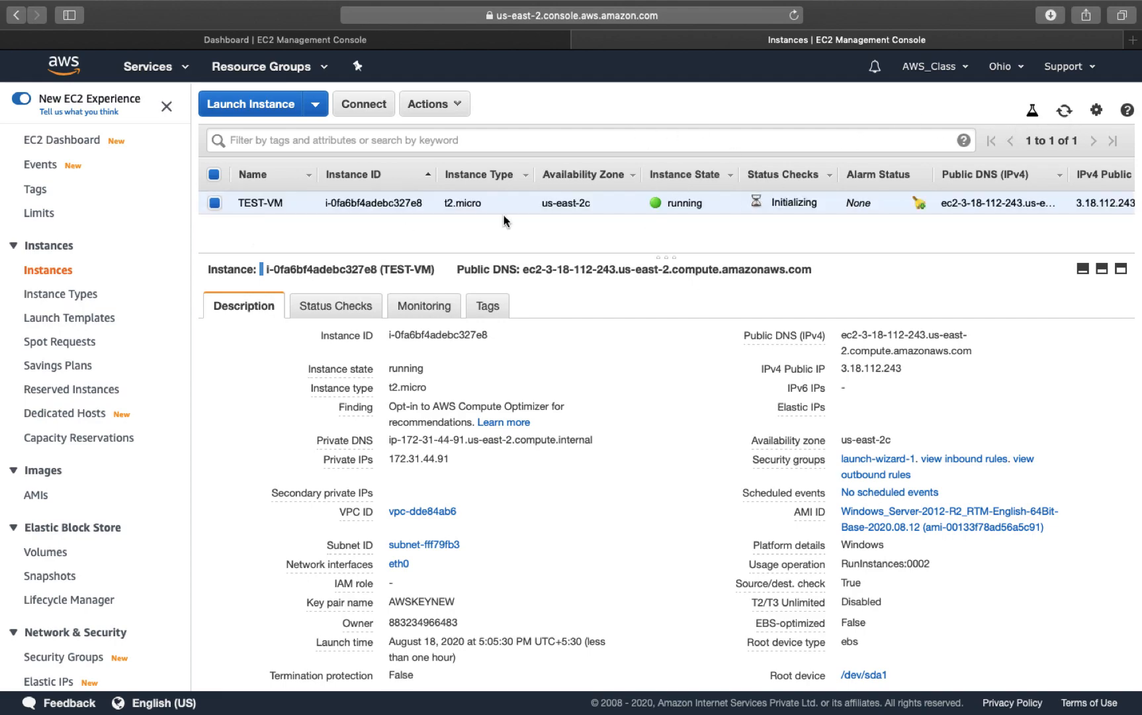
key("ctrl+Left")
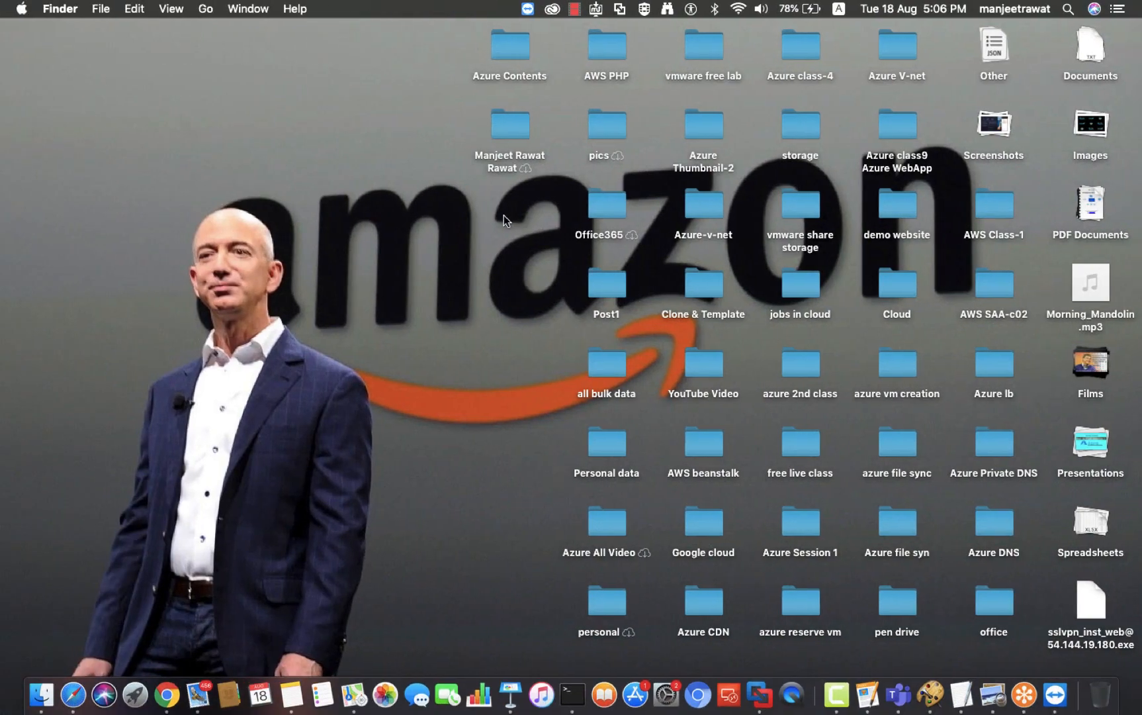
Step: Copy AWSKEYNEW.pem.txt from the Downloads folder and paste it onto the Mac desktop
key("ctrl+Right")
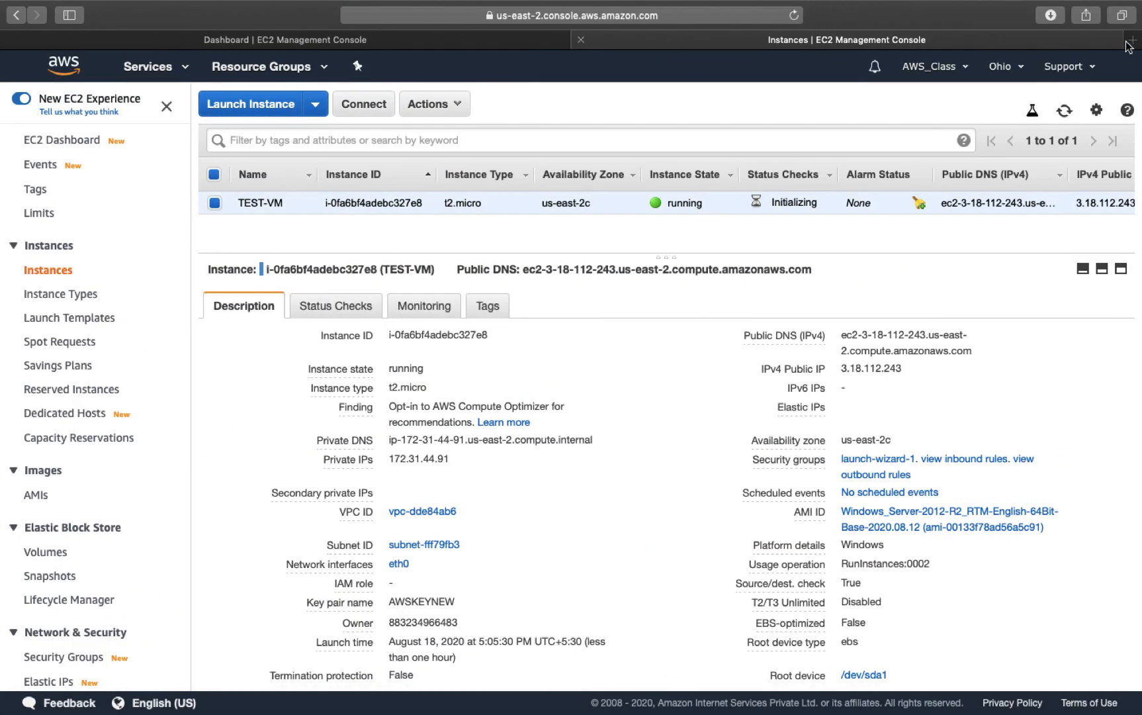
left_click(1050, 16)
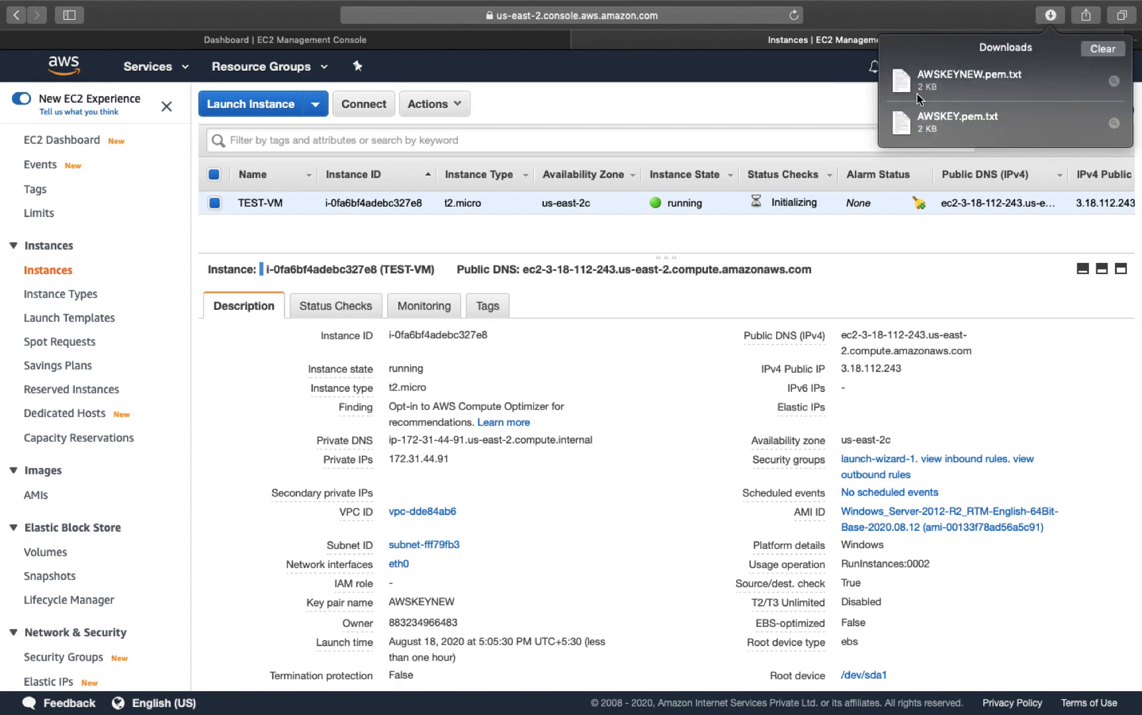
left_click(1114, 82)
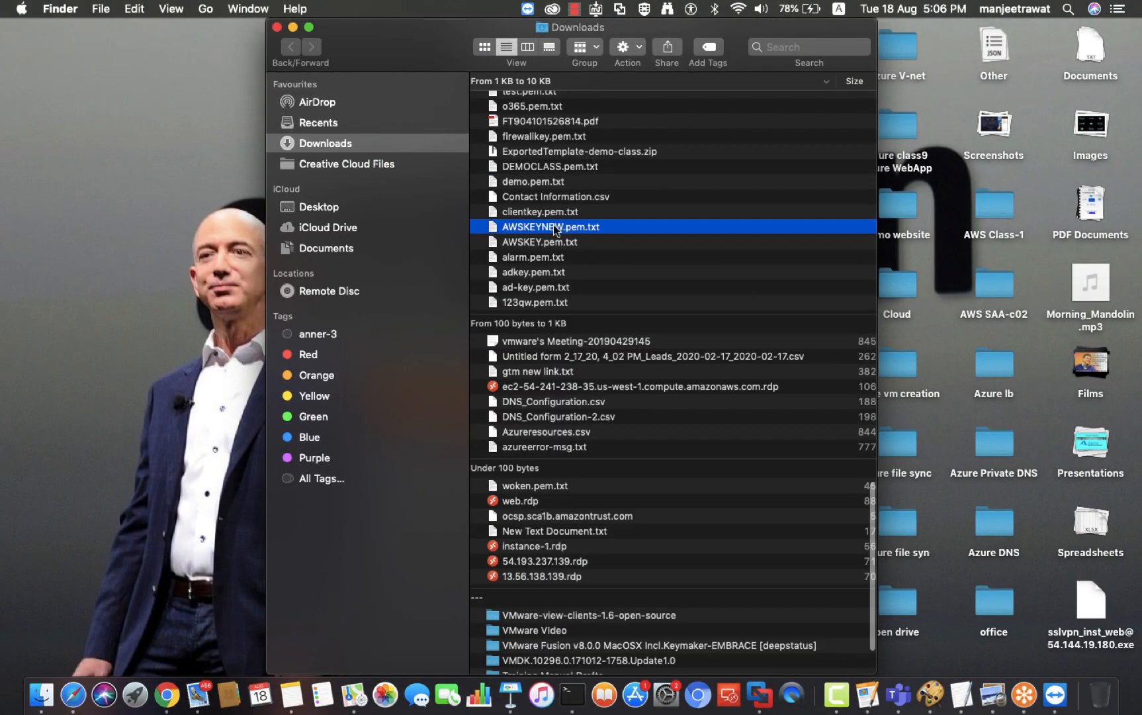
right_click(555, 230)
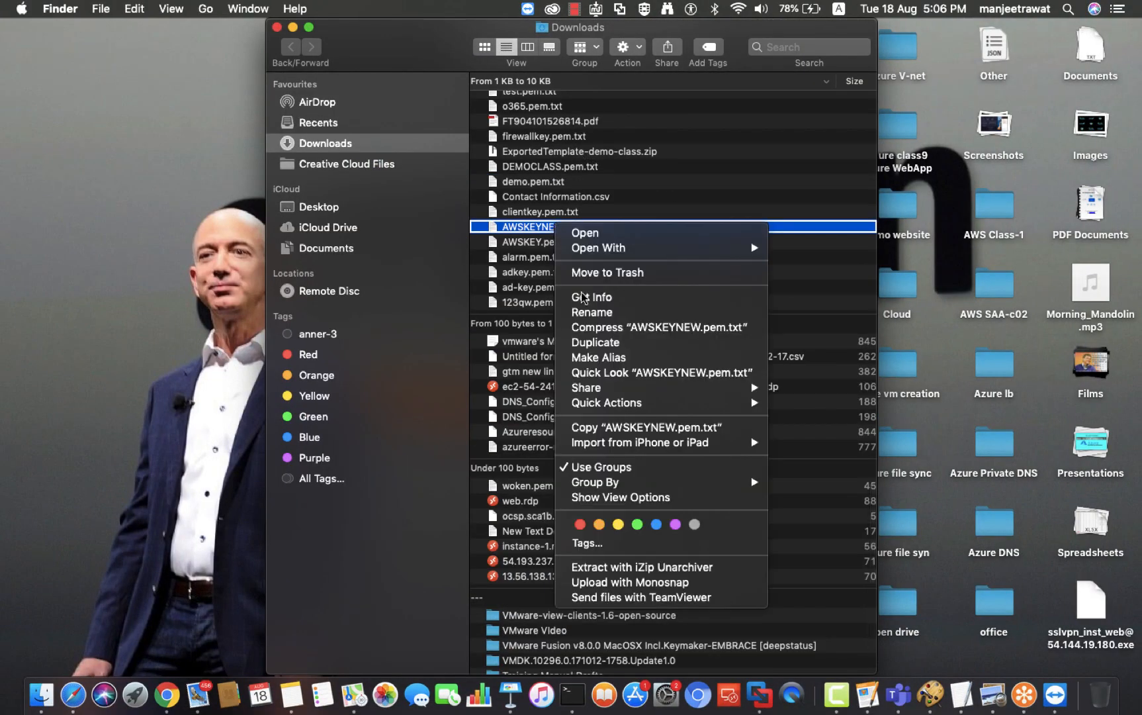
left_click(599, 427)
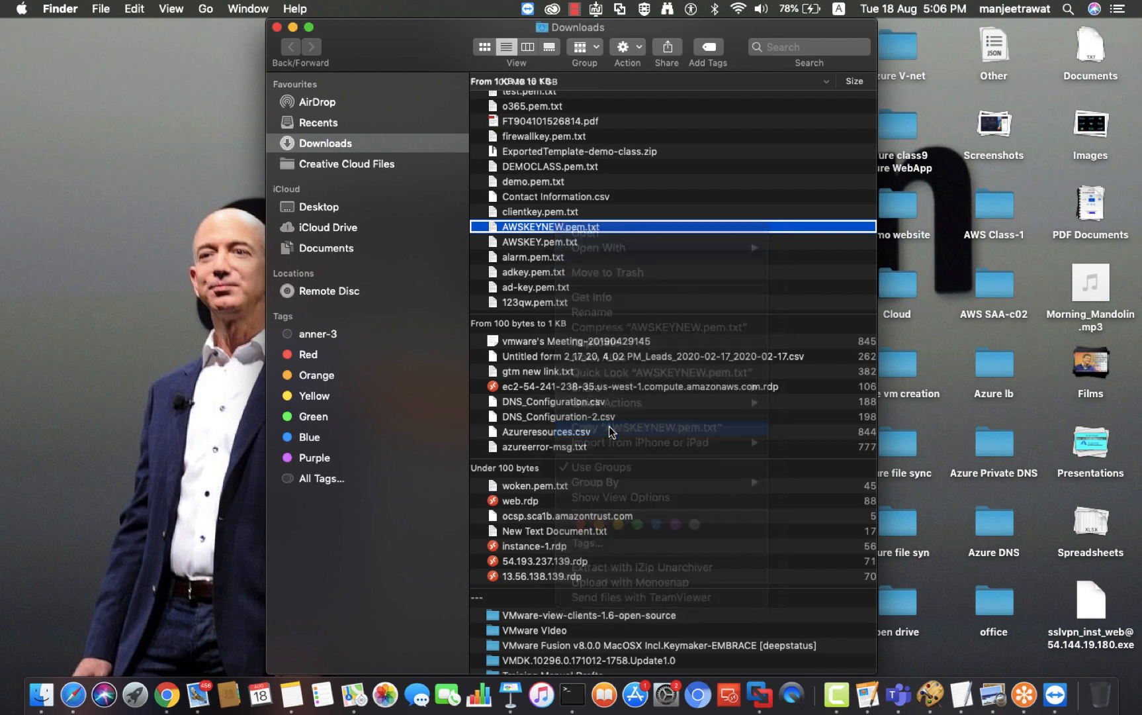
left_click(275, 28)
right_click(104, 145)
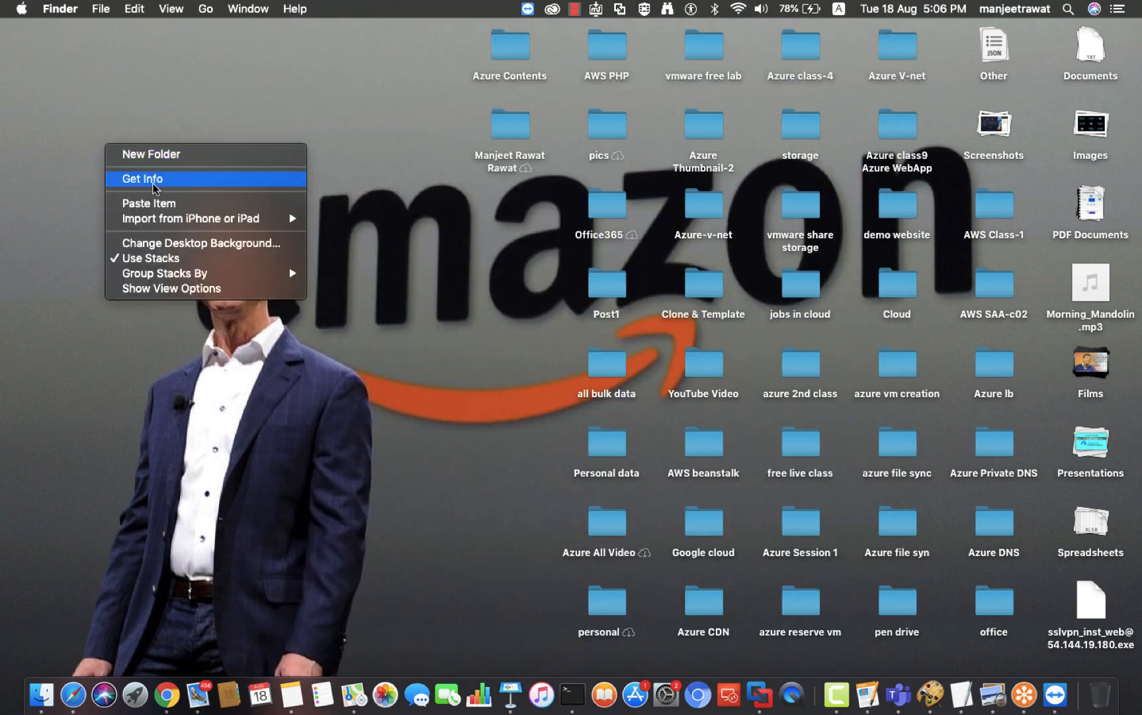
left_click(146, 205)
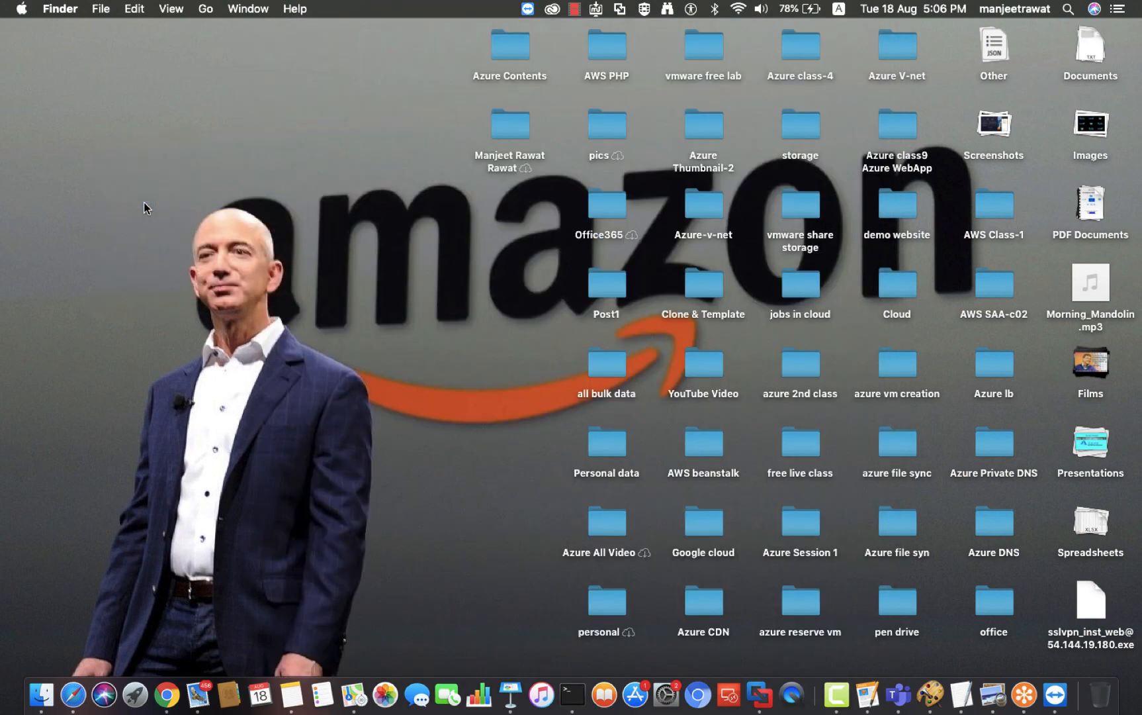
Step: Back in the EC2 console, clear Safari's downloads list
key("ctrl+Right")
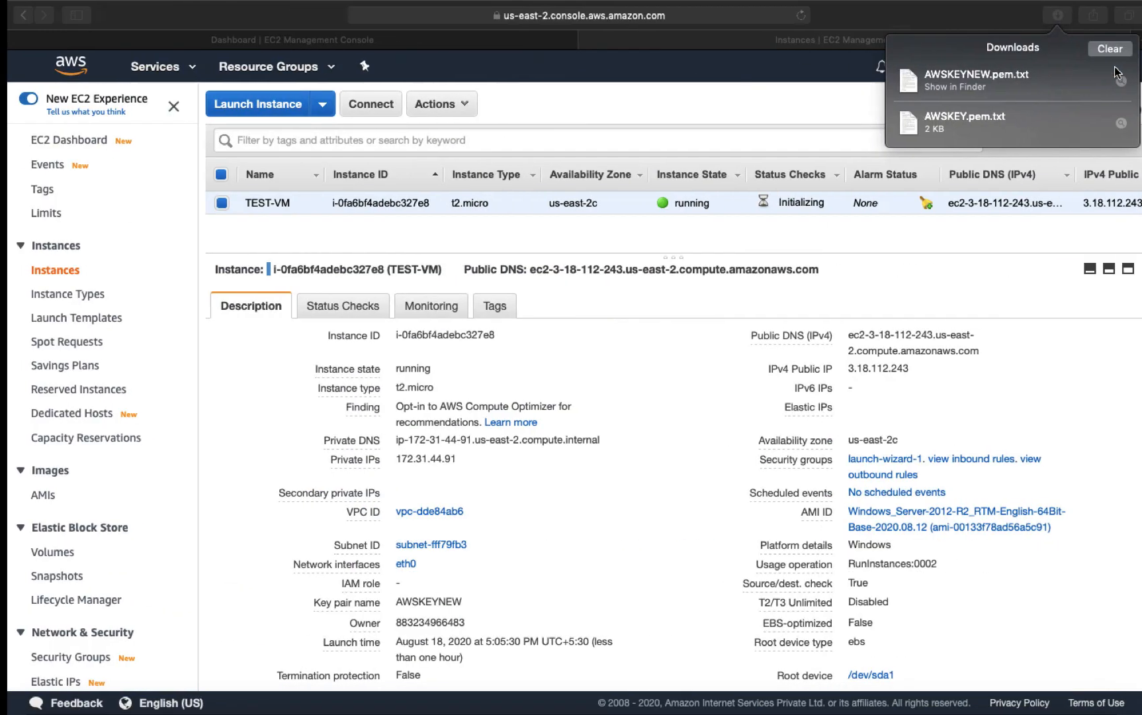
left_click(1117, 55)
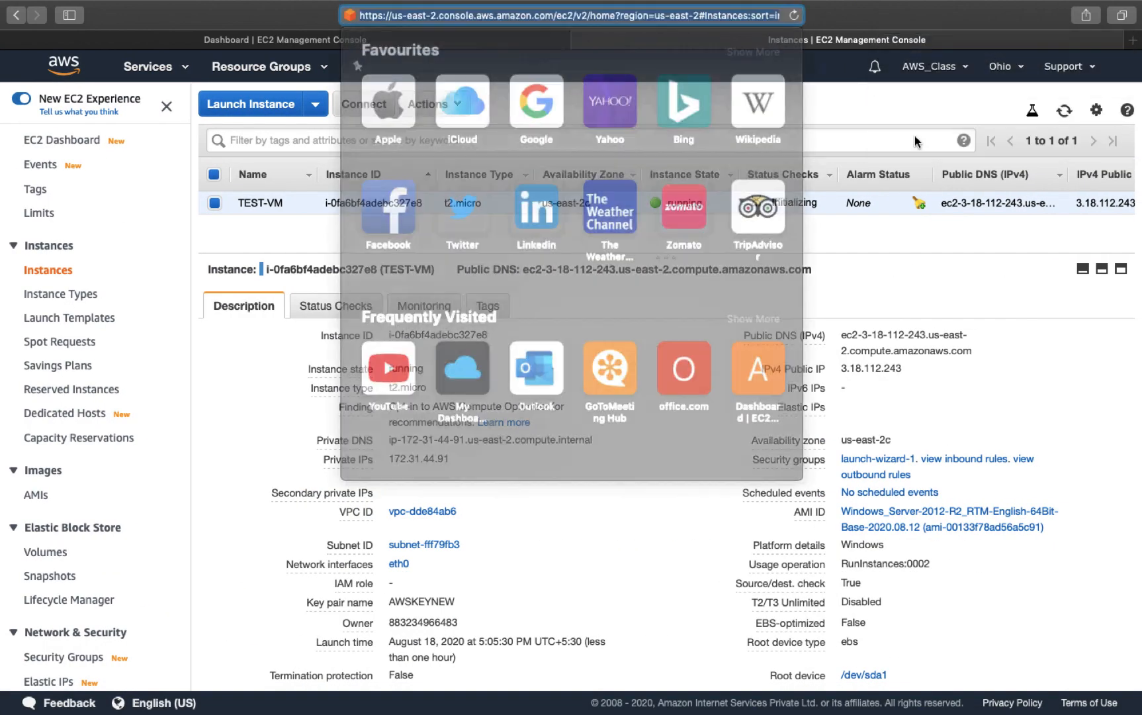
left_click(1064, 112)
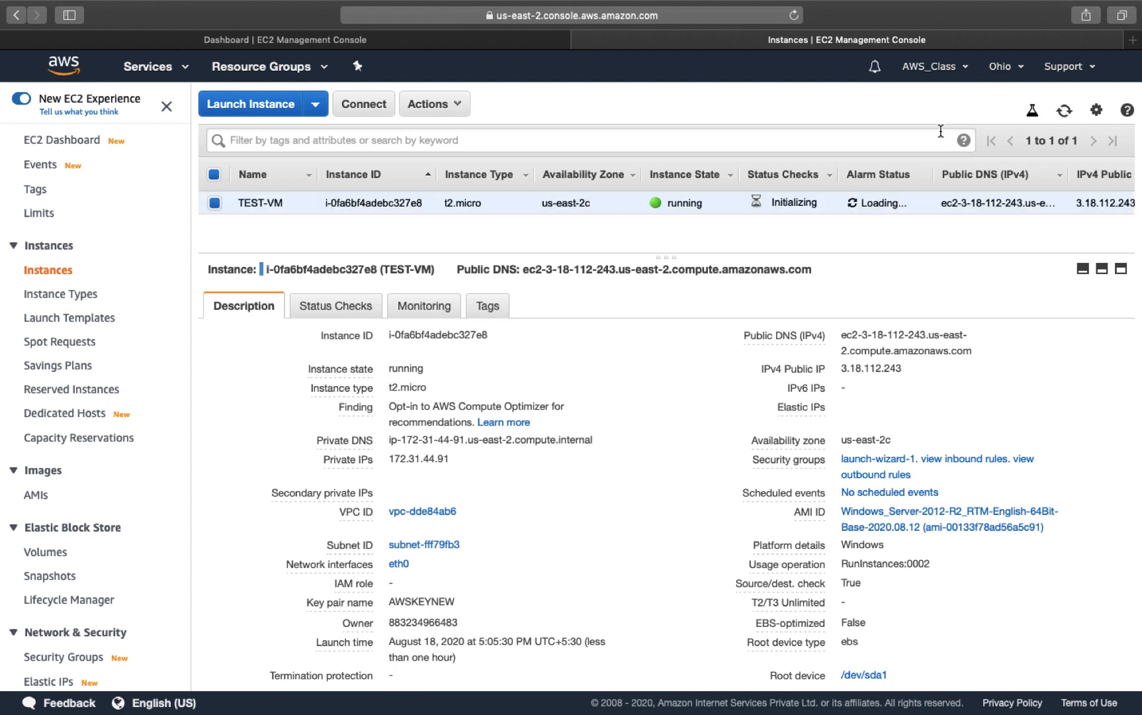
Step: Refresh the instance list repeatedly until TEST-VM is ready, then open its Connect dialog
left_click(1065, 113)
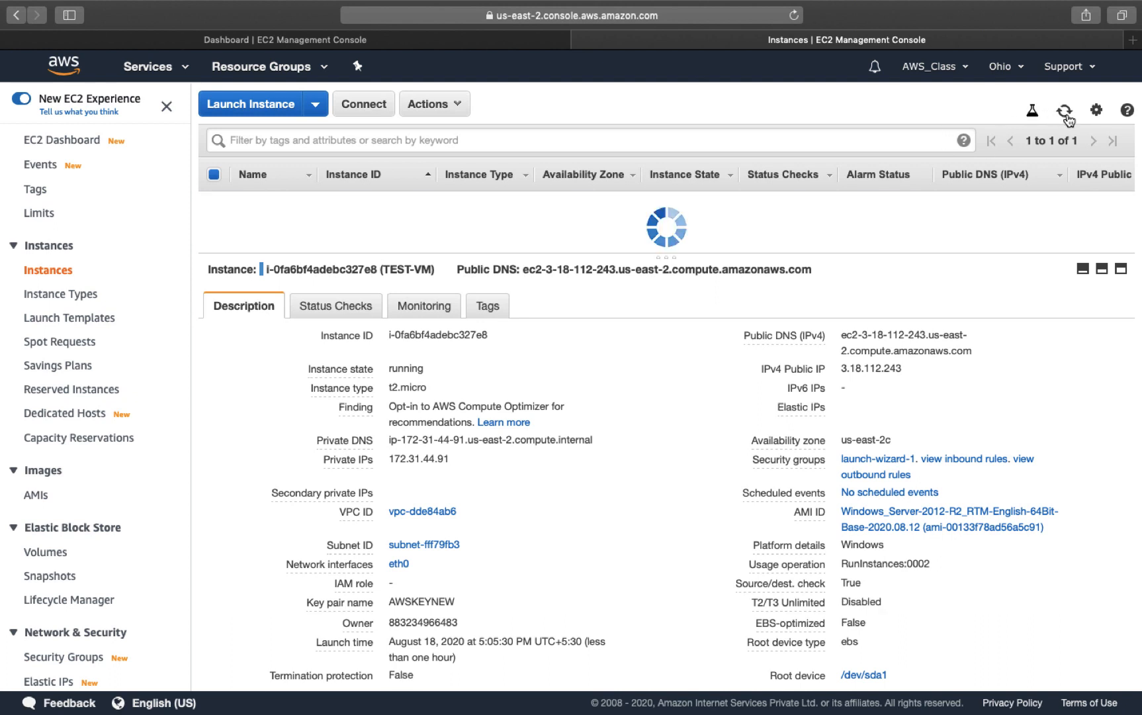
left_click(1064, 113)
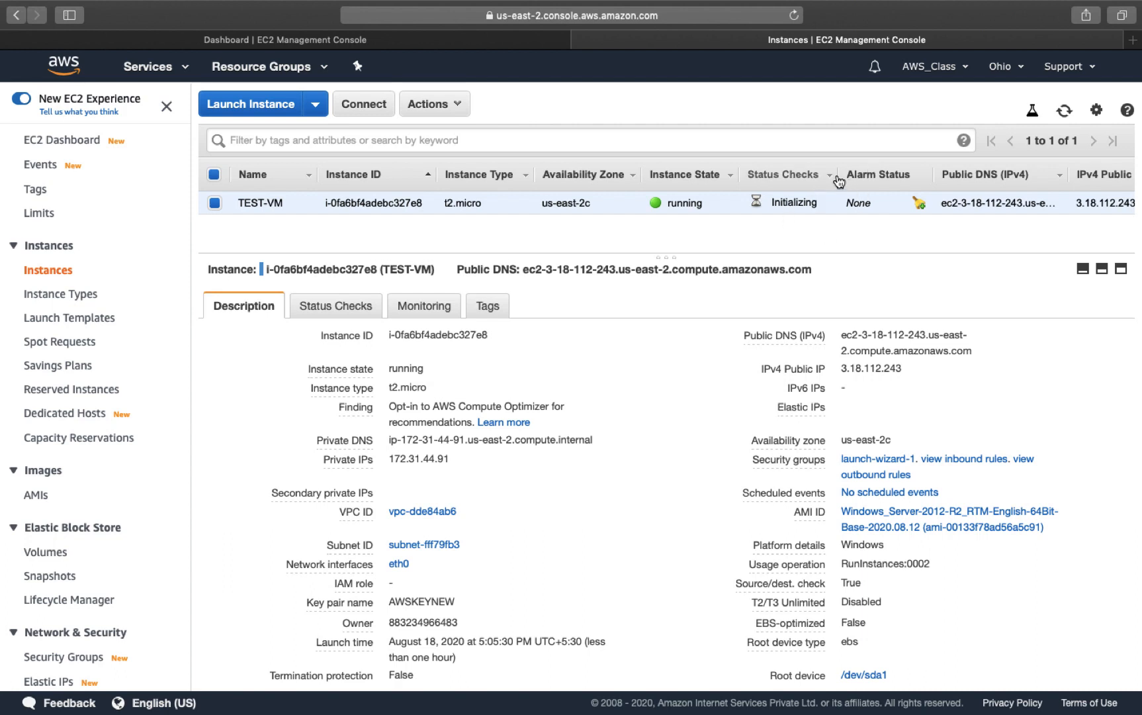
left_click(1066, 113)
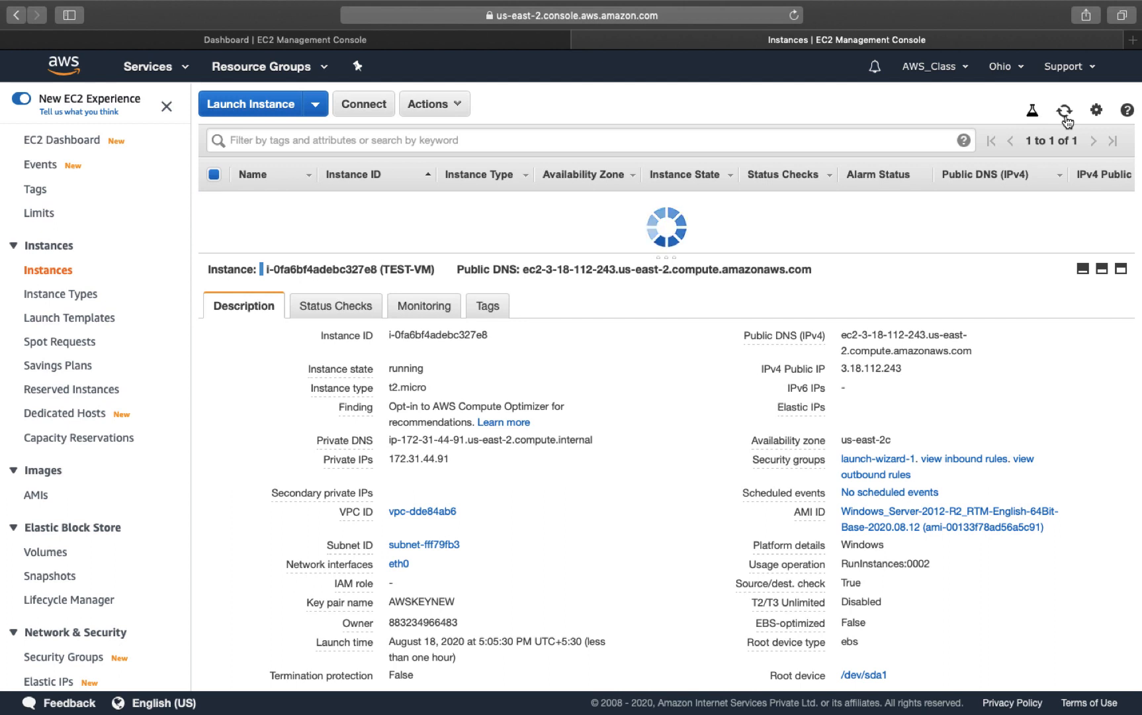
left_click(1066, 113)
left_click(1066, 114)
left_click(1065, 114)
left_click(1066, 114)
left_click(1066, 114)
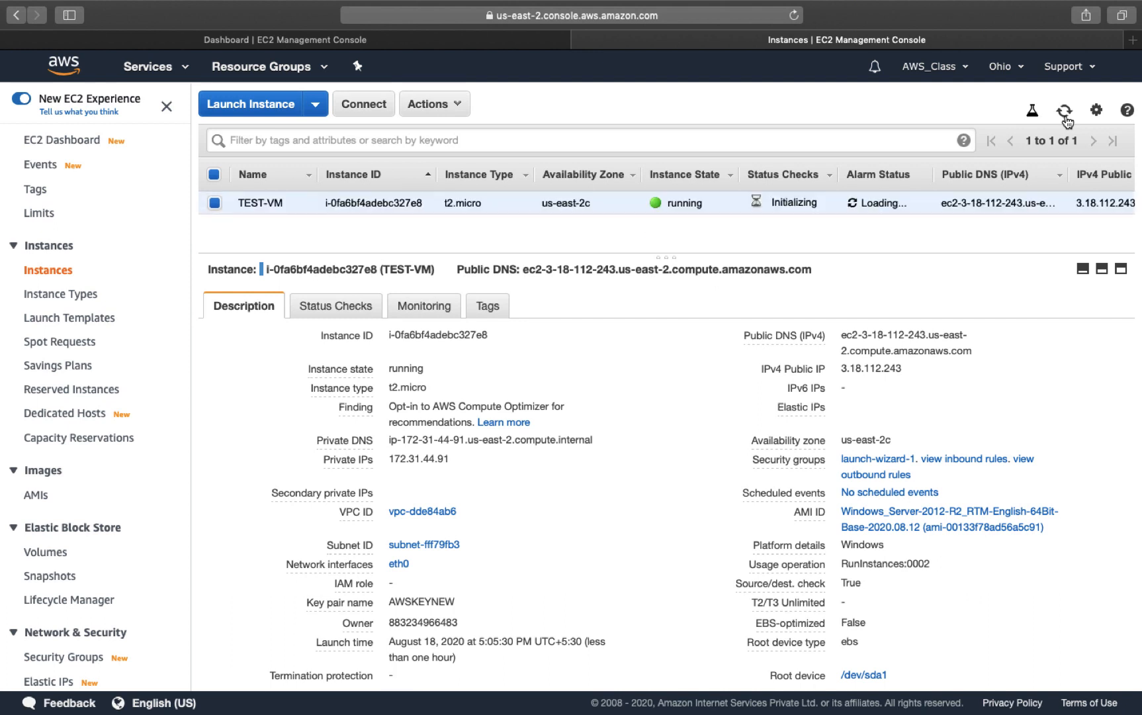
left_click(1065, 113)
left_click(1066, 114)
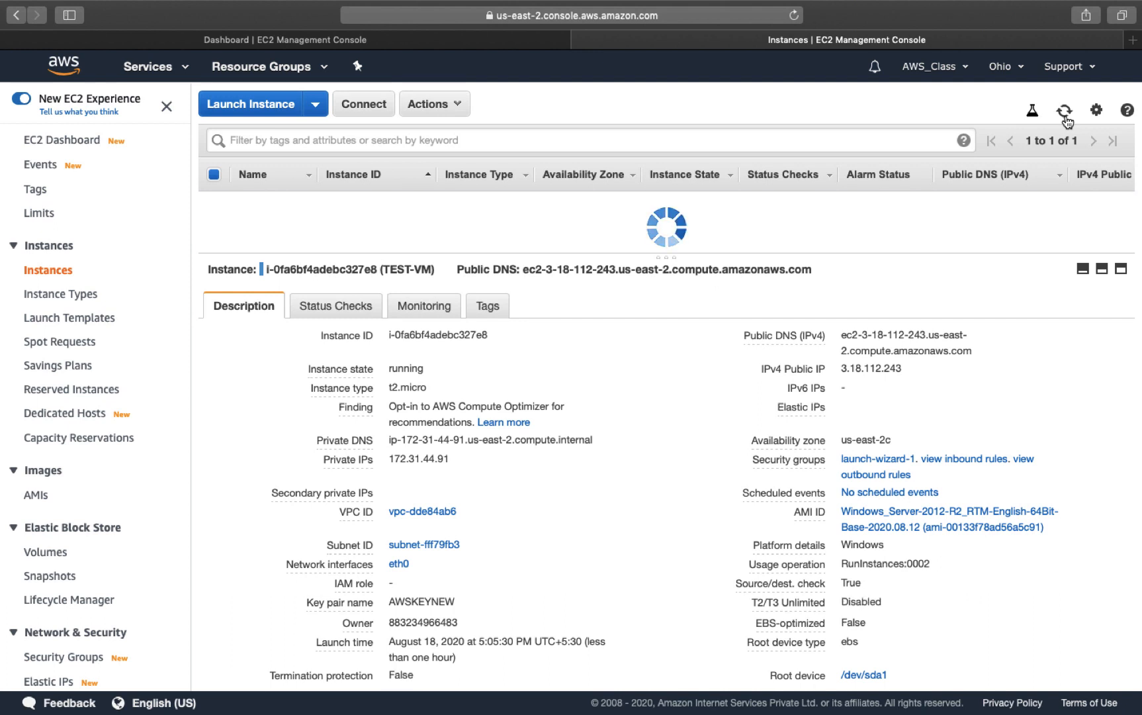
left_click(1066, 115)
left_click(1065, 114)
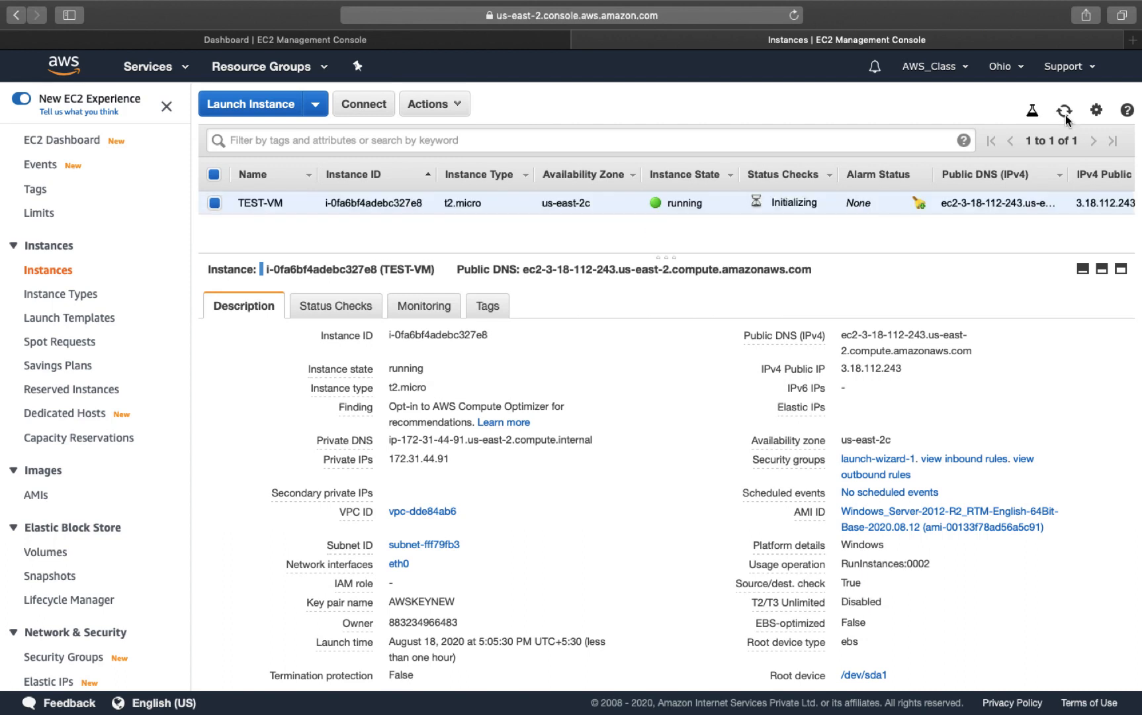
left_click(1066, 114)
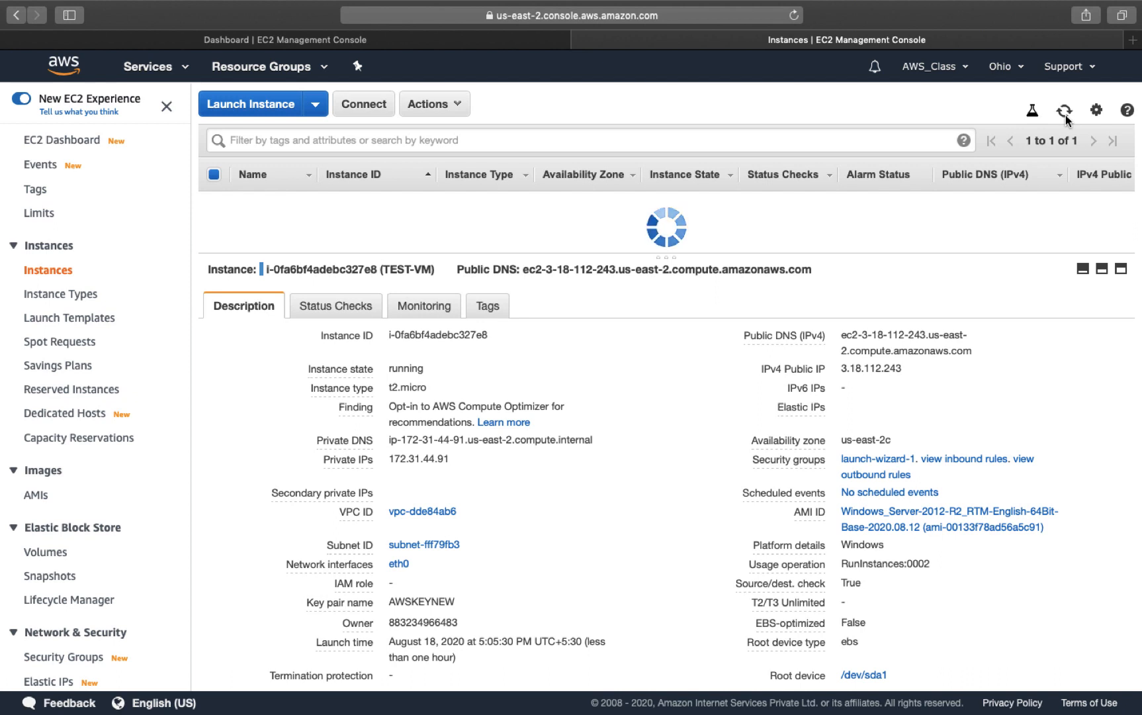
left_click(1066, 114)
left_click(1066, 115)
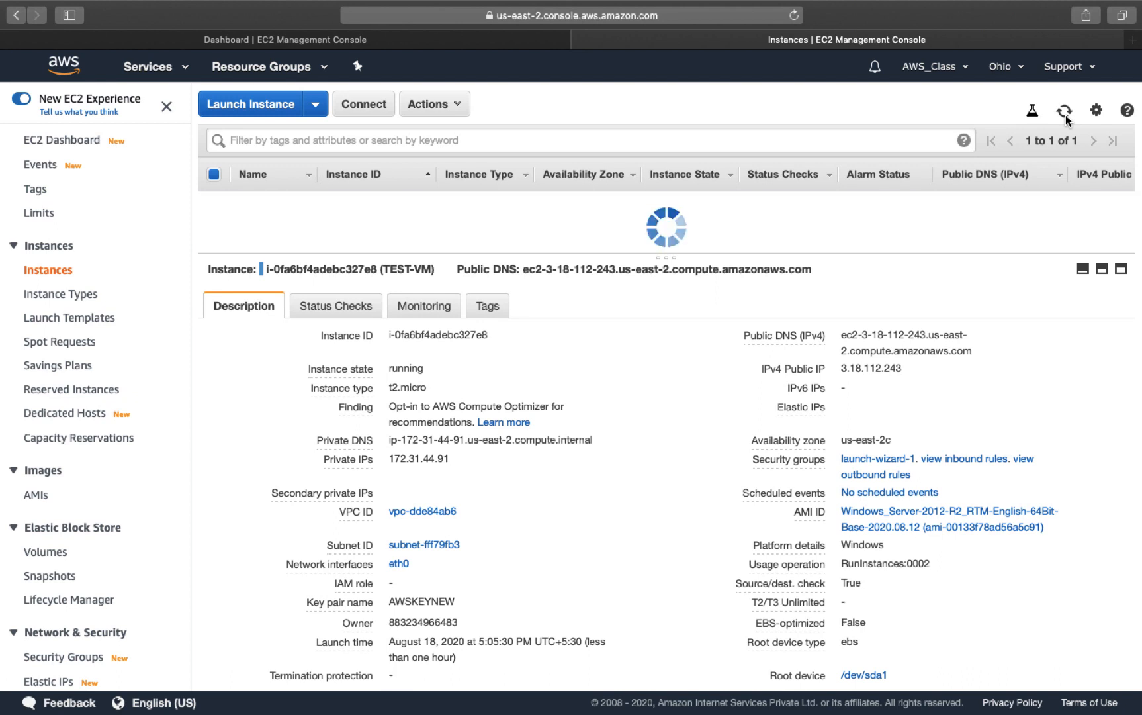
left_click(1064, 109)
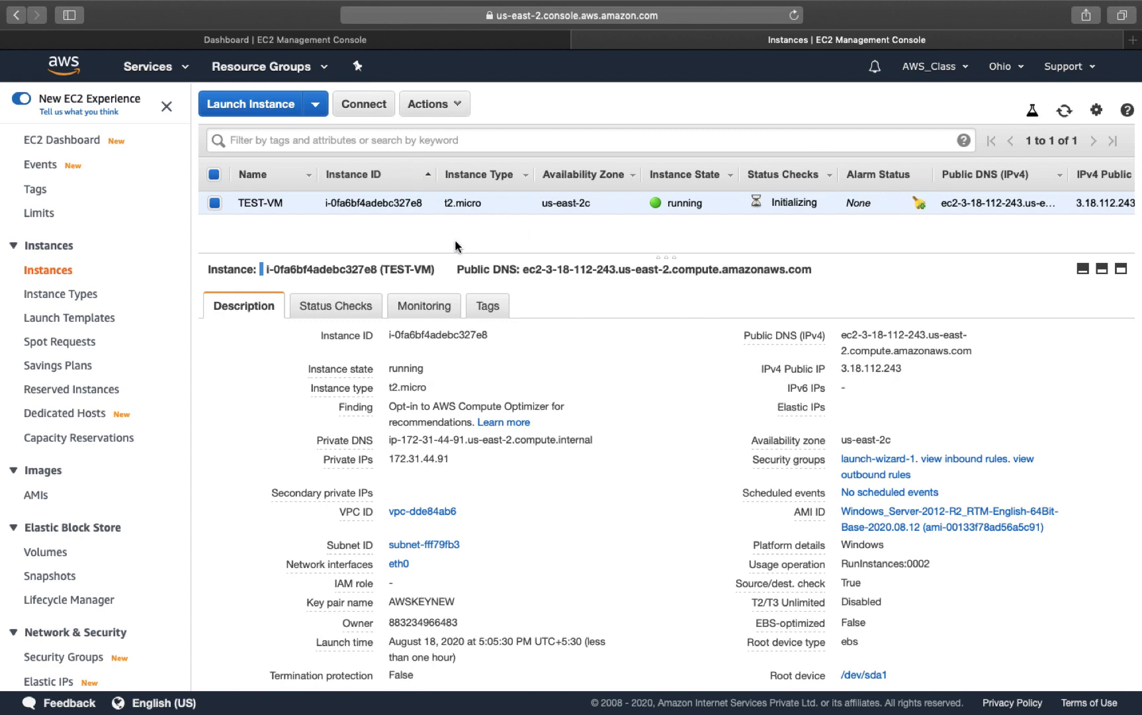
left_click(361, 112)
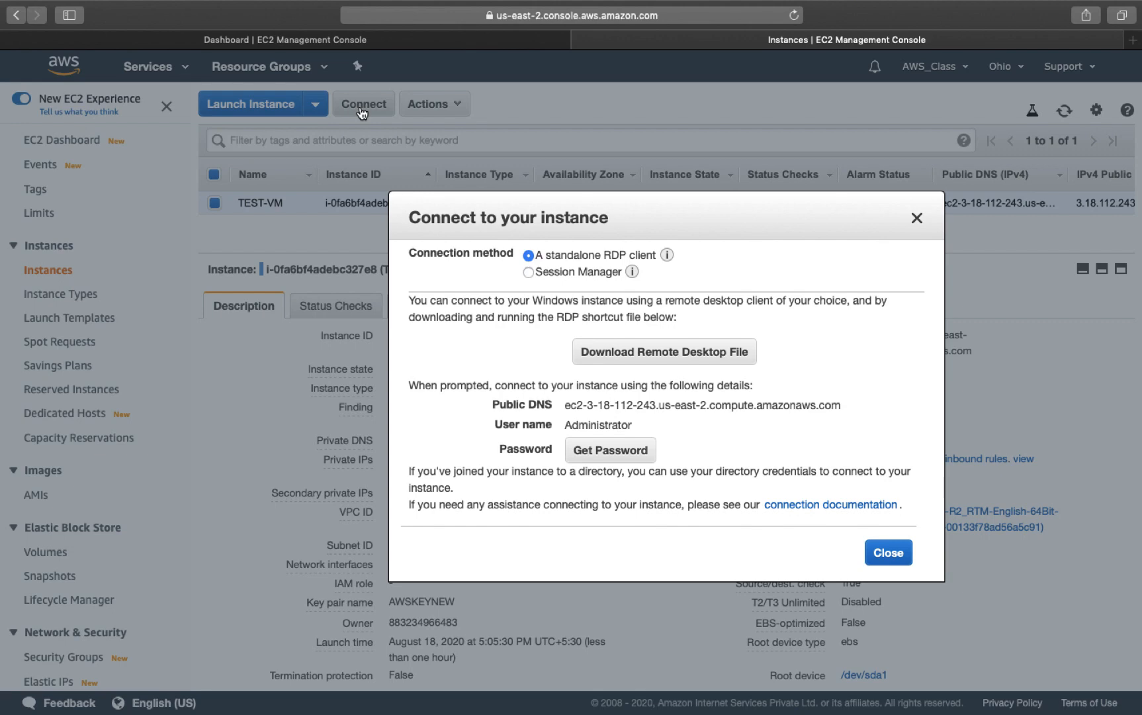
Step: Decrypt TEST-VM's Administrator password using the AWSKEYNEW.pem.txt key file and copy it
left_click(614, 457)
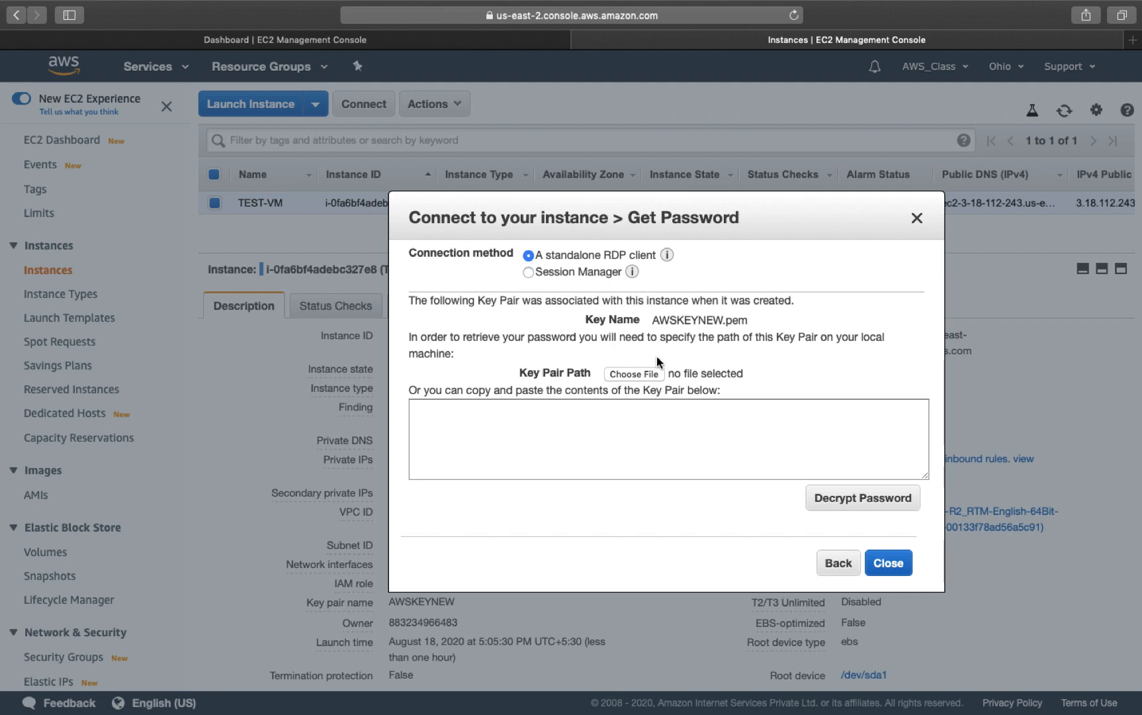
left_click(636, 376)
left_click(799, 65)
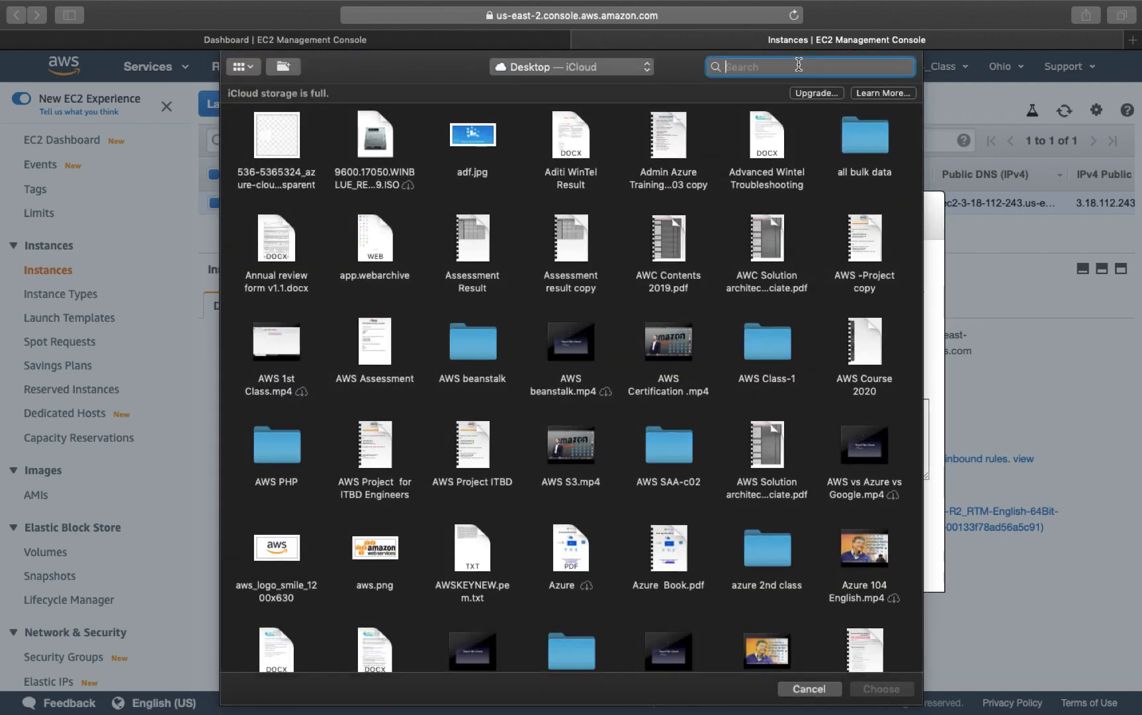
type("AWS")
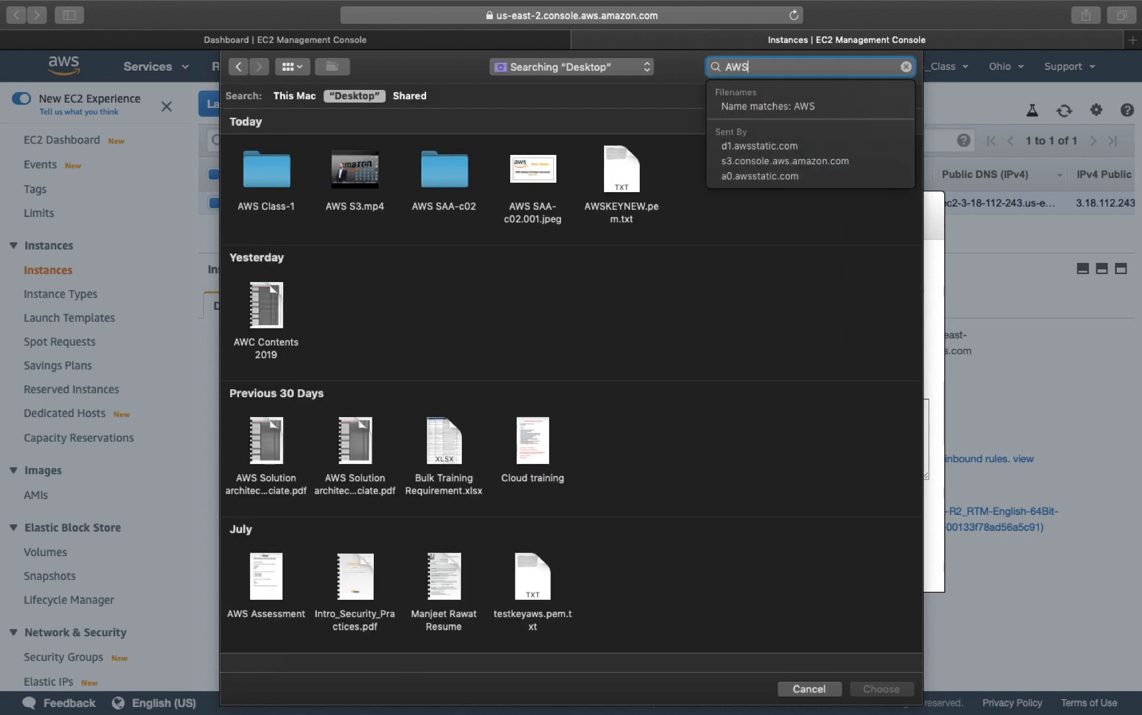
left_click(622, 173)
left_click(887, 692)
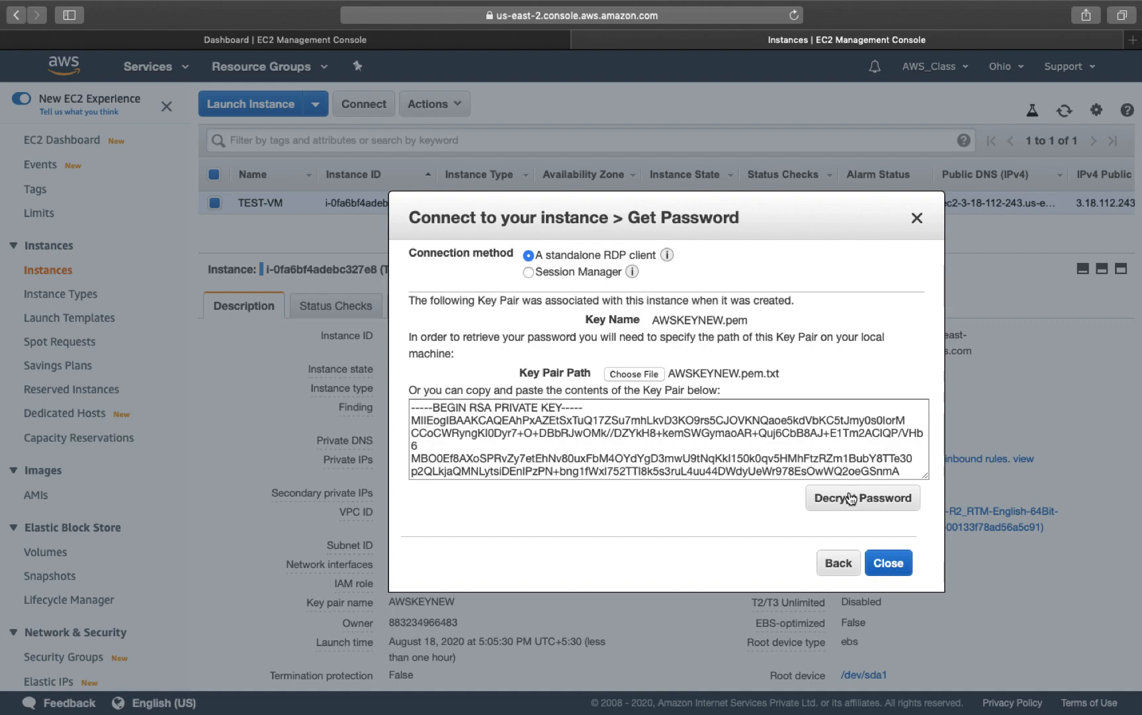
left_click(861, 505)
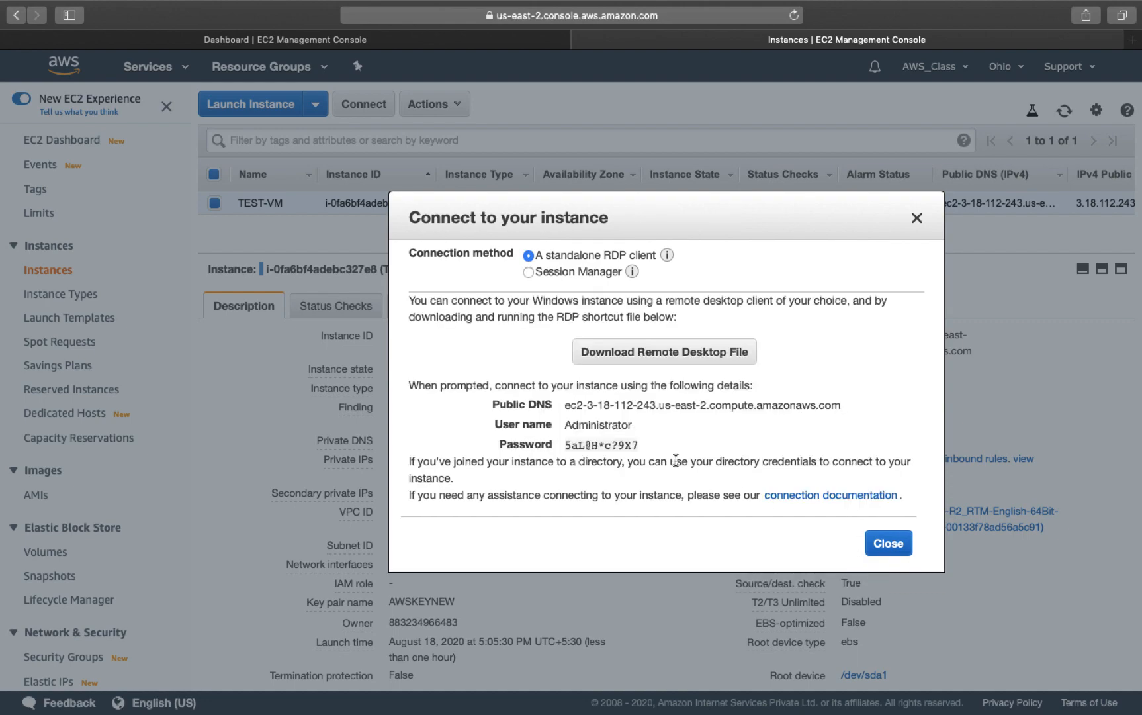
left_click(648, 446)
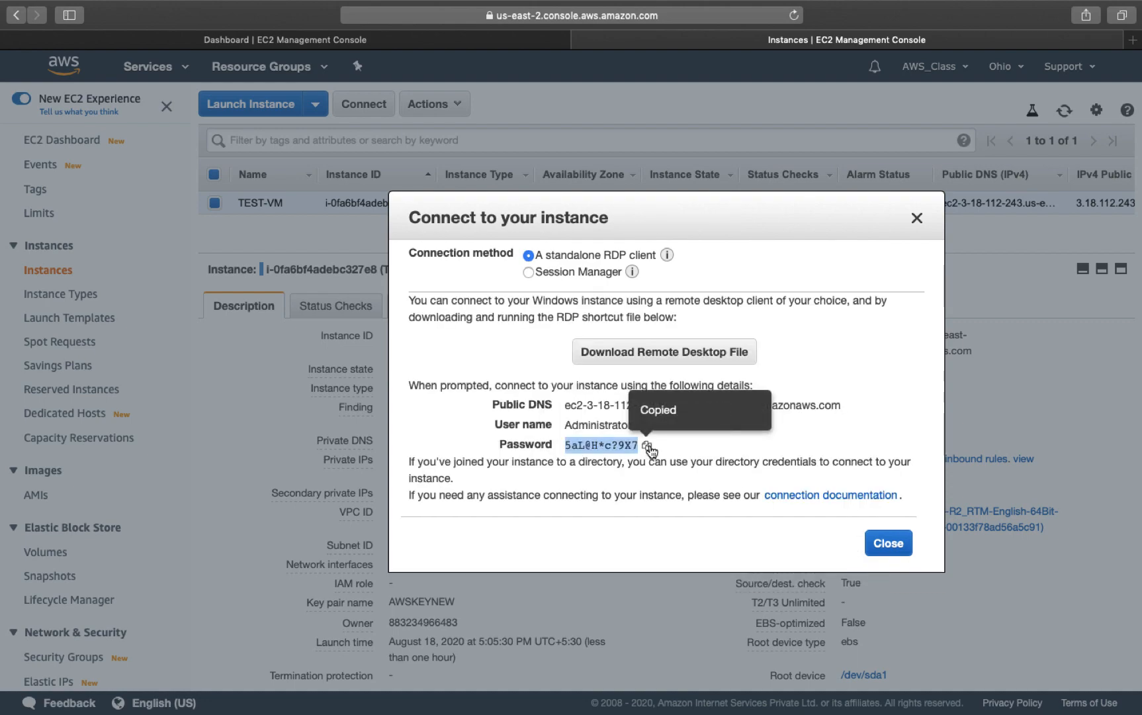
key("ctrl+Left")
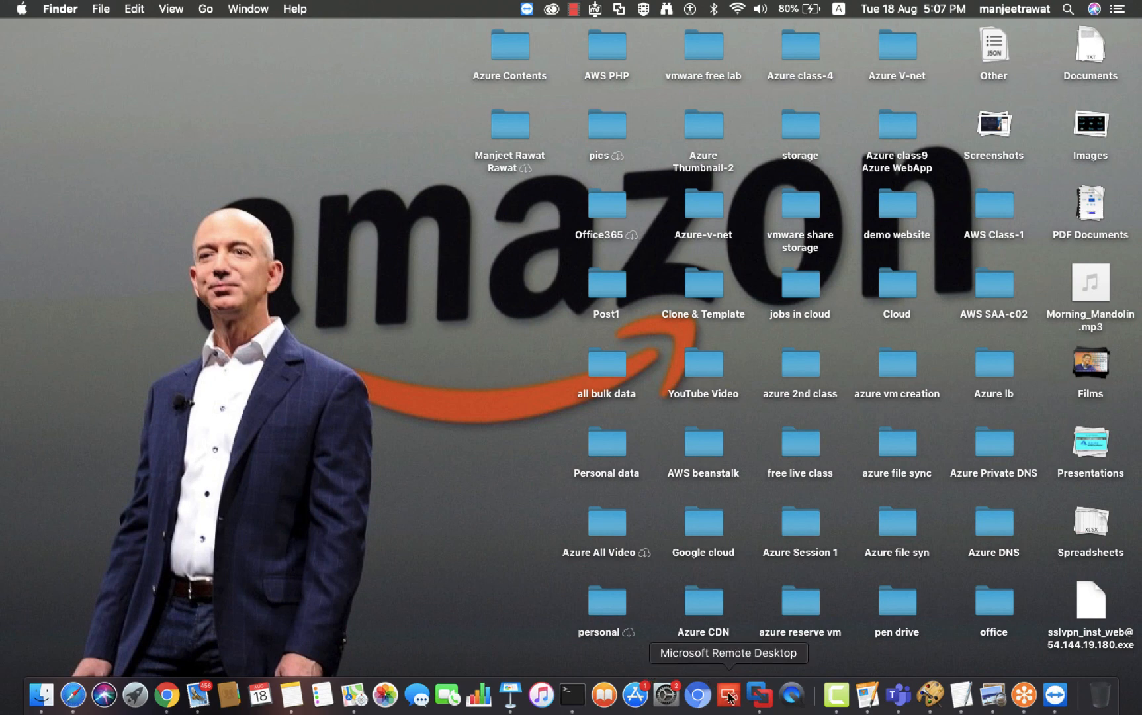
Step: Launch Microsoft Remote Desktop and open the AWS-VM connection's settings for editing
right_click(729, 694)
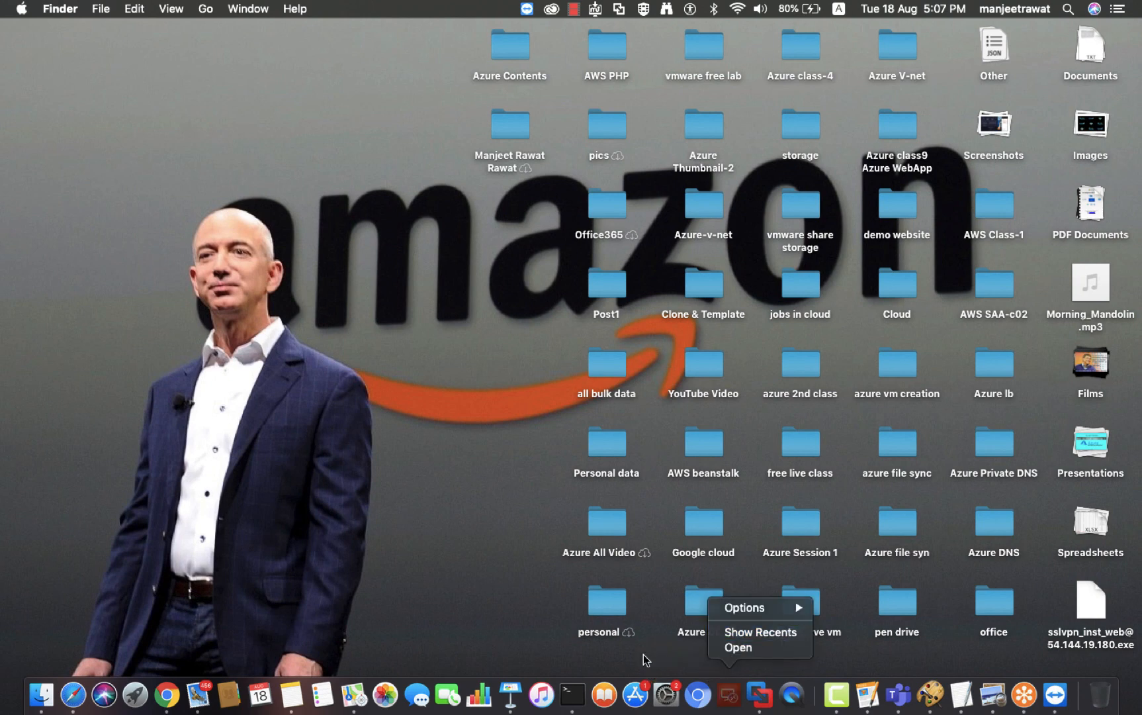
left_click(645, 654)
right_click(730, 691)
left_click(735, 649)
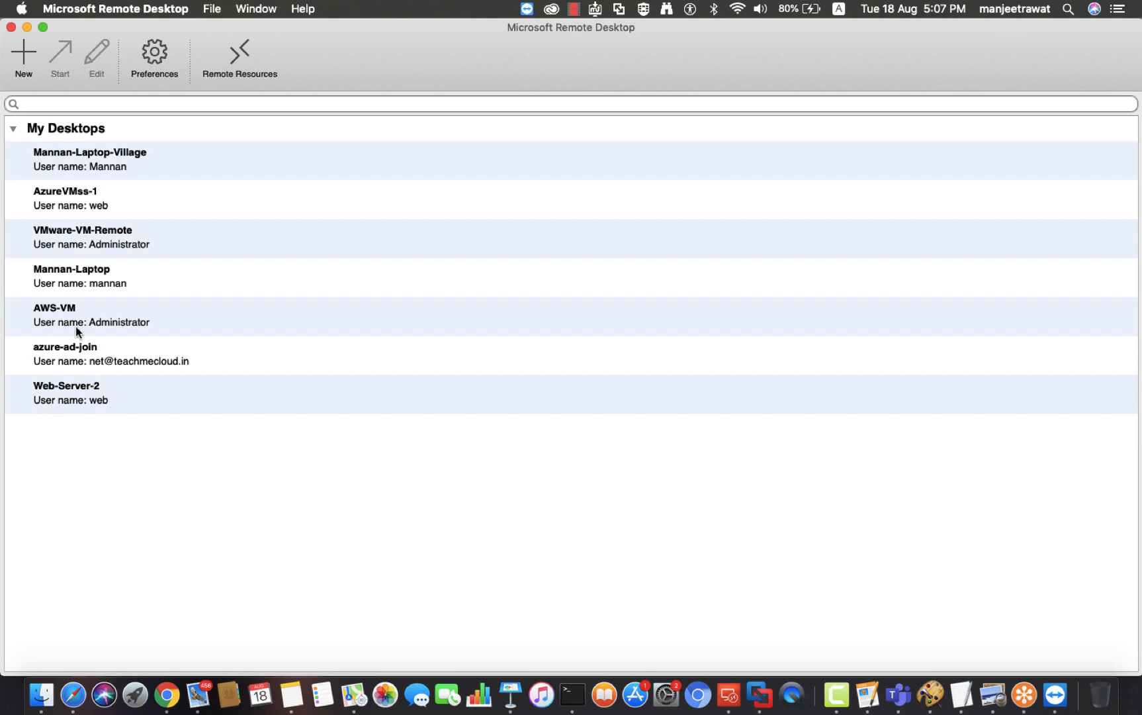
right_click(64, 317)
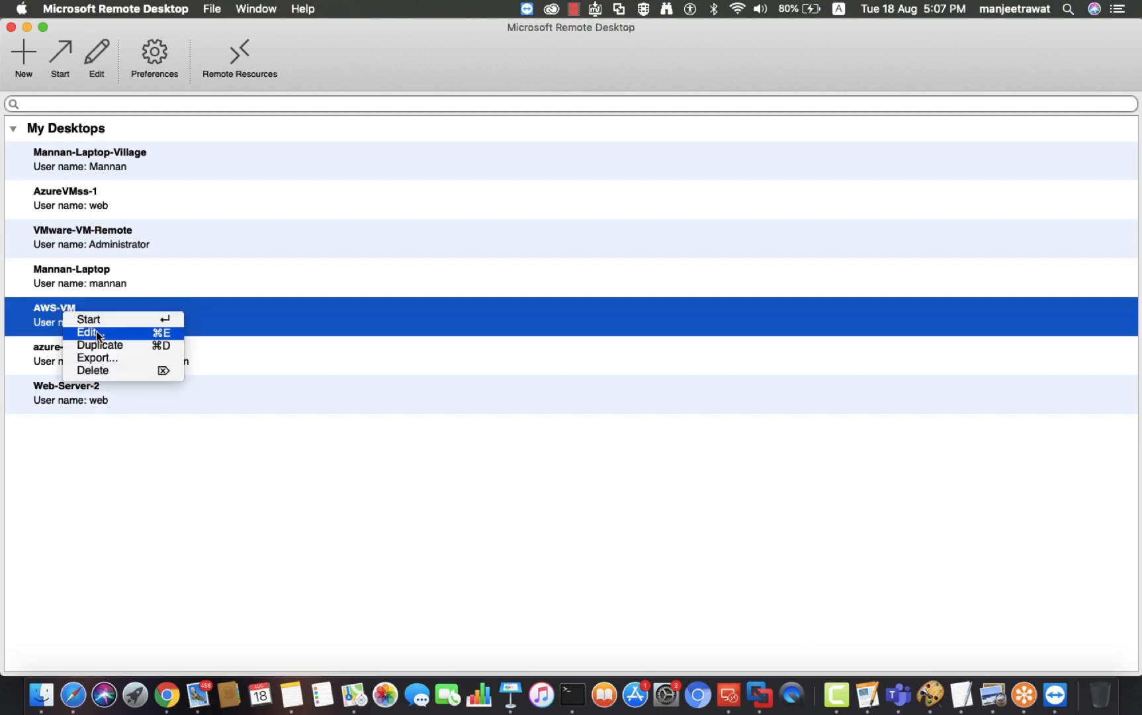
left_click(97, 330)
left_click(480, 416)
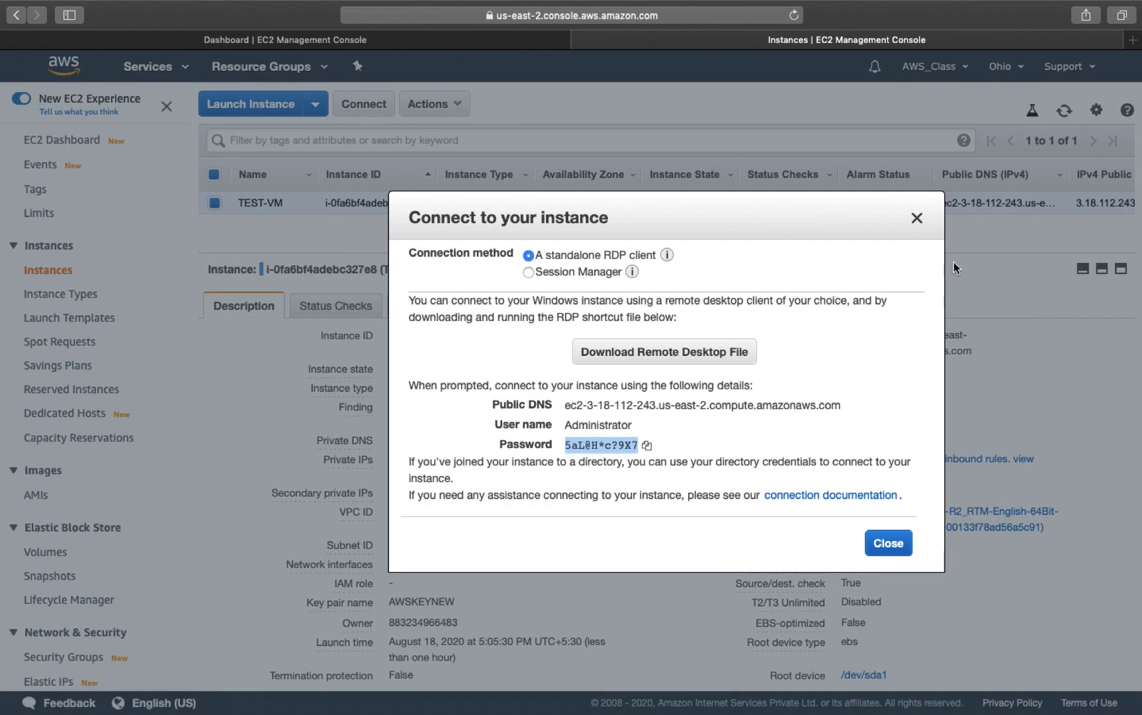
Step: Replace AWS-VM's PC name 107.23.166.60 with TEST-VM's public IP 3.18.112.243
left_click(917, 218)
left_click(913, 372)
left_click(1064, 111)
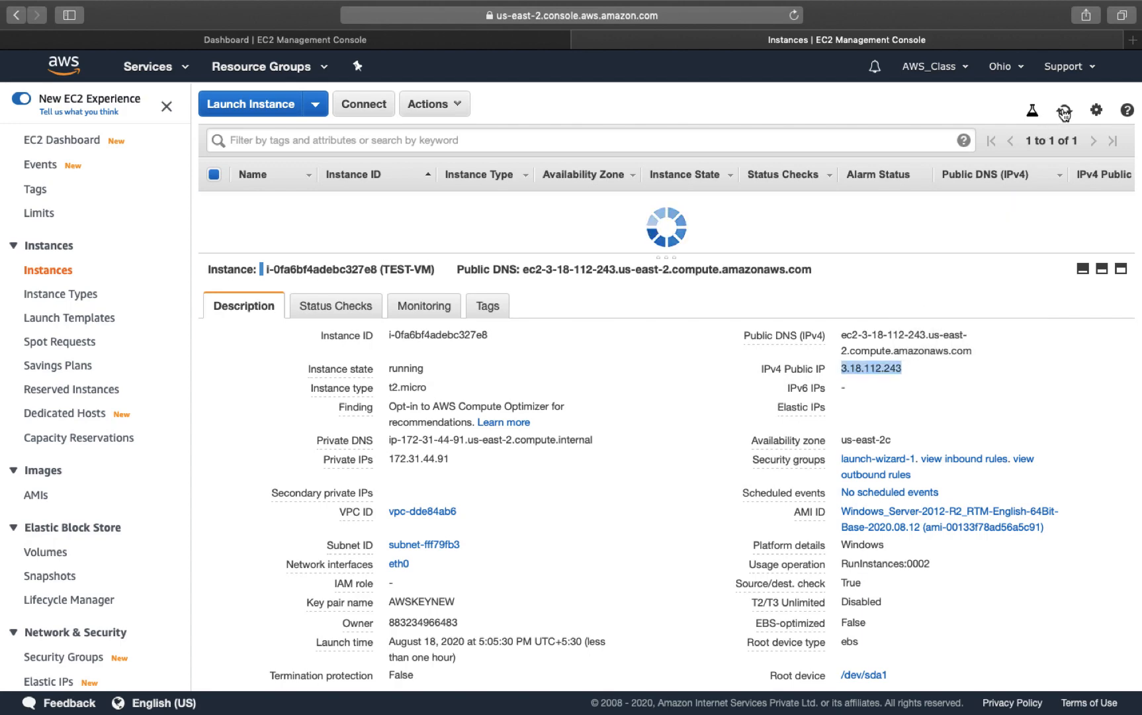
key("ctrl+Left")
left_click(441, 326)
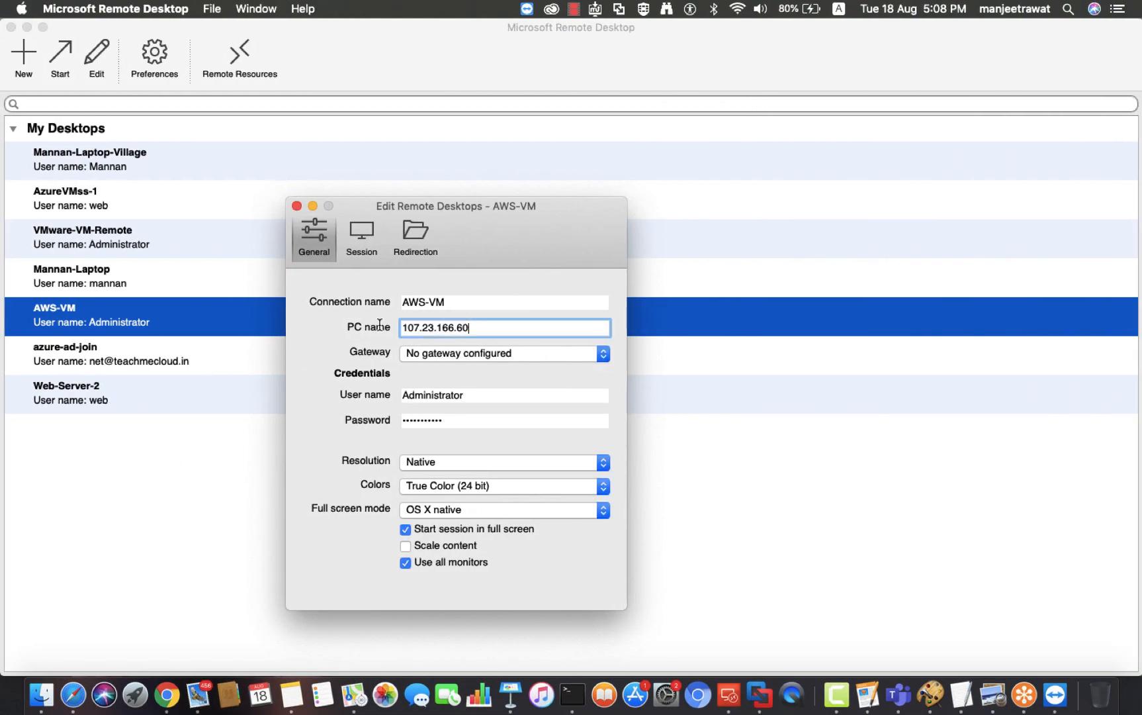
key("super+a")
key("super+v")
left_click(297, 206)
key("ctrl+Right")
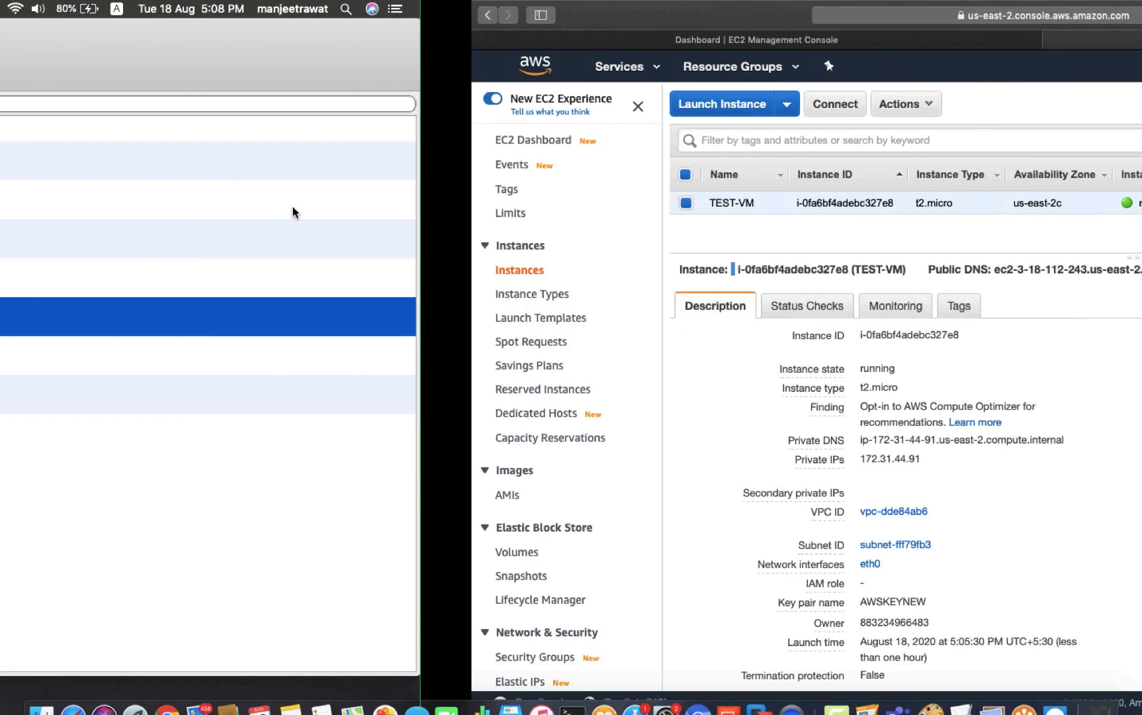
Step: Download TEST-VM's RDP file and connect to AWS-VM, accepting the unverified certificate
left_click(364, 104)
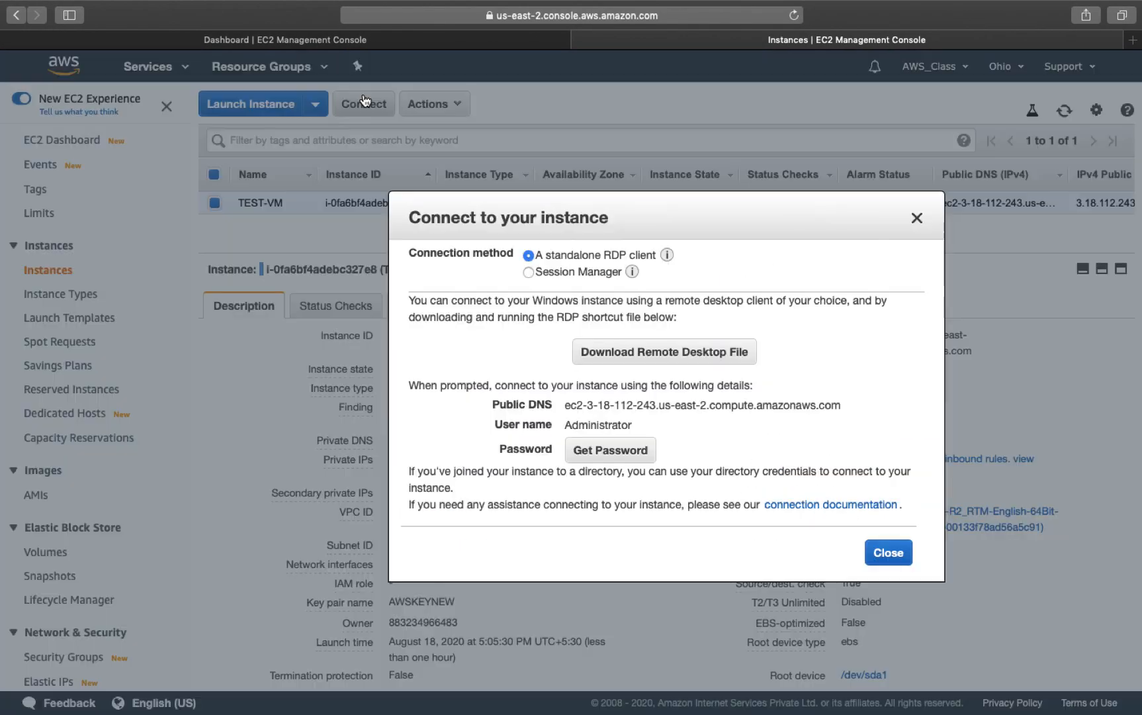
left_click(652, 358)
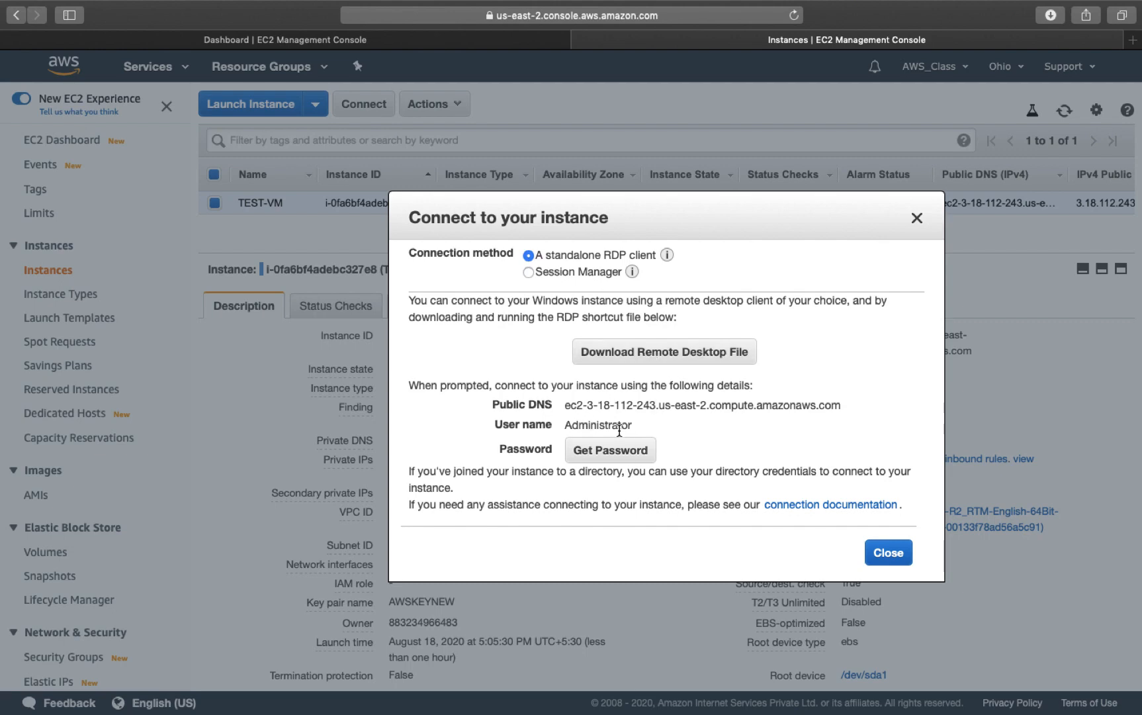
key("ctrl+Left")
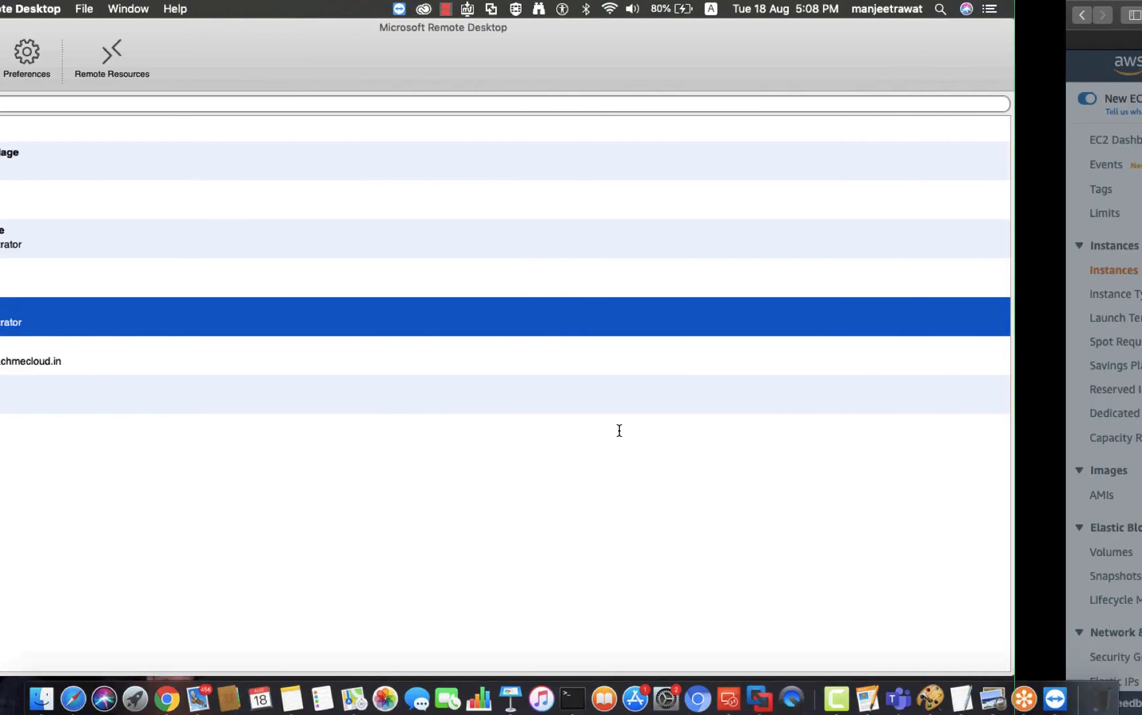
double_click(95, 322)
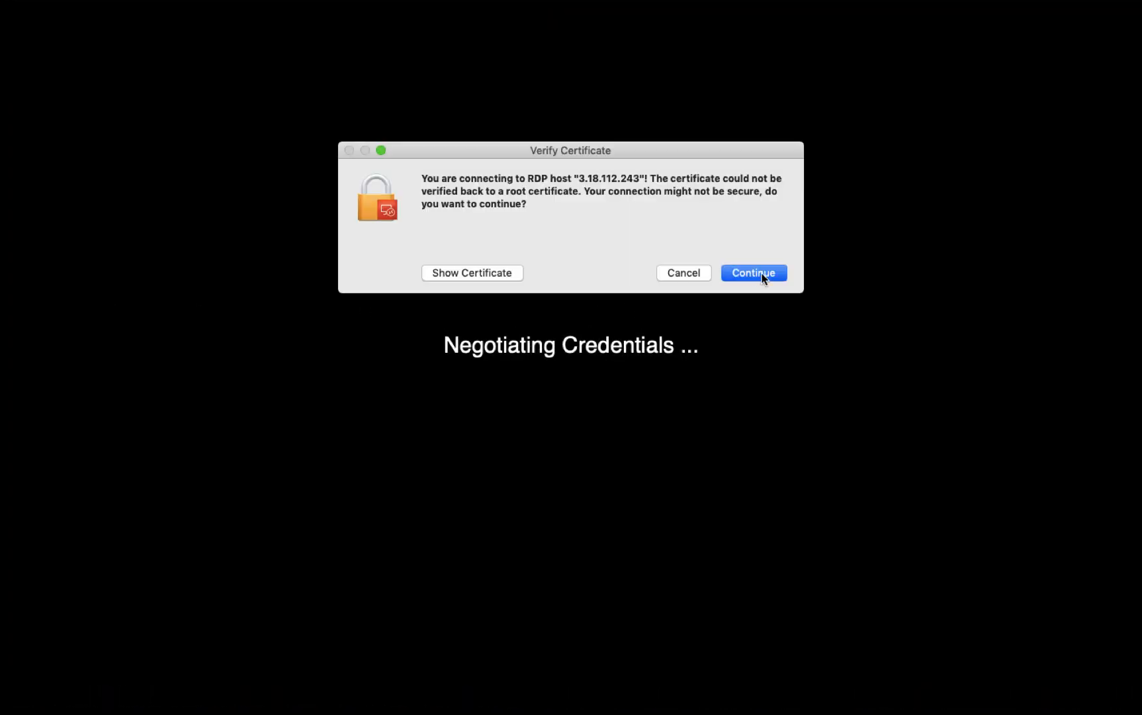
left_click(779, 271)
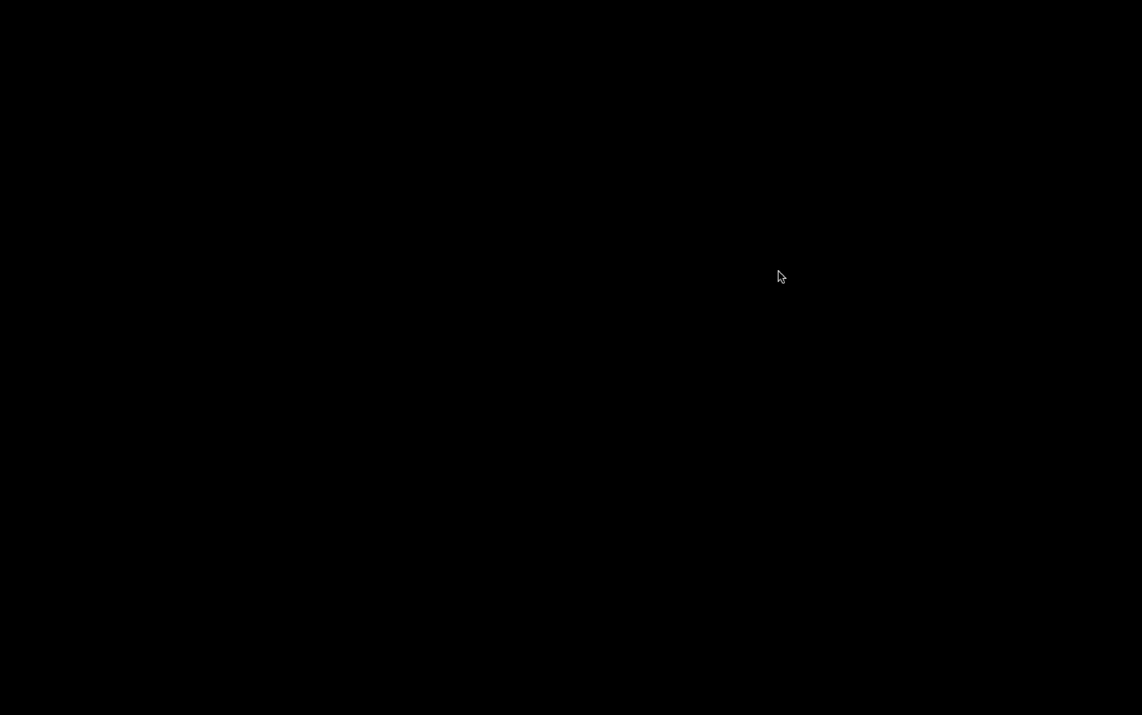
Step: Close the EC2 connection details and refresh the instance list several times
key("ctrl+Right")
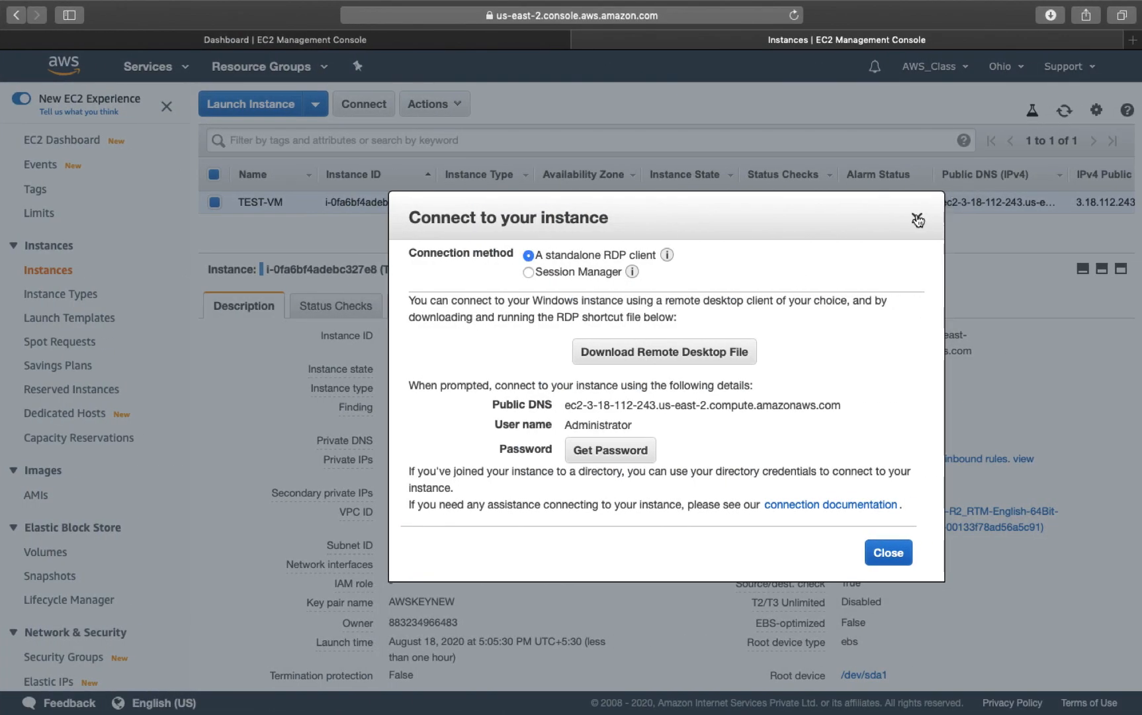
left_click(916, 219)
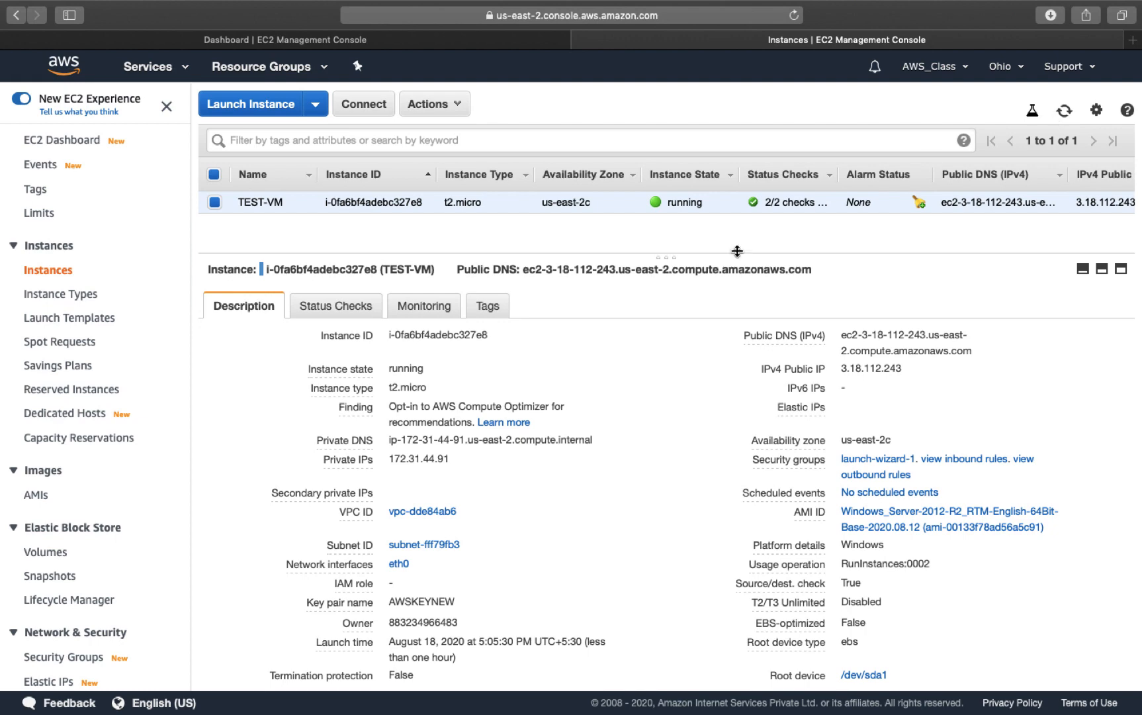
key("ctrl+Left")
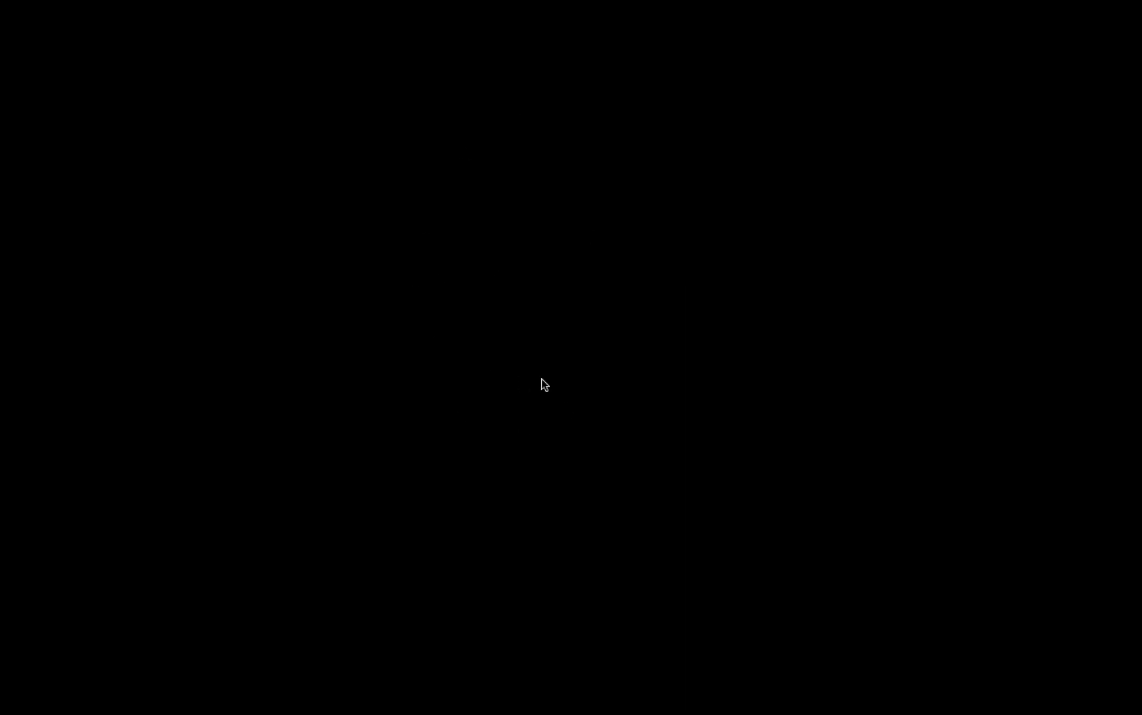
key("ctrl+Right")
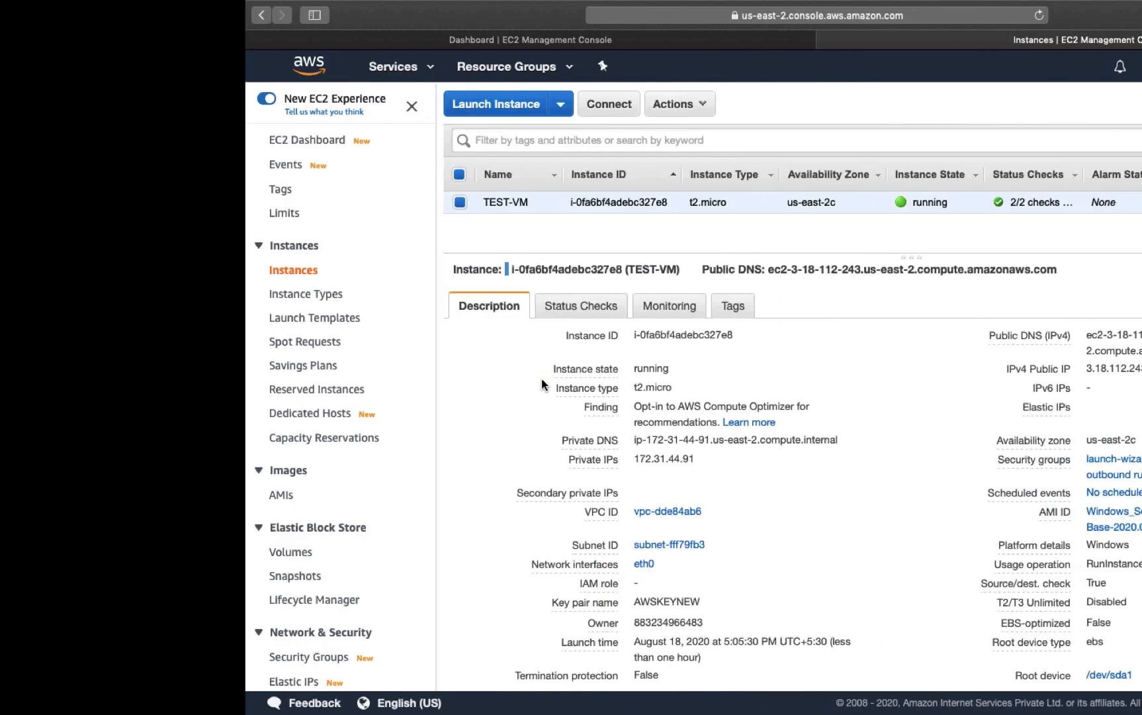
left_click(1066, 113)
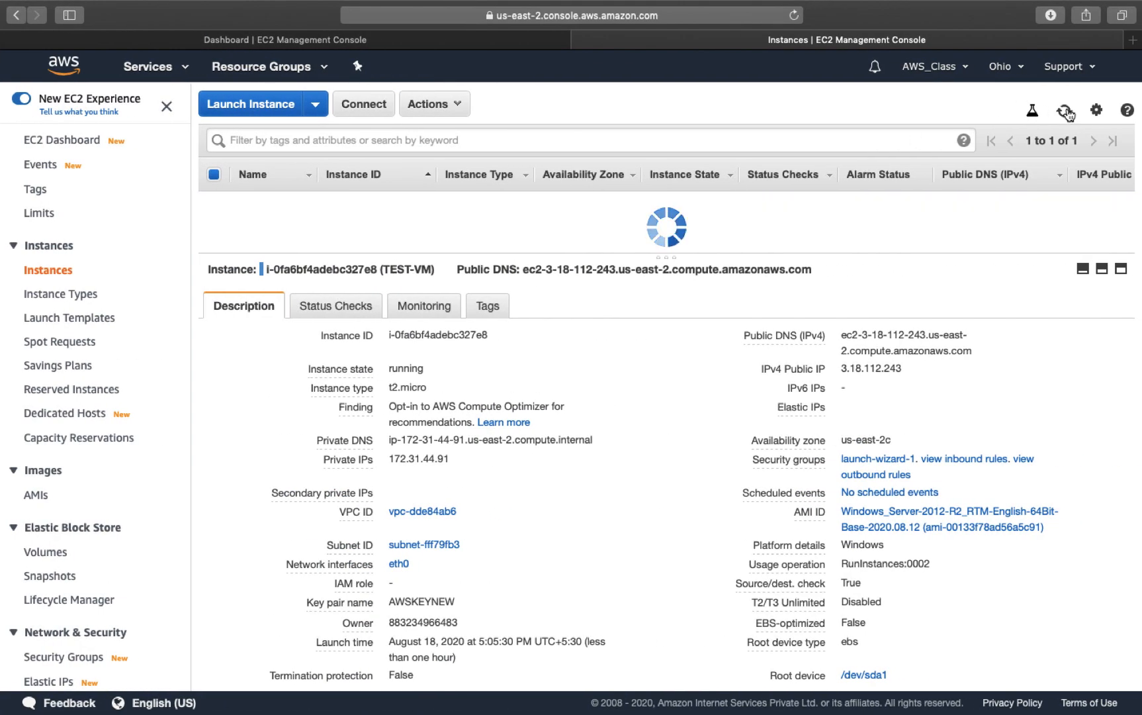
left_click(1067, 113)
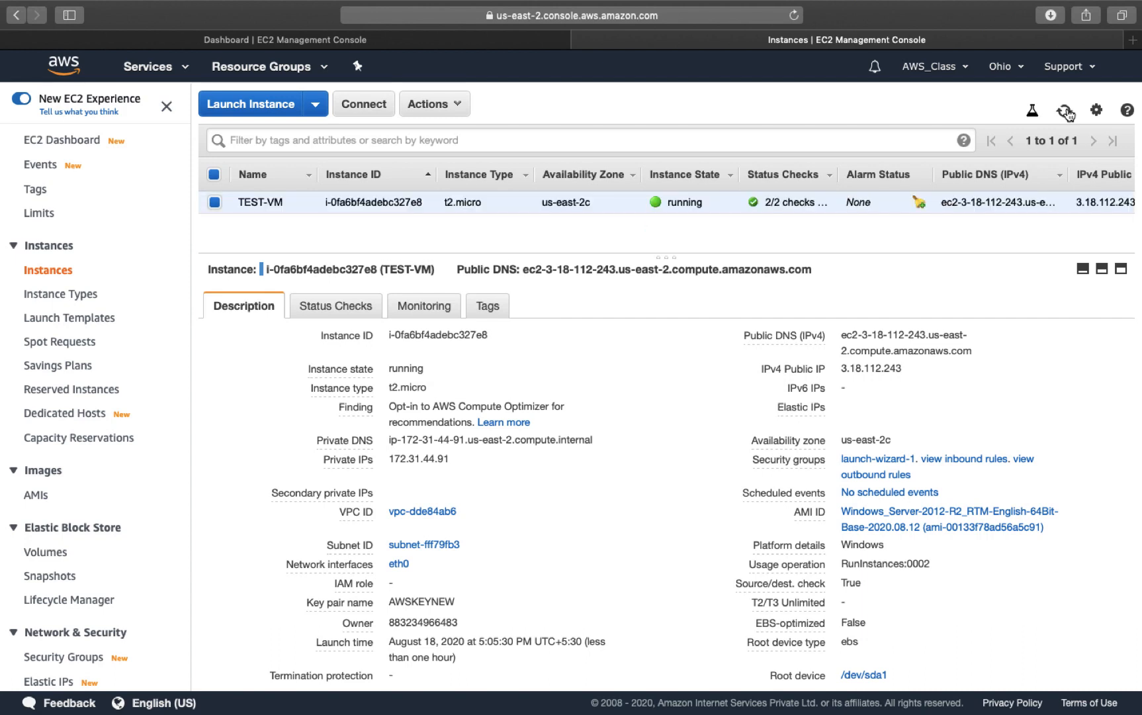
left_click(1067, 112)
left_click(1066, 113)
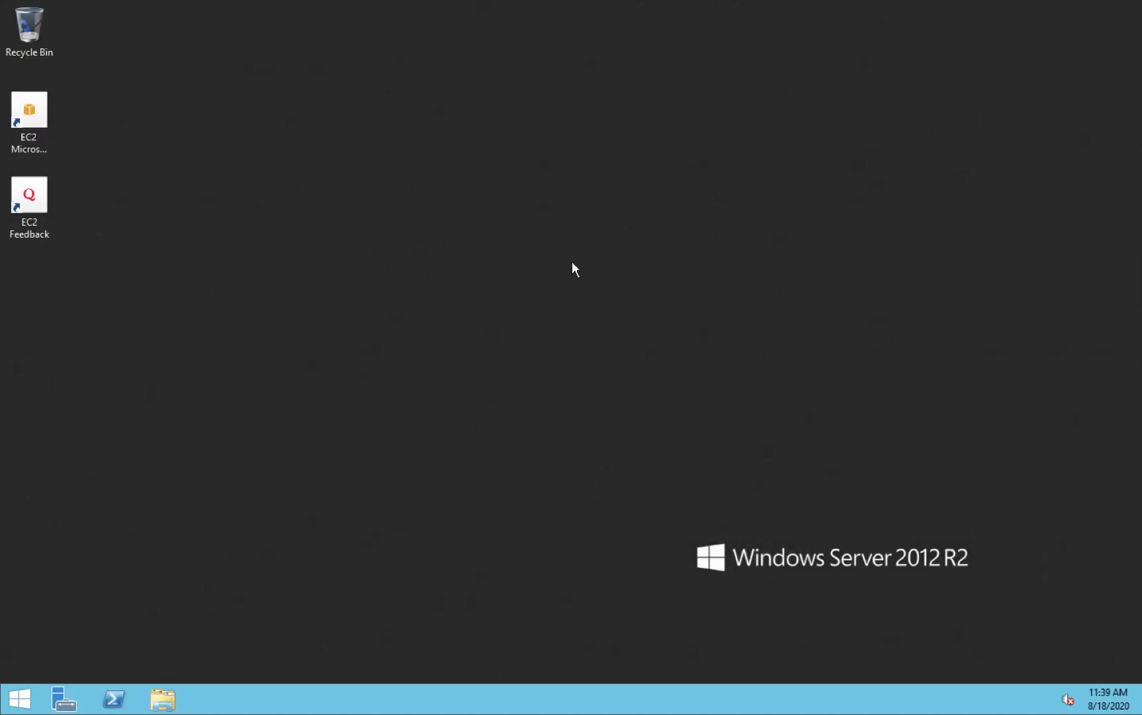
Step: Refresh the remote Windows Server 2012 R2 desktop twice until the instance info overlay appears
right_click(573, 266)
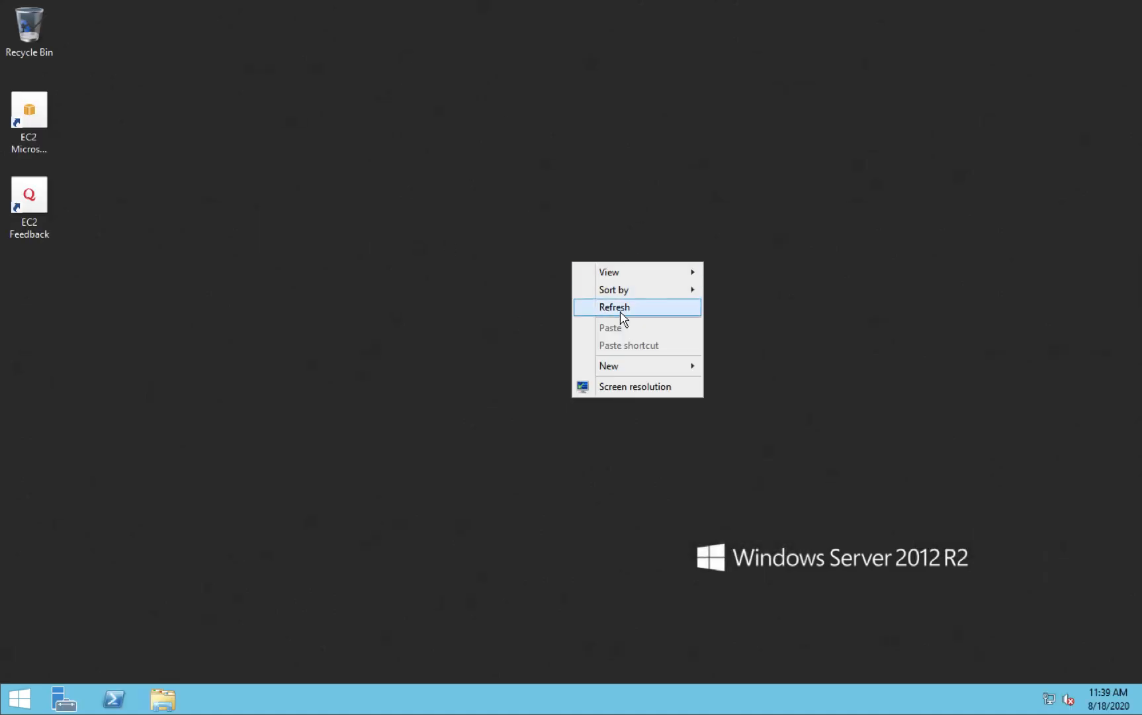
left_click(620, 312)
right_click(566, 284)
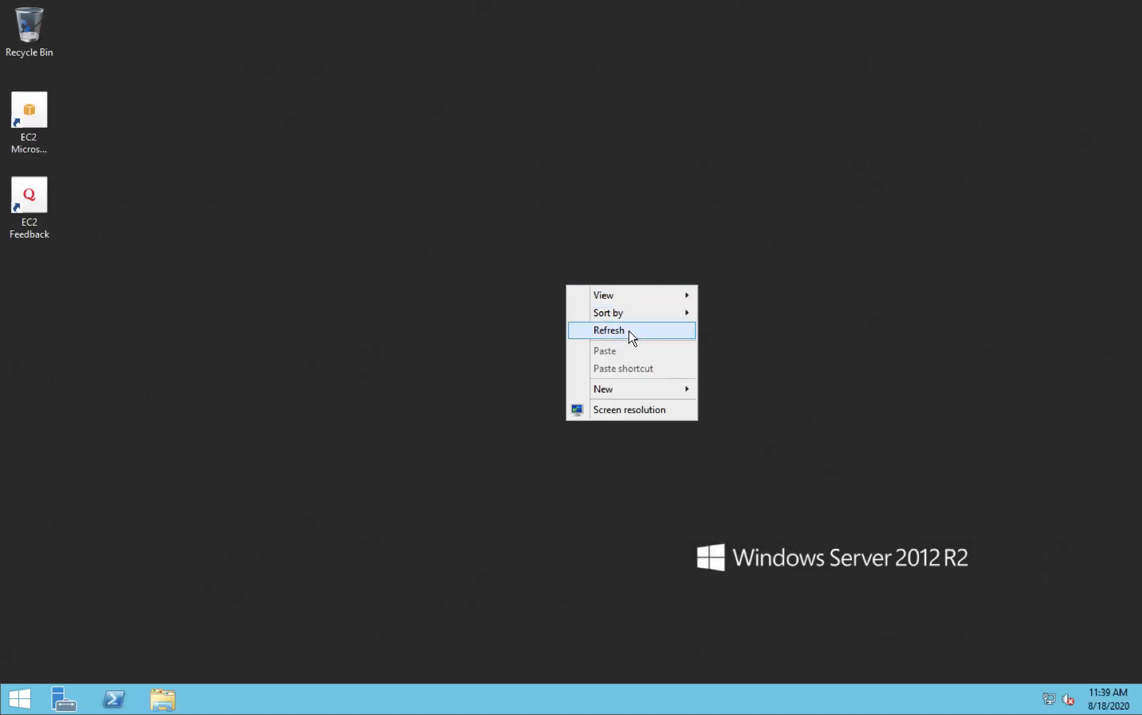
left_click(630, 330)
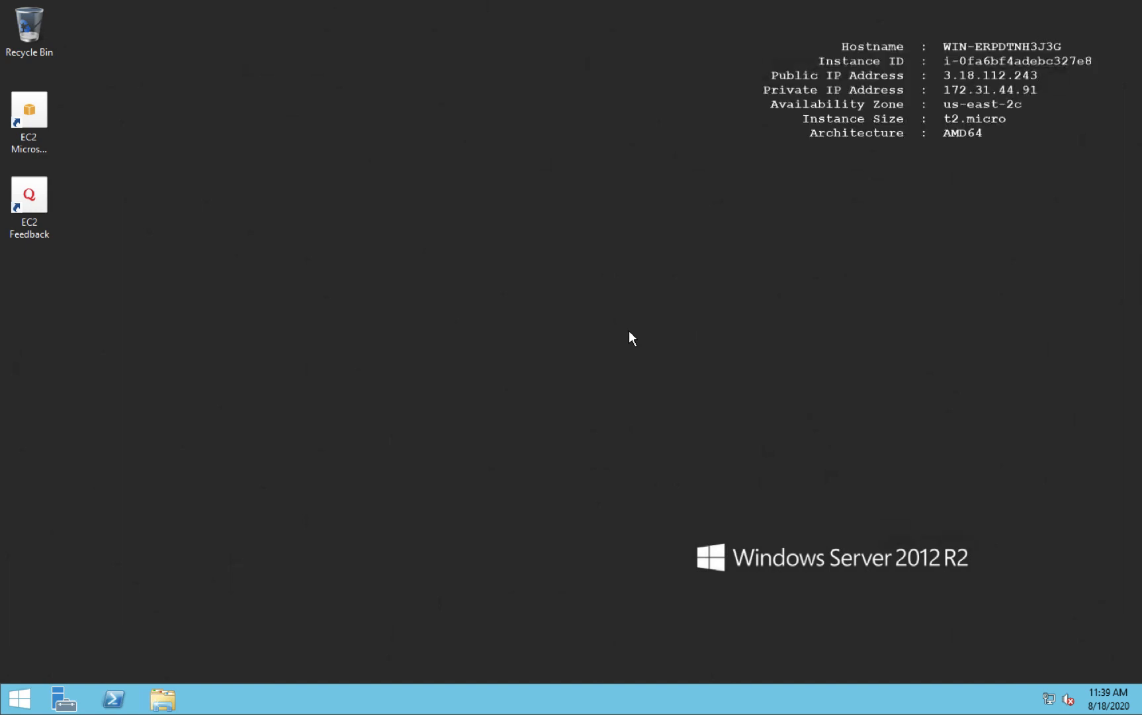
key("ctrl+Right")
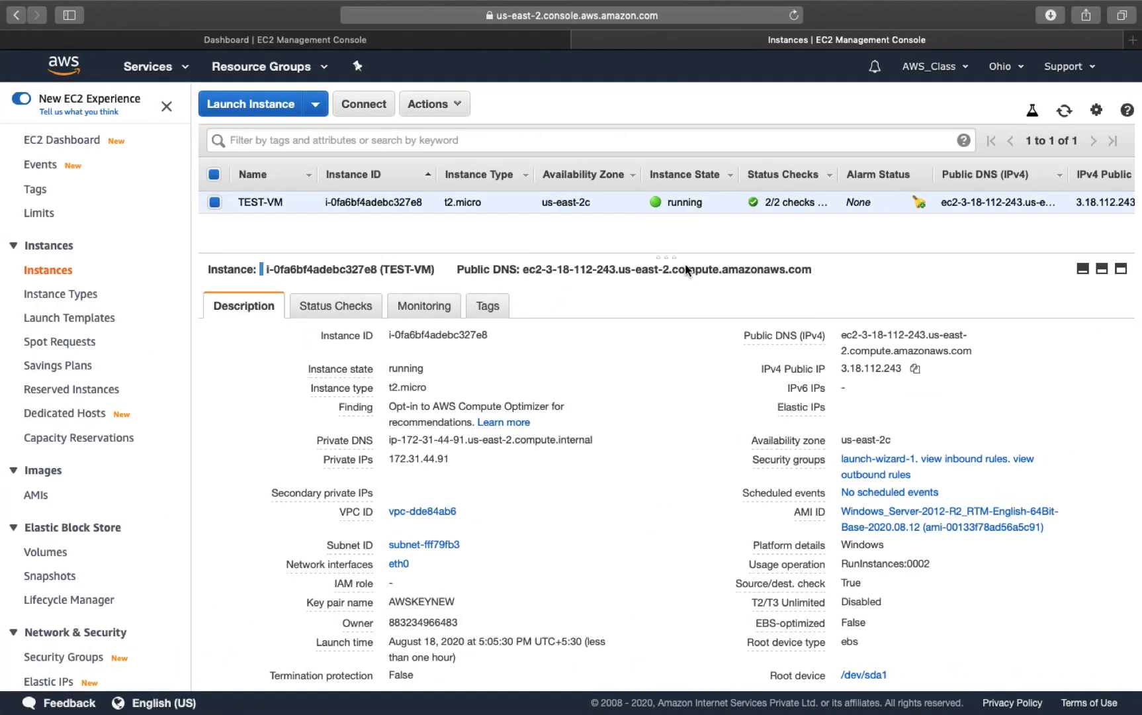
Step: Minimize the Microsoft Remote Desktop window to the Dock
key("ctrl+Left")
key("ctrl+Left")
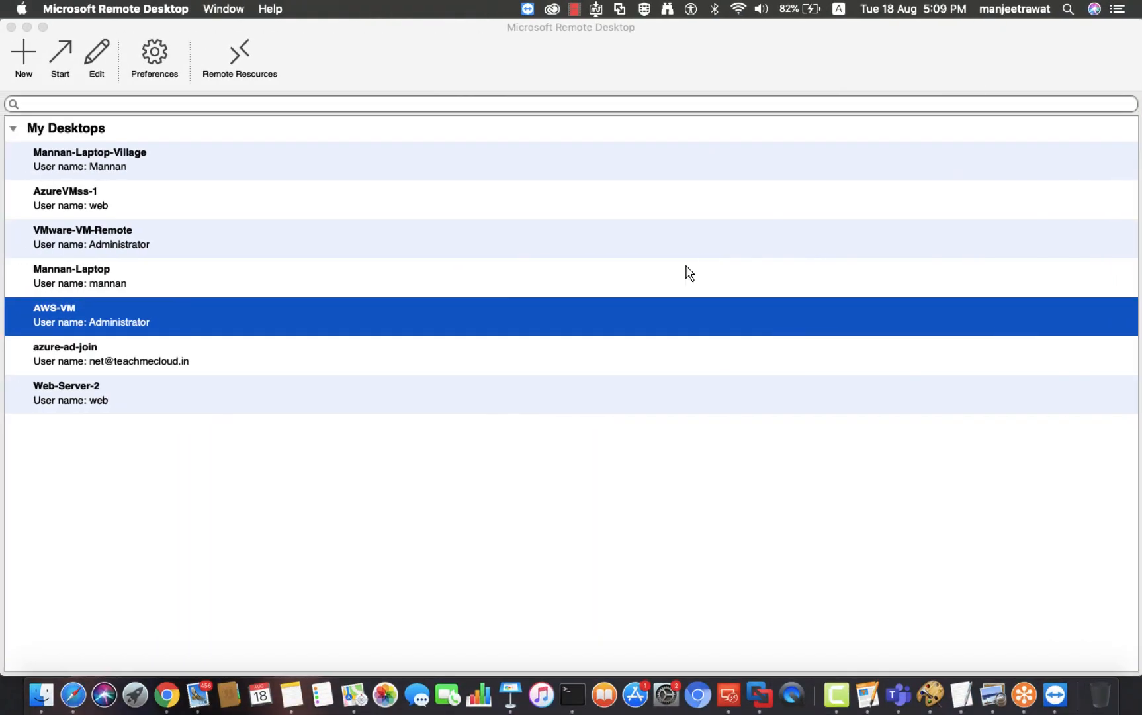
left_click(26, 25)
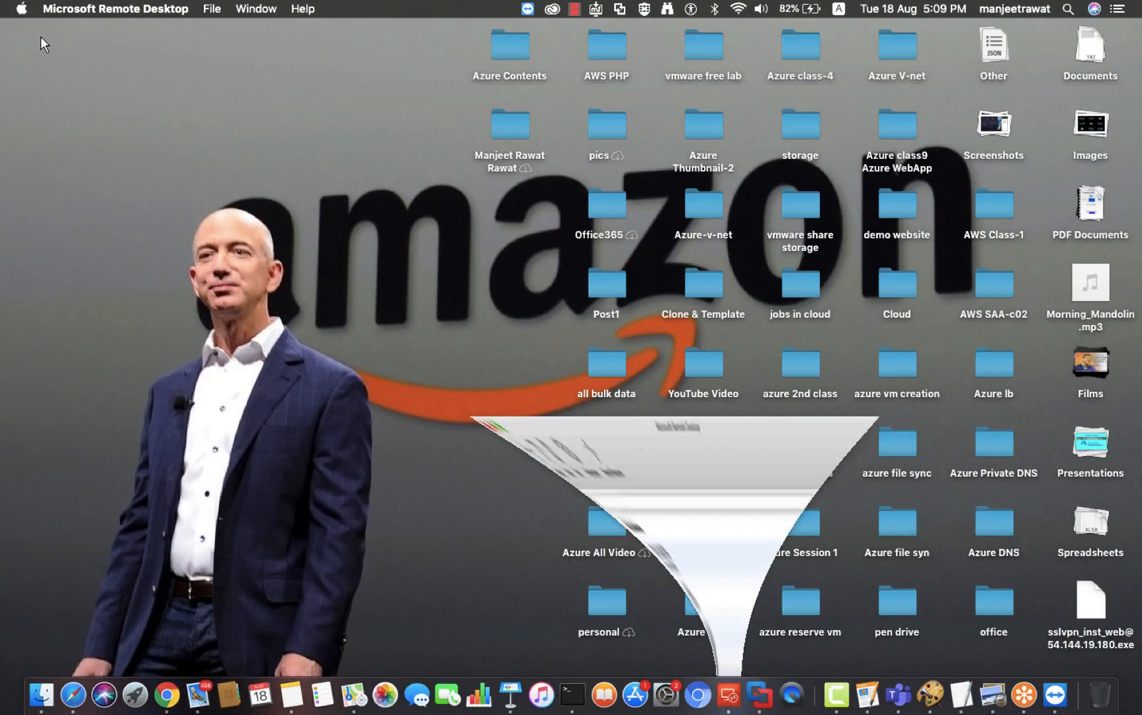